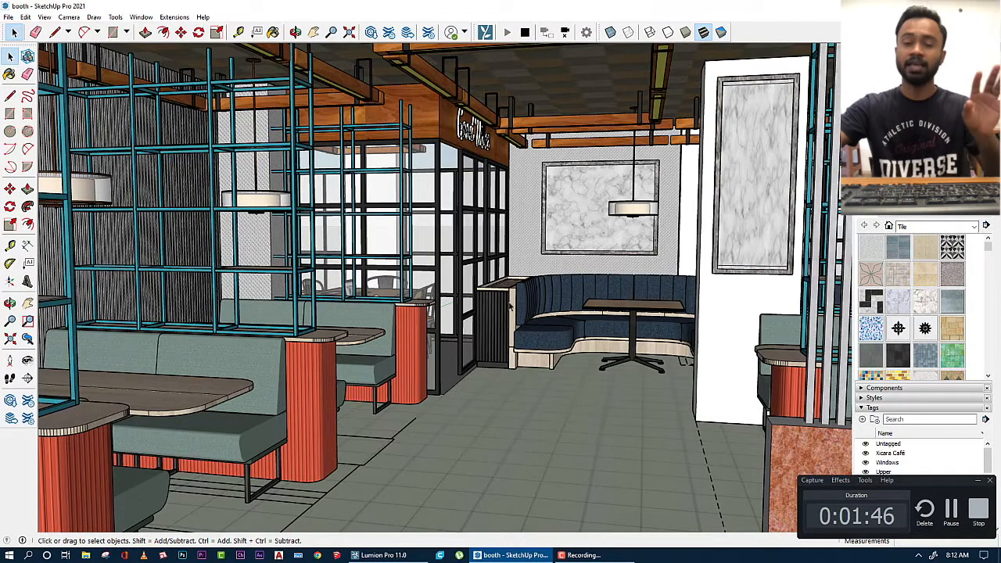
# Examine the café interior with its booth seating, teal shelving frames, wooden ceiling beams and slatted partition
pyautogui.scroll(-5, 513, 306)
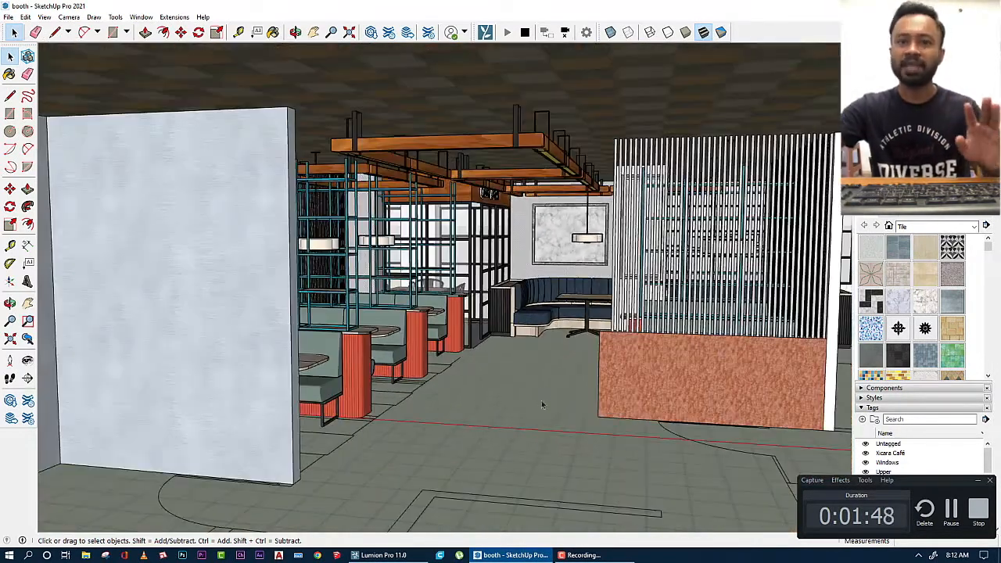
pyautogui.scroll(3, 541, 402)
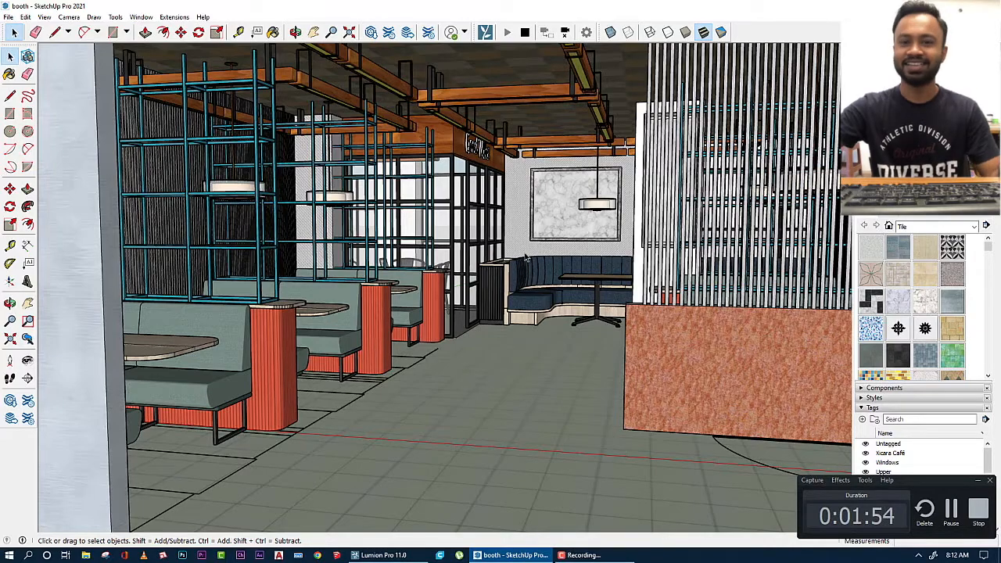
pyautogui.scroll(-6, 527, 255)
pyautogui.moveTo(517, 266)
pyautogui.mouseDown(button='middle')
pyautogui.moveTo(491, 291)
pyautogui.moveTo(504, 266)
pyautogui.mouseUp(button='middle')
pyautogui.scroll(5, 502, 235)
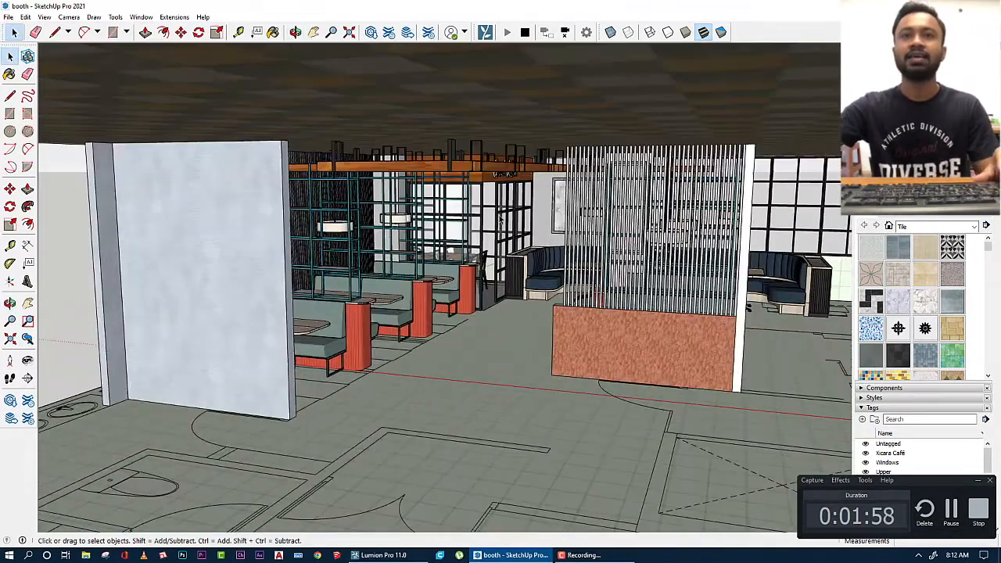
pyautogui.scroll(2, 502, 228)
pyautogui.scroll(-6, 524, 225)
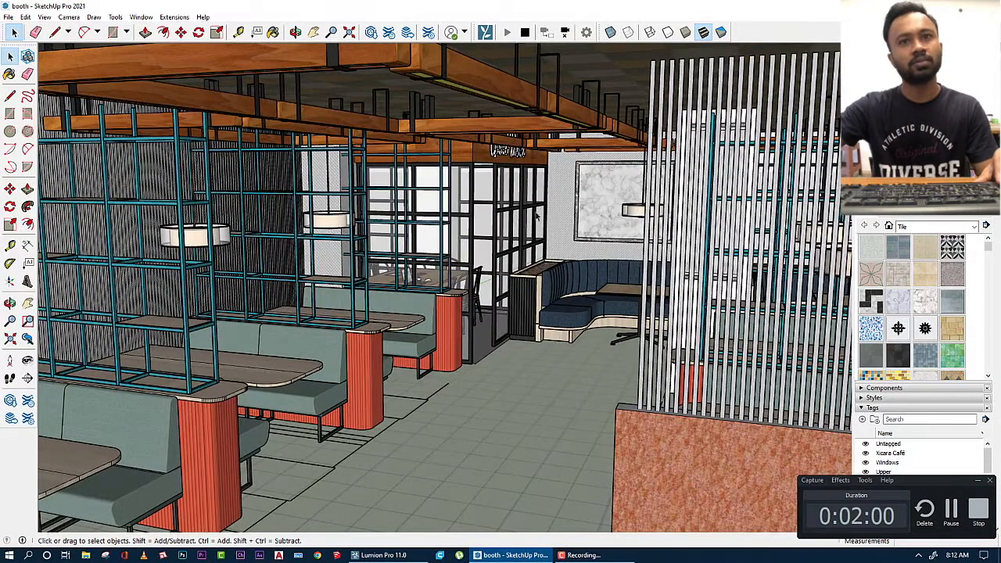
pyautogui.moveTo(524, 227); pyautogui.dragTo(650, 270, button='middle')
pyautogui.scroll(4, 489, 192)
pyautogui.scroll(5, 490, 191)
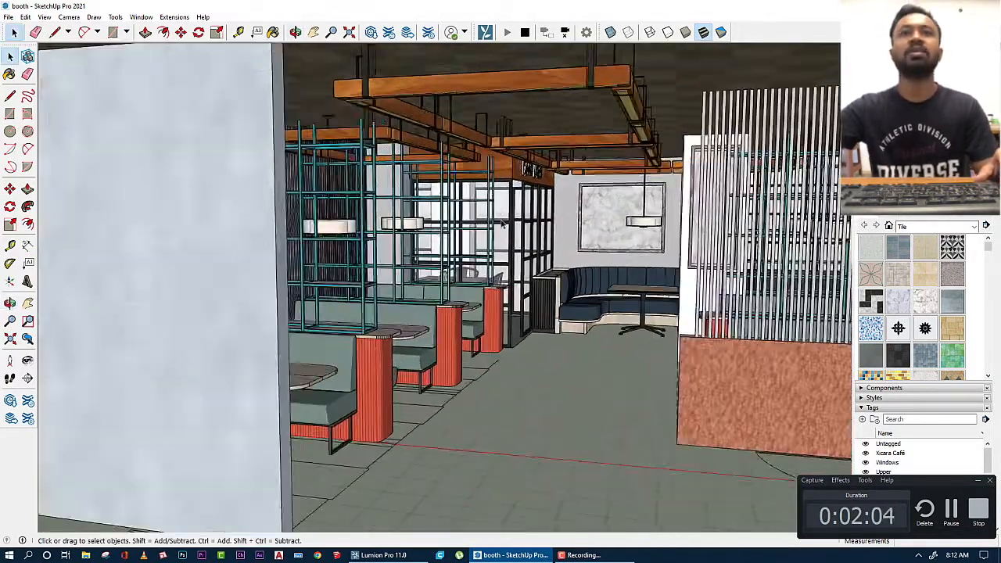
pyautogui.scroll(-2, 457, 204)
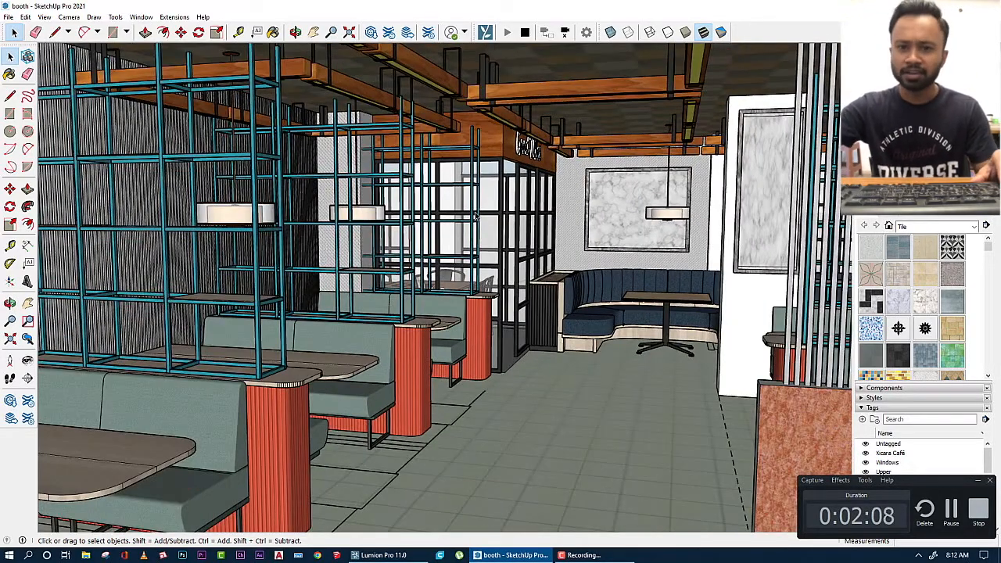
pyautogui.scroll(-8, 478, 214)
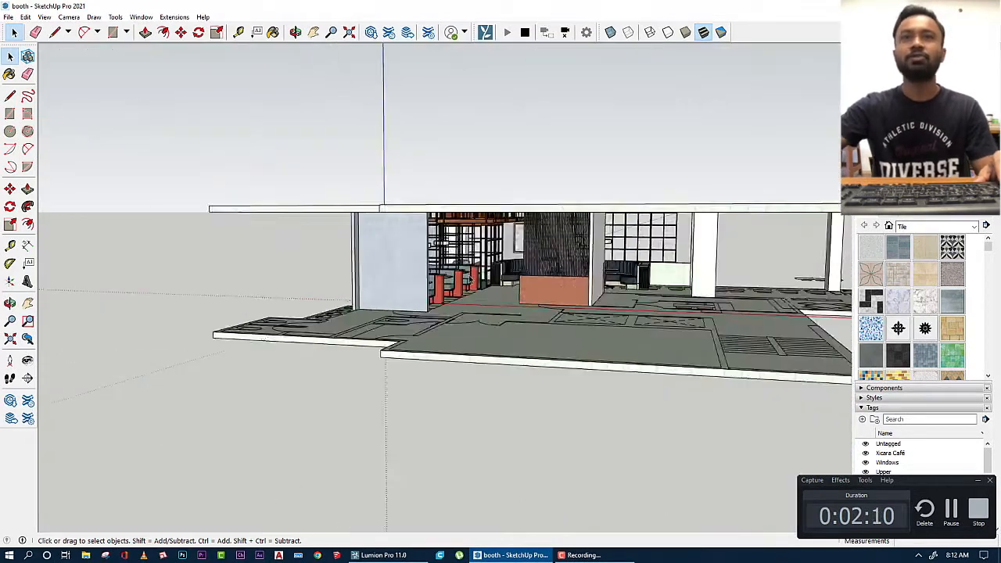
# Inspect the whole café model from outside, including the roof slab, columns and floor plan linework
pyautogui.scroll(-2, 471, 280)
pyautogui.moveTo(484, 303); pyautogui.dragTo(551, 450, button='middle')
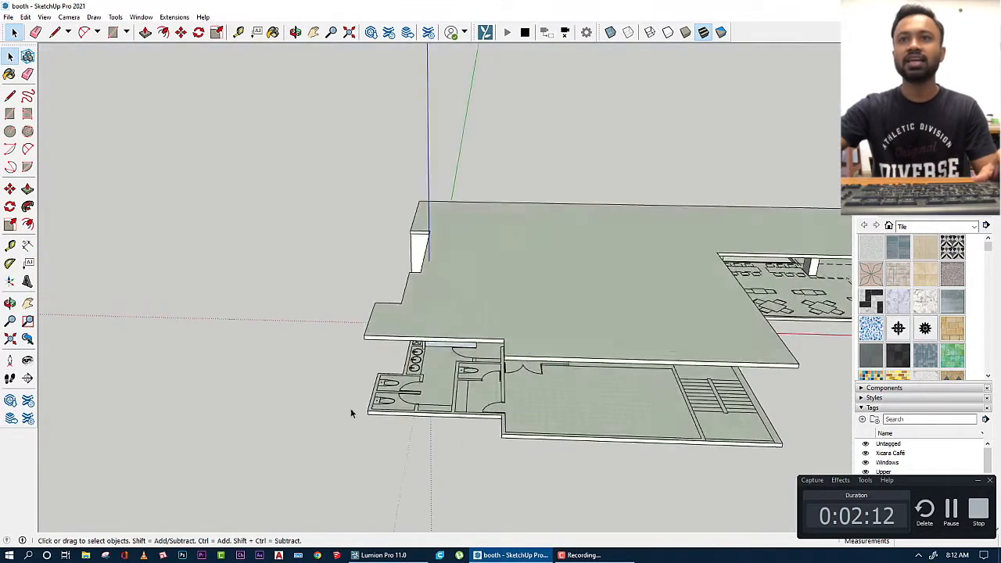
pyautogui.scroll(-2, 298, 407)
pyautogui.scroll(-1, 298, 407)
pyautogui.scroll(3, 723, 294)
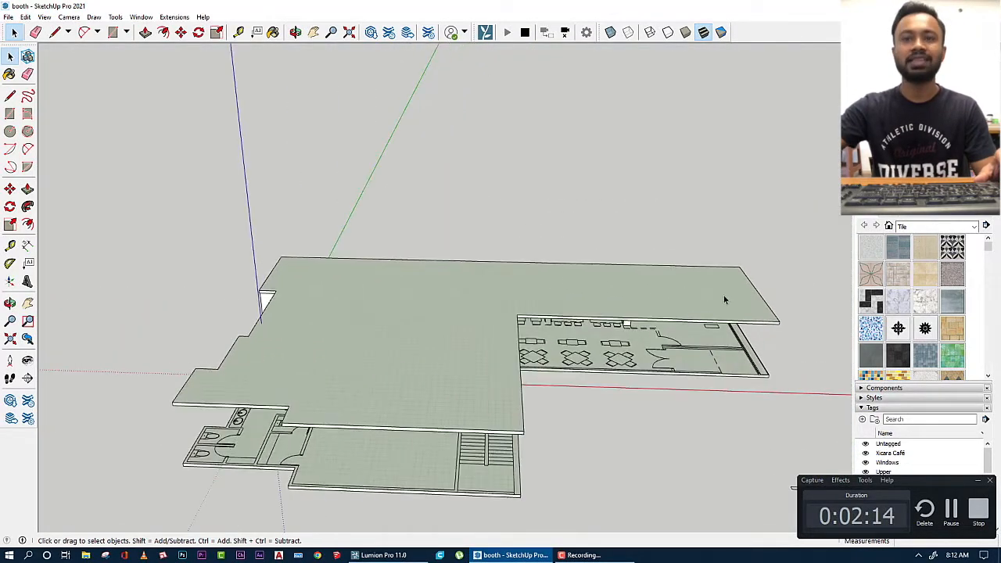
pyautogui.moveTo(725, 302); pyautogui.dragTo(778, 317, button='middle')
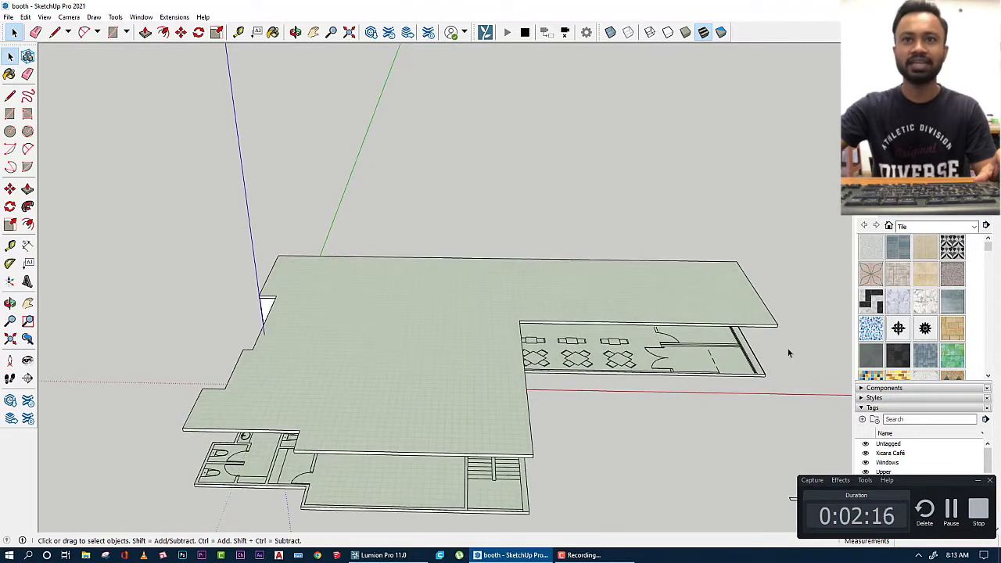
pyautogui.moveTo(788, 354); pyautogui.dragTo(501, 371, button='middle')
pyautogui.scroll(2, 503, 375)
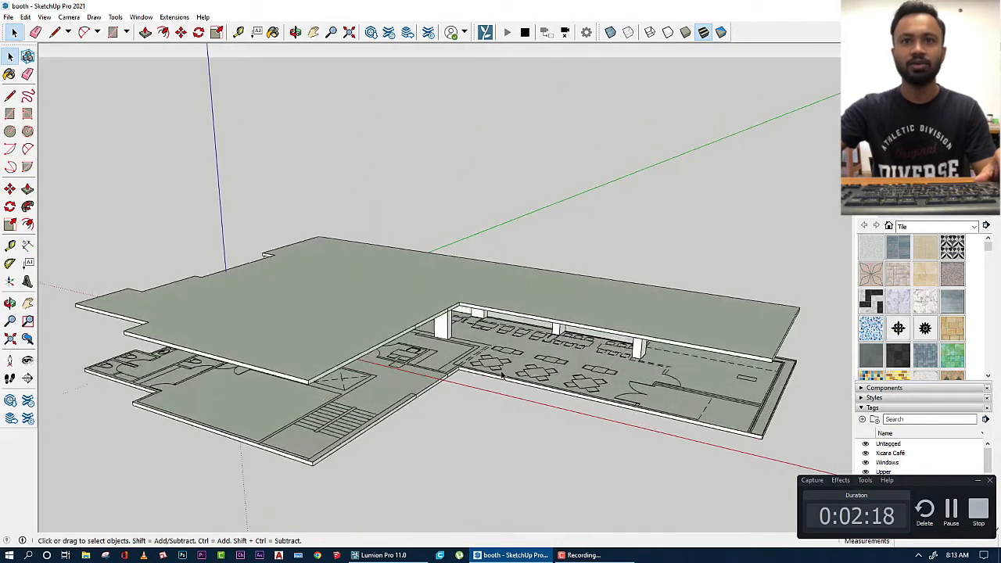
pyautogui.scroll(4, 503, 376)
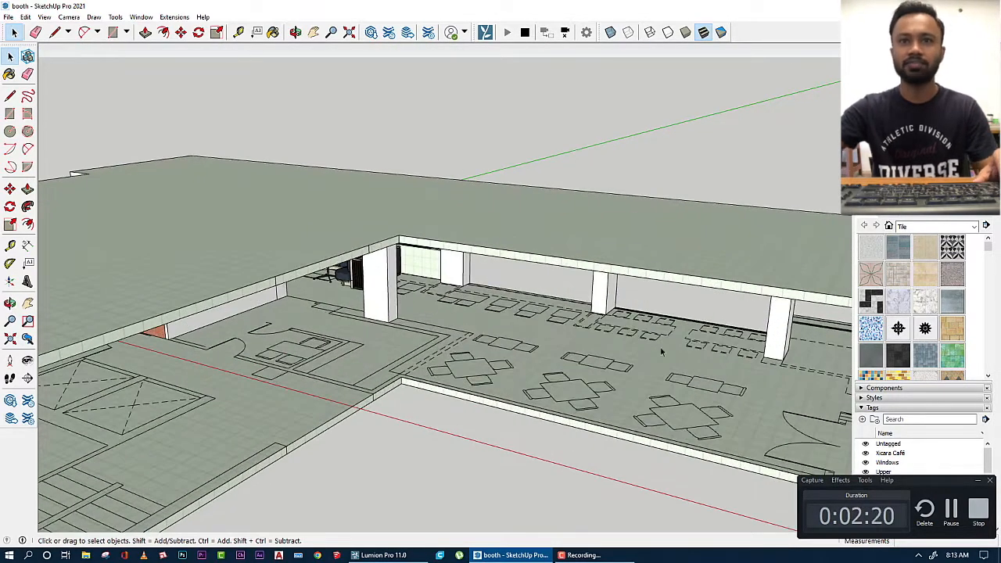
pyautogui.scroll(-3, 661, 352)
pyautogui.moveTo(359, 387); pyautogui.dragTo(325, 281, button='middle')
pyautogui.scroll(-1, 677, 366)
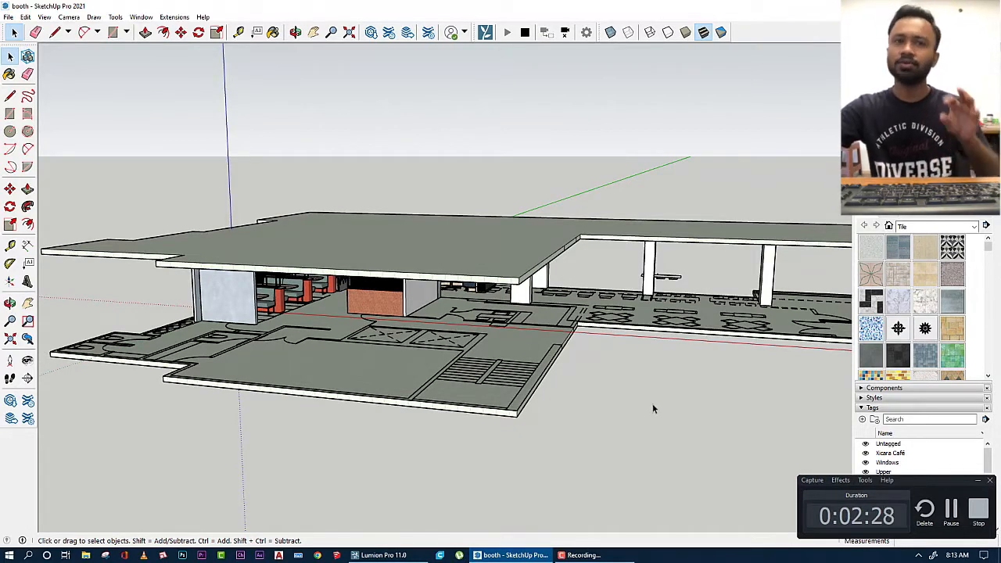
# Look back inside the café at the booth row and the slatted partition near the entrance
pyautogui.scroll(2, 309, 256)
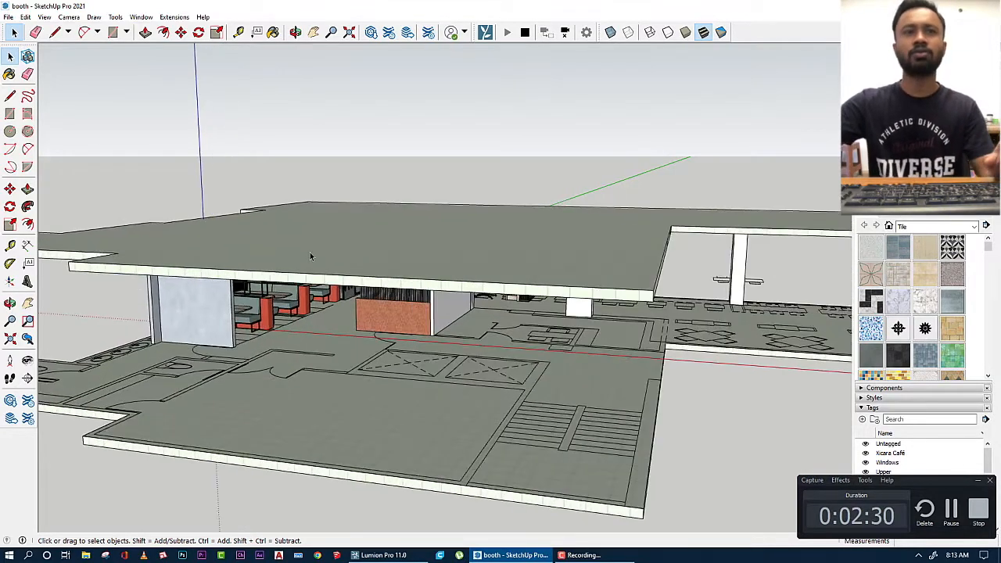
pyautogui.scroll(4, 310, 256)
pyautogui.scroll(3, 337, 388)
pyautogui.moveTo(387, 347); pyautogui.dragTo(450, 333, button='middle')
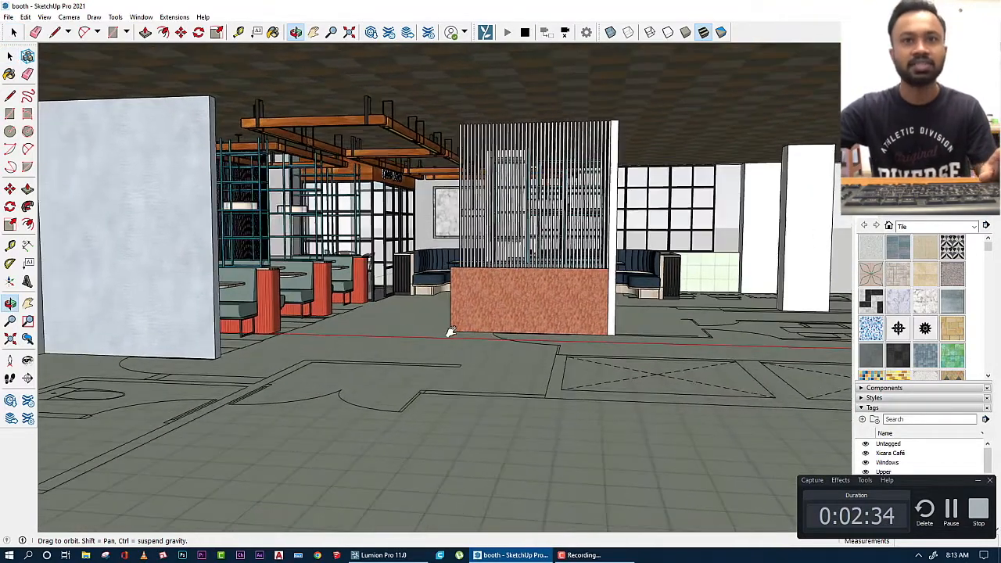
pyautogui.scroll(5, 342, 227)
pyautogui.scroll(2, 342, 227)
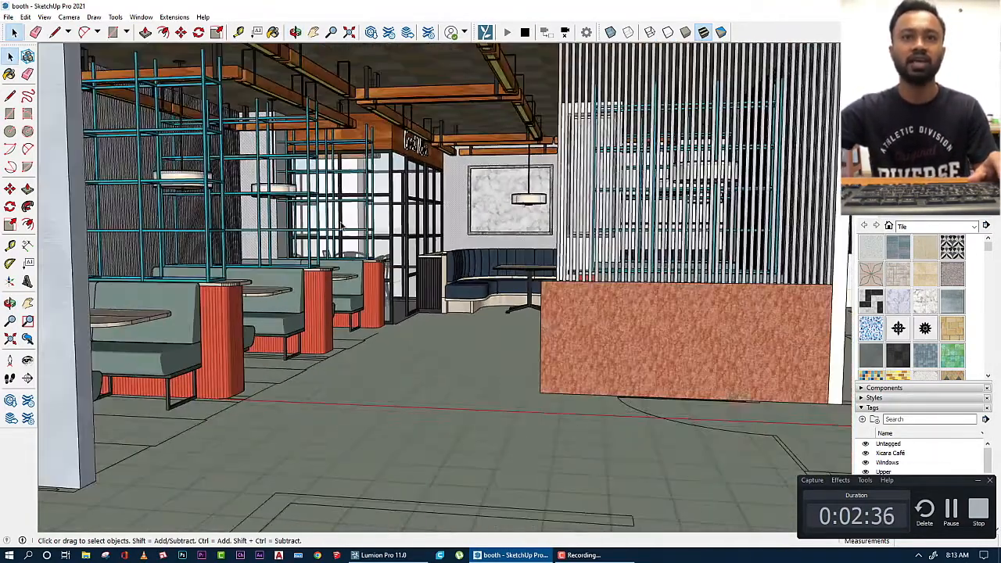
pyautogui.scroll(-3, 342, 227)
pyautogui.moveTo(383, 270); pyautogui.dragTo(368, 282, button='middle')
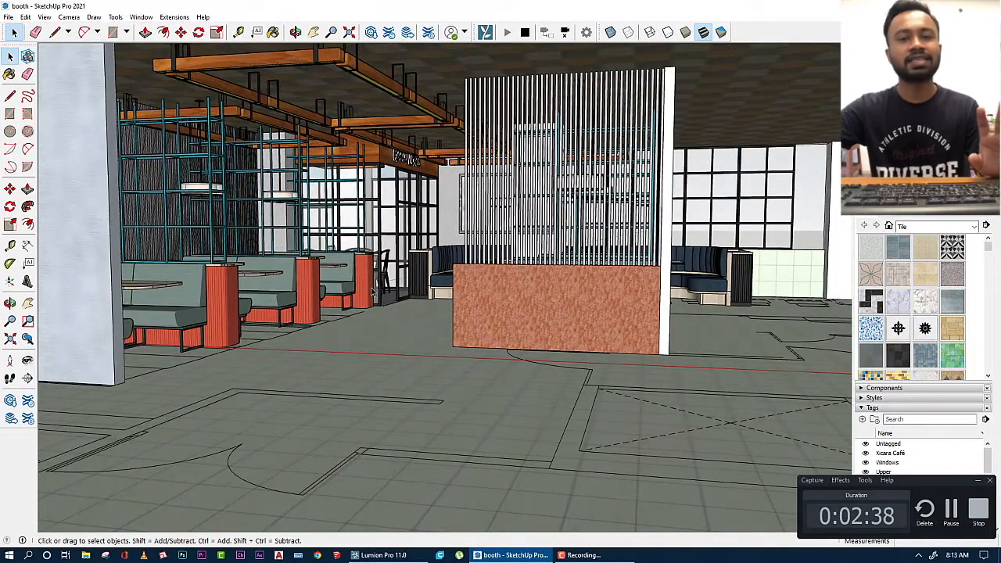
# Switch to Lumion with the imported café model and open Photo mode
pyautogui.click(407, 556)
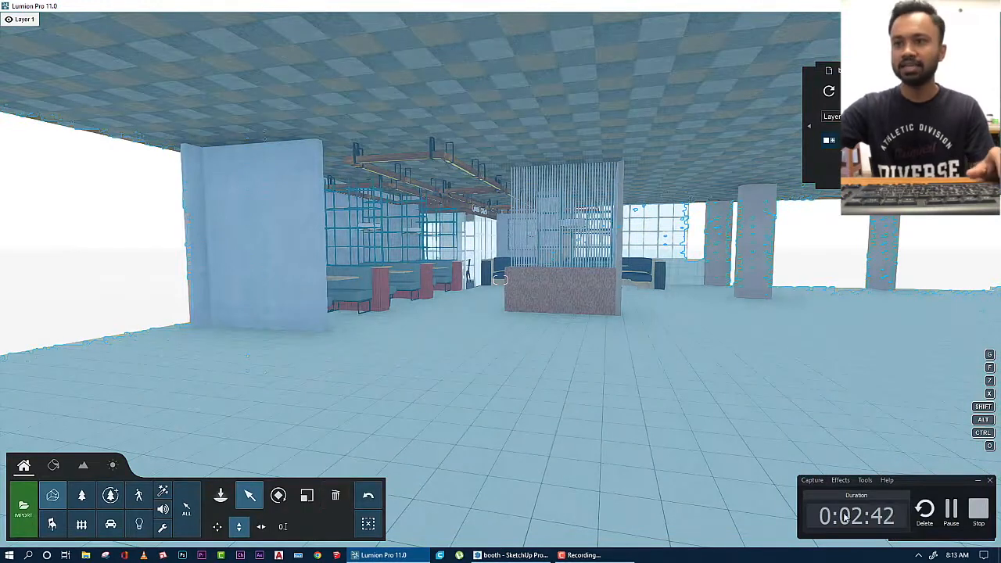
pyautogui.moveTo(917, 481); pyautogui.dragTo(920, 419)
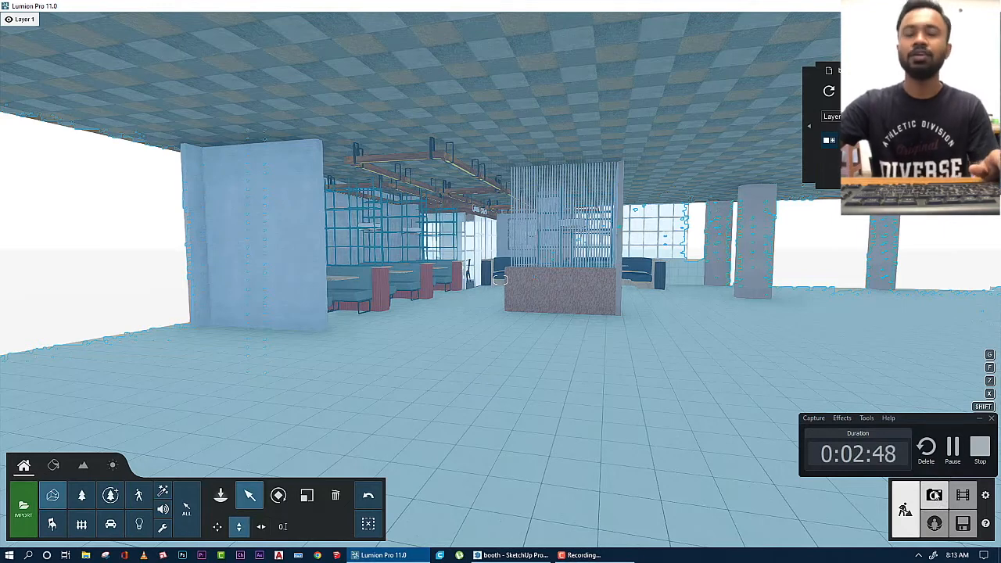
pyautogui.click(935, 496)
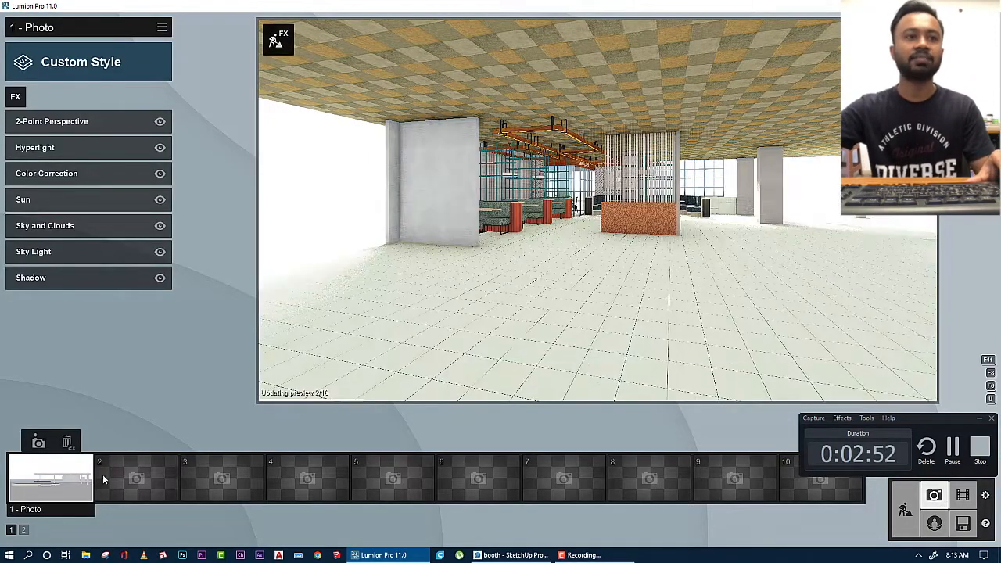
# Frame an interior view past the booths toward the Good Vibes sign and store it as the camera of photo 1
pyautogui.press('w')
pyautogui.press('w')
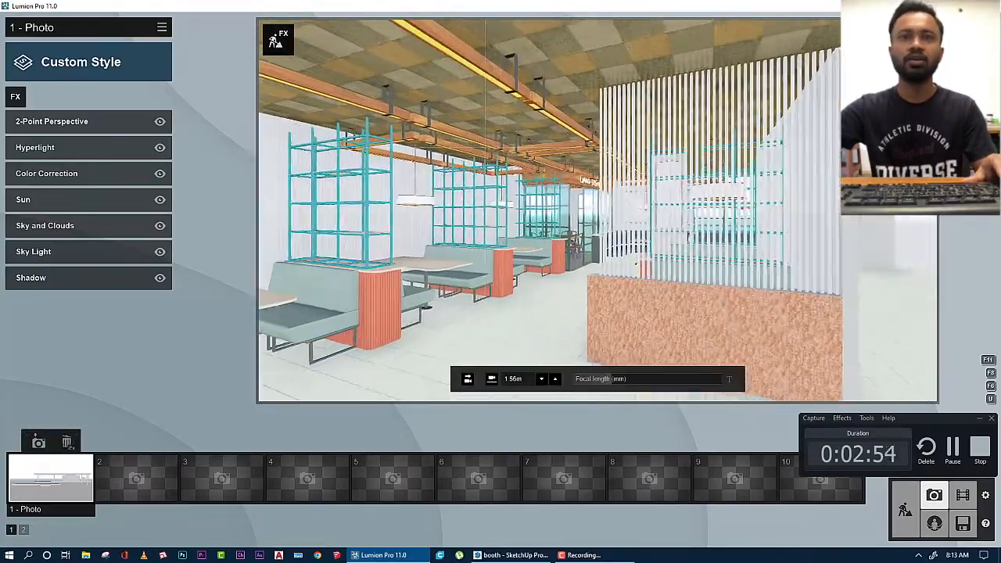
pyautogui.press('s')
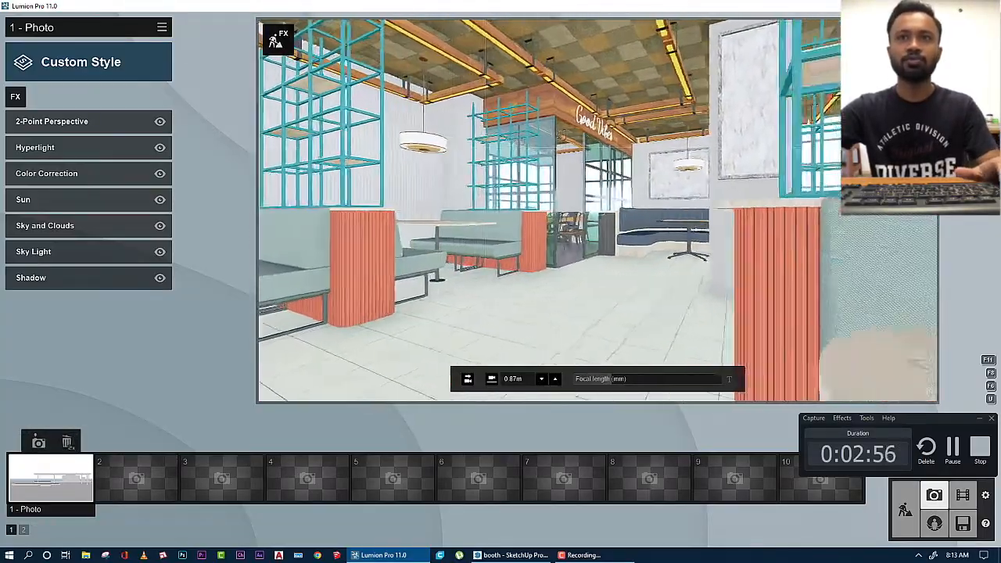
pyautogui.press('q')
pyautogui.press('w')
pyautogui.press('a')
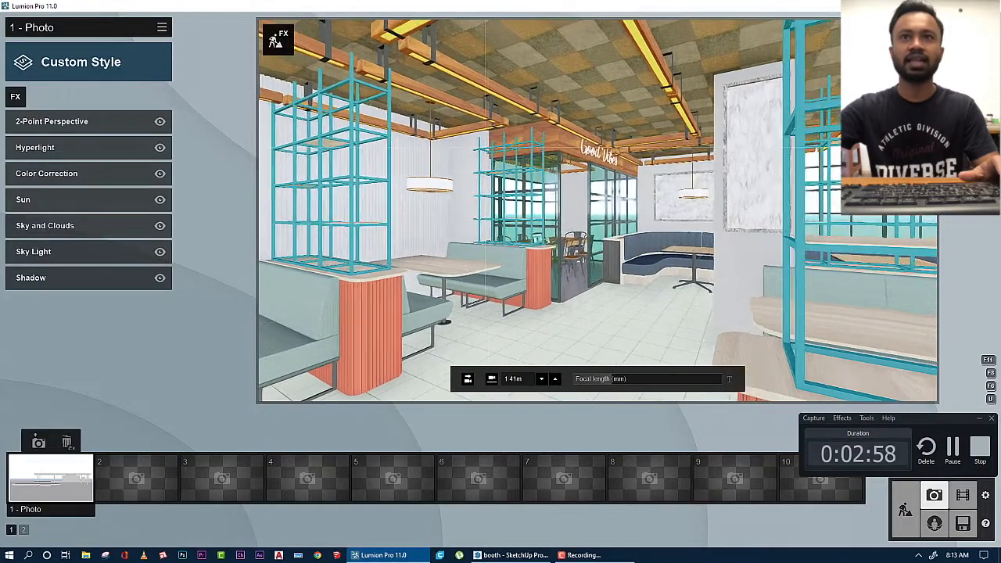
pyautogui.press('s')
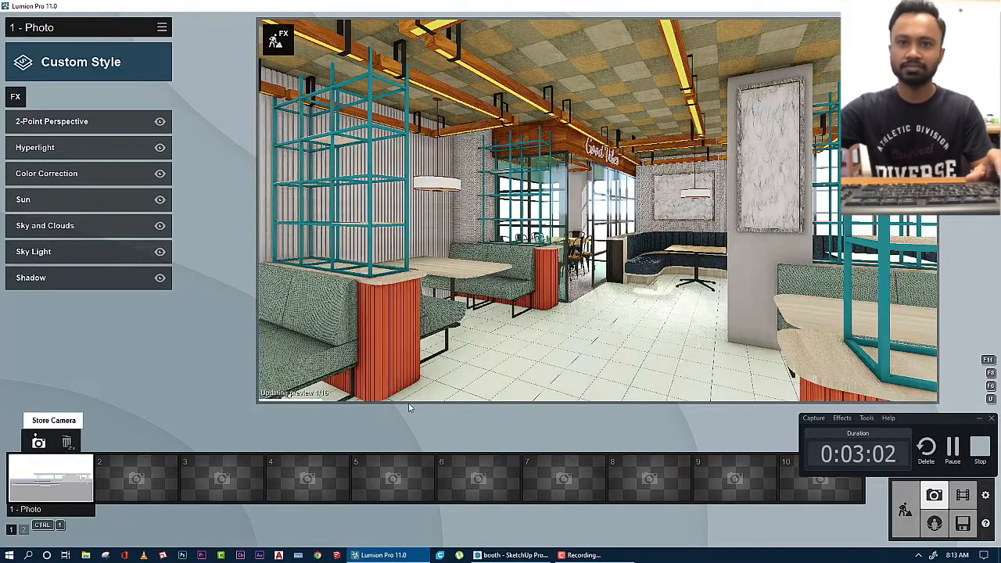
pyautogui.click(41, 443)
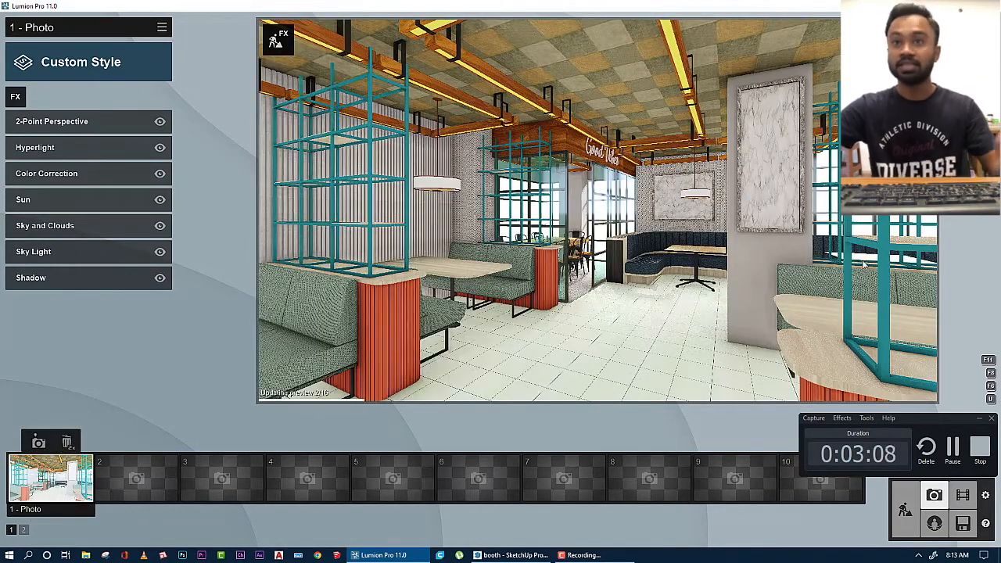
# View the scene in Build mode, return to Photo mode and restore the stored camera of photo 1
pyautogui.click(905, 510)
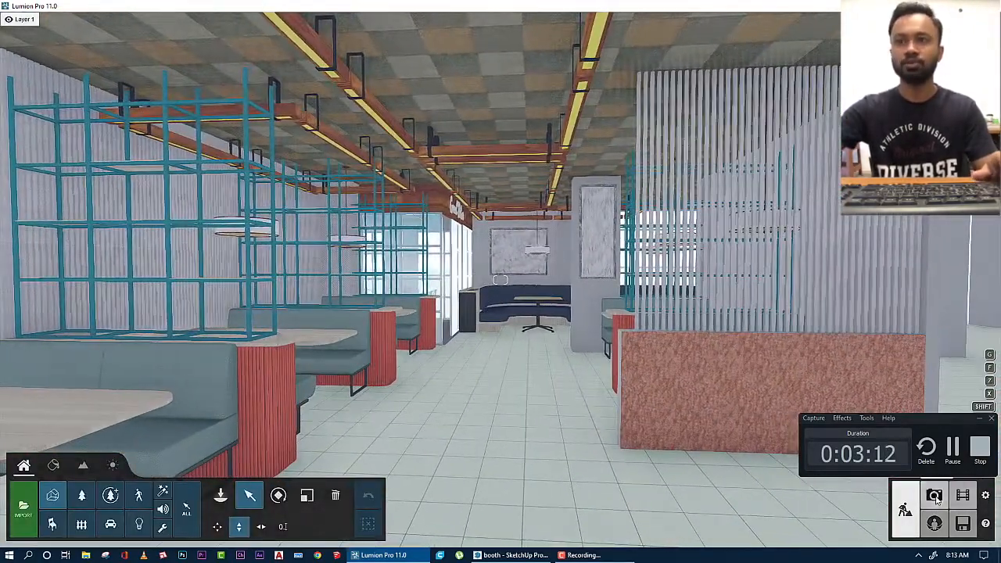
pyautogui.click(934, 495)
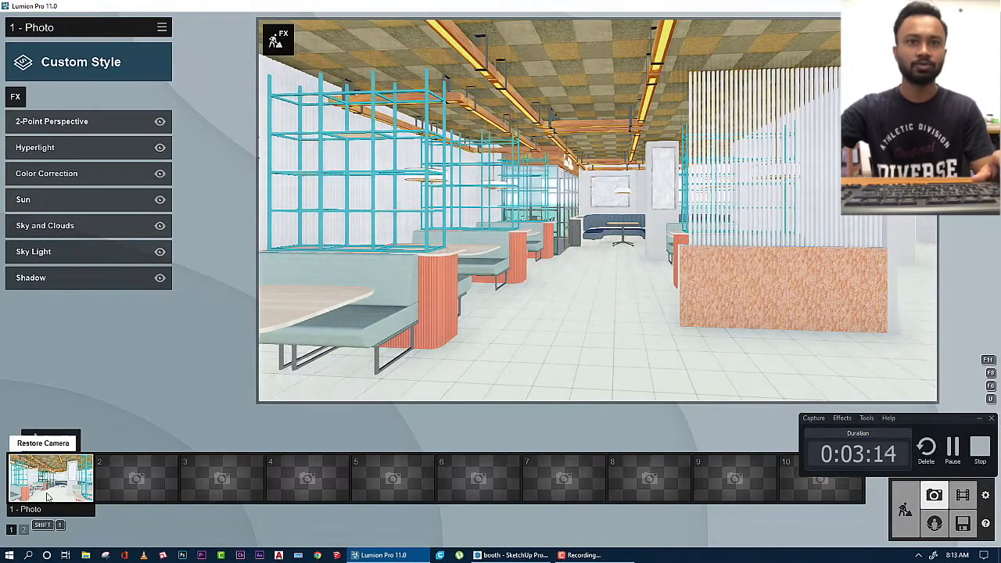
pyautogui.click(47, 496)
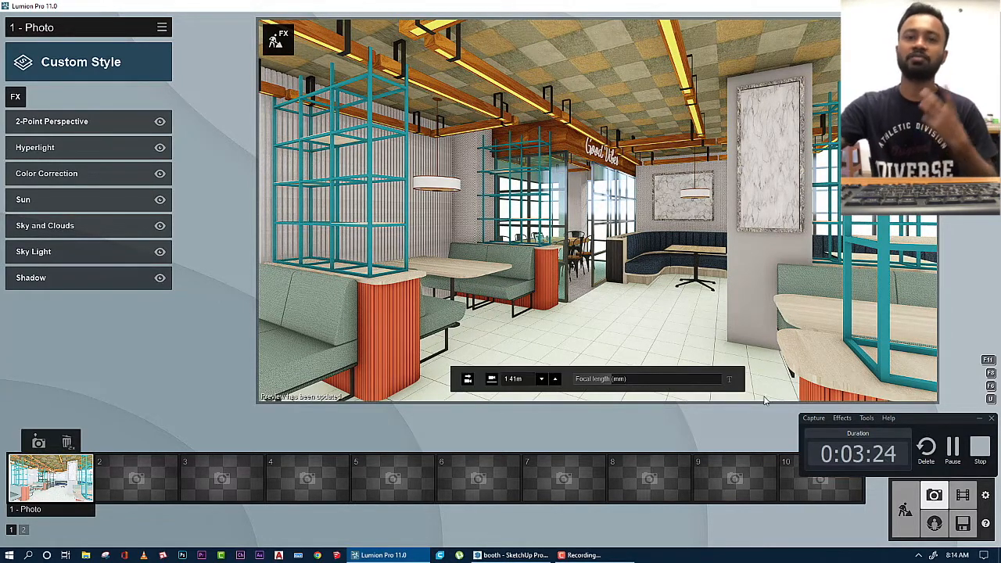
# Switch to SketchUp and examine the slatted partition and the booth area behind it
pyautogui.click(510, 555)
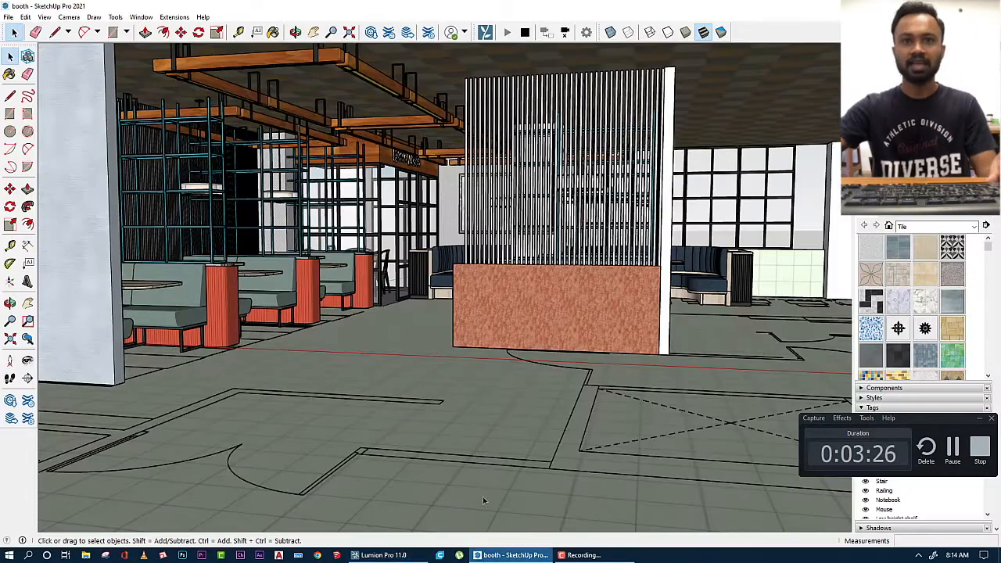
pyautogui.scroll(6, 361, 212)
pyautogui.moveTo(361, 211)
pyautogui.mouseDown(button='middle')
pyautogui.moveTo(563, 286)
pyautogui.moveTo(470, 291)
pyautogui.moveTo(242, 249)
pyautogui.mouseUp(button='middle')
pyautogui.scroll(-8, 242, 249)
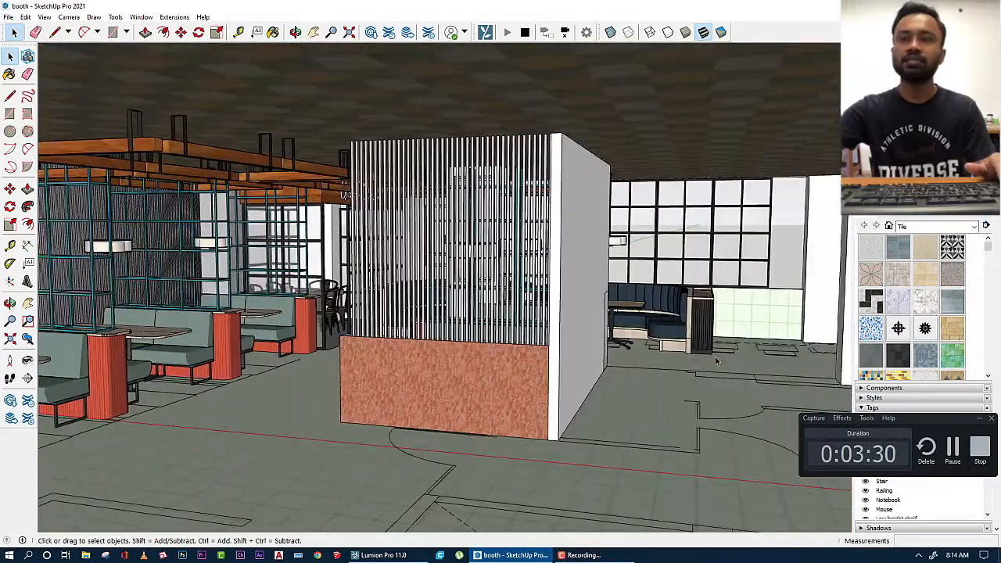
pyautogui.moveTo(717, 360)
pyautogui.mouseDown(button='middle')
pyautogui.moveTo(543, 346)
pyautogui.moveTo(379, 353)
pyautogui.moveTo(433, 340)
pyautogui.moveTo(704, 365)
pyautogui.mouseUp(button='middle')
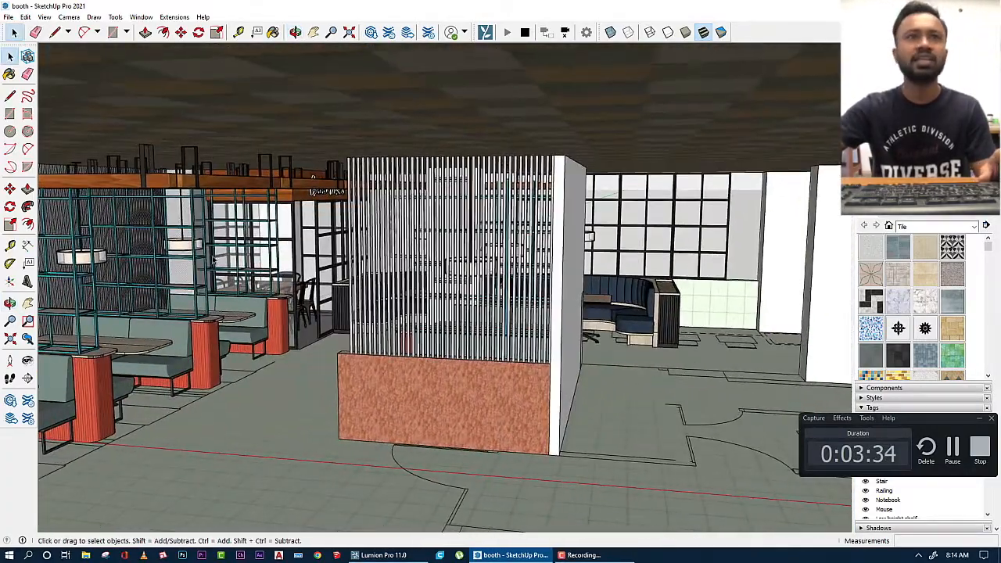
pyautogui.scroll(4, 243, 335)
pyautogui.scroll(3, 244, 334)
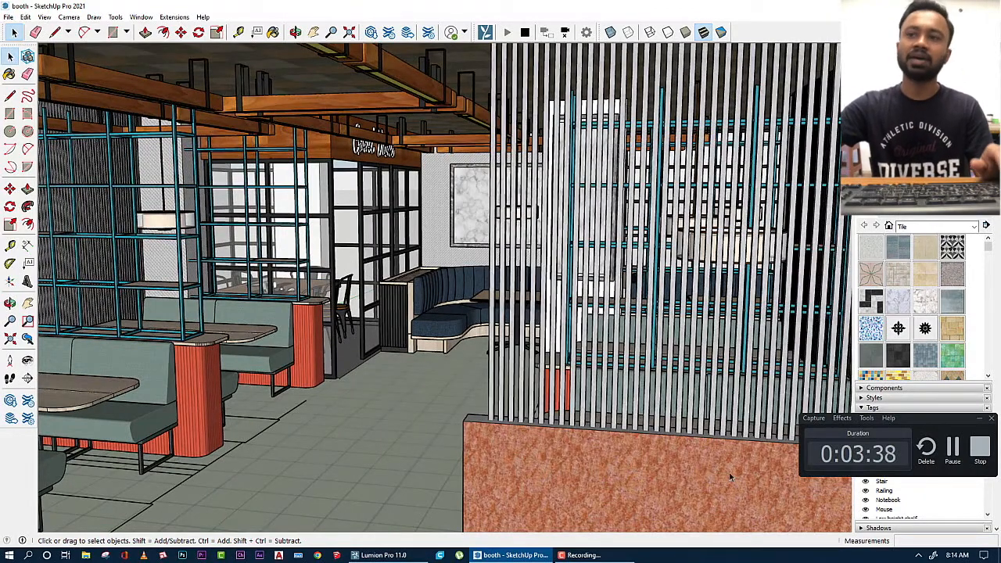
pyautogui.scroll(-3, 577, 245)
pyautogui.moveTo(577, 244); pyautogui.dragTo(638, 201, button='middle')
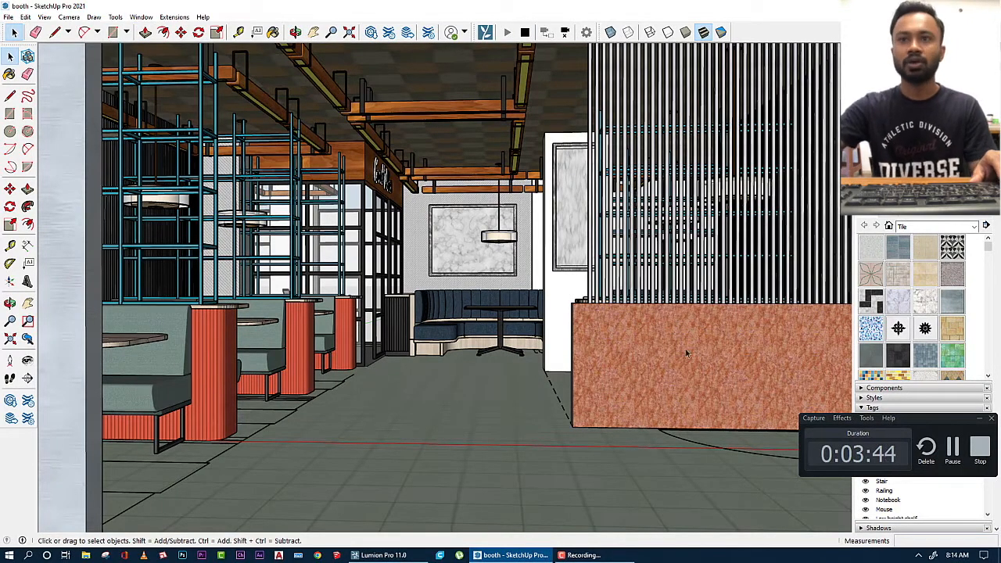
# Paint the red low wall beneath the slatted partition with the dark star-pattern tile material
pyautogui.click(683, 350)
pyautogui.doubleClick(682, 350)
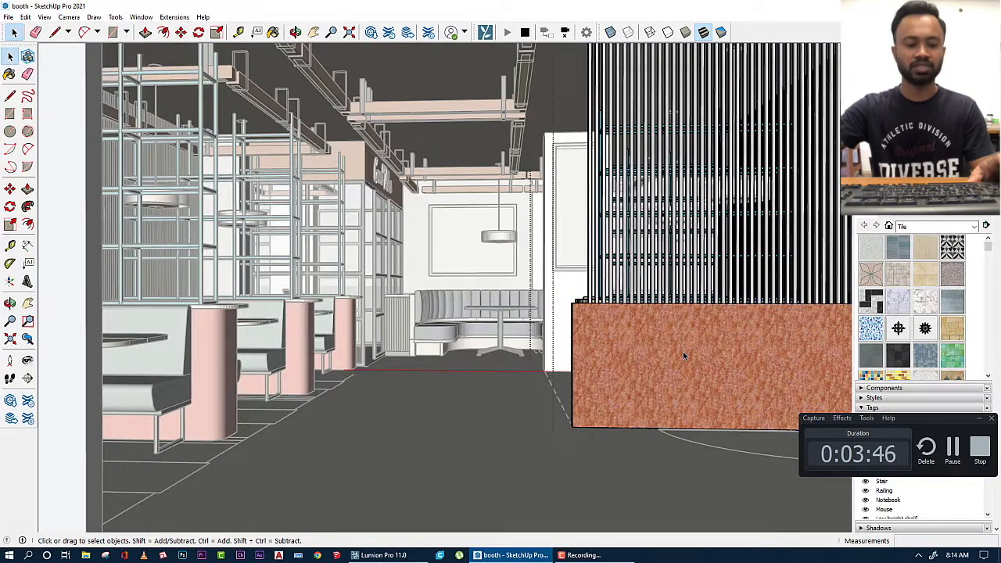
pyautogui.press('b')
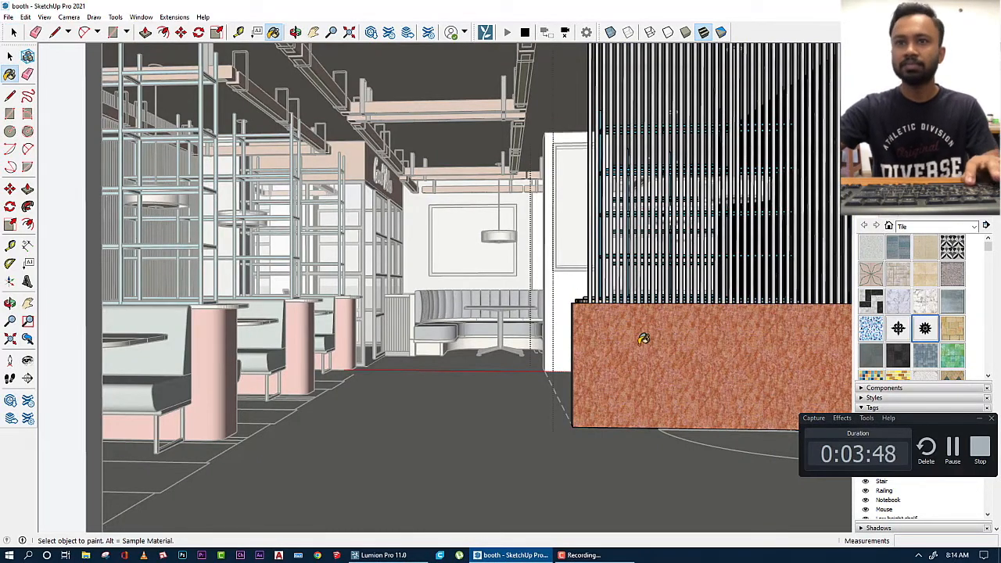
pyautogui.click(643, 339)
pyautogui.press('space')
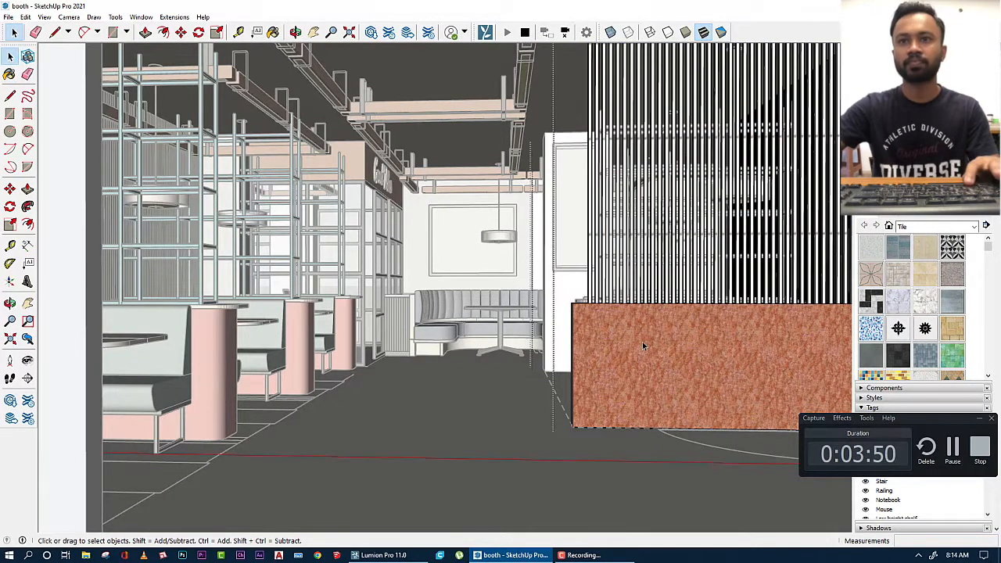
pyautogui.press('b')
pyautogui.click(642, 342)
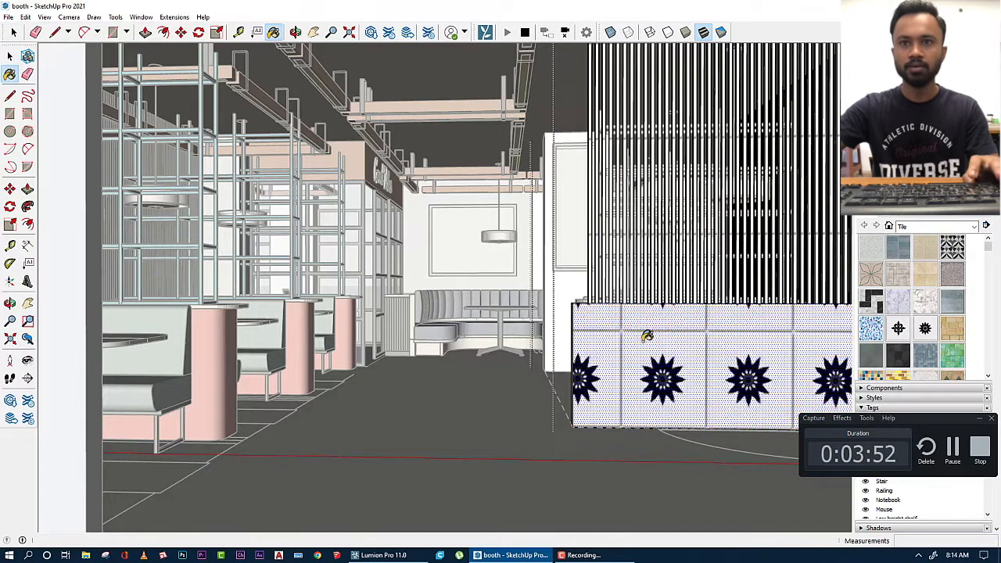
# Switch to Lumion and examine the tiled partition wall and the booth area of the café in Build mode
pyautogui.click(407, 554)
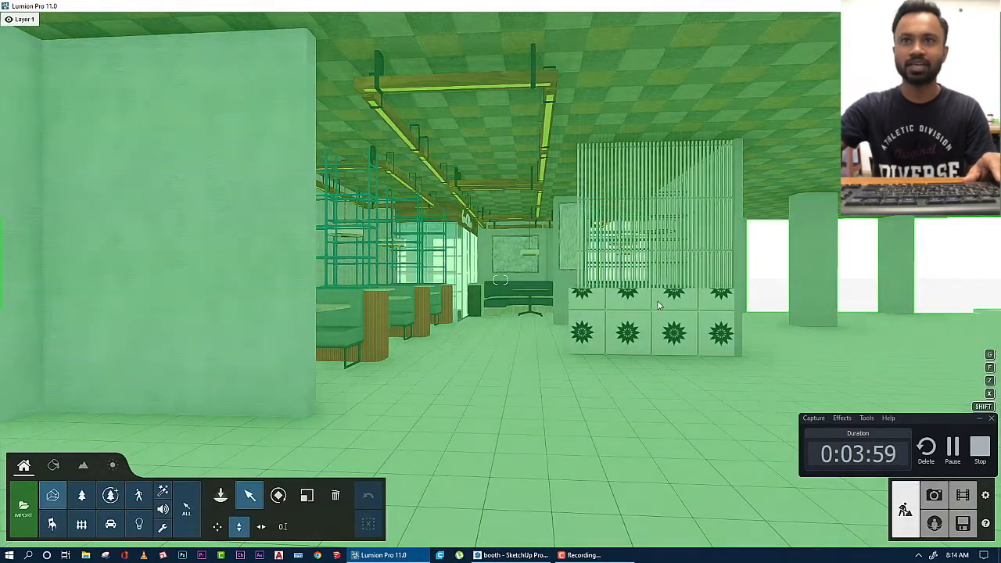
pyautogui.press('w')
pyautogui.moveTo(658, 305); pyautogui.dragTo(753, 371, button='right')
pyautogui.press('s')
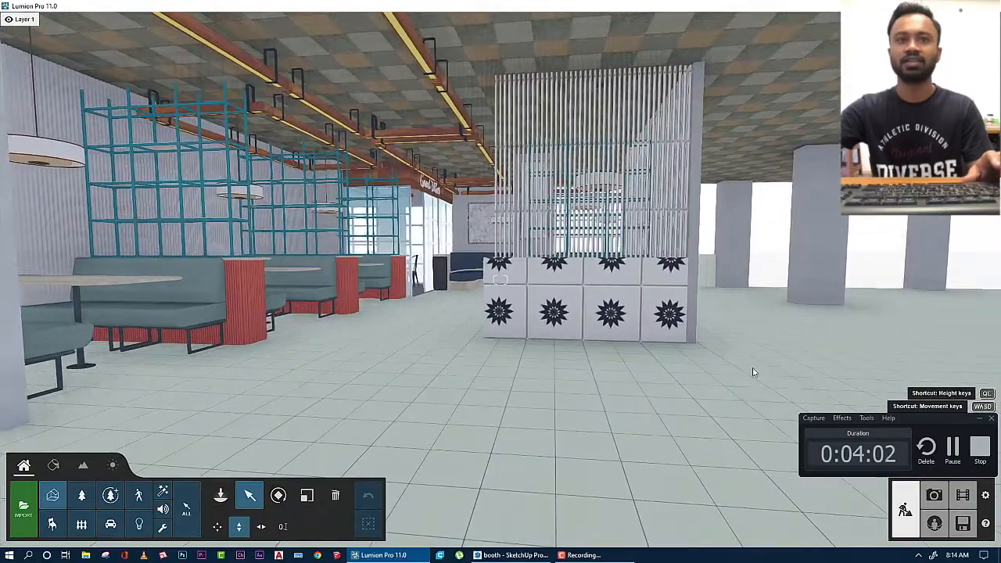
pyautogui.moveTo(608, 331)
pyautogui.mouseDown(button='right')
pyautogui.moveTo(556, 357)
pyautogui.moveTo(553, 373)
pyautogui.moveTo(577, 344)
pyautogui.moveTo(577, 320)
pyautogui.moveTo(534, 320)
pyautogui.moveTo(595, 334)
pyautogui.mouseUp(button='right')
pyautogui.press('q')
pyautogui.press('w')
pyautogui.press('e')
pyautogui.press('w')
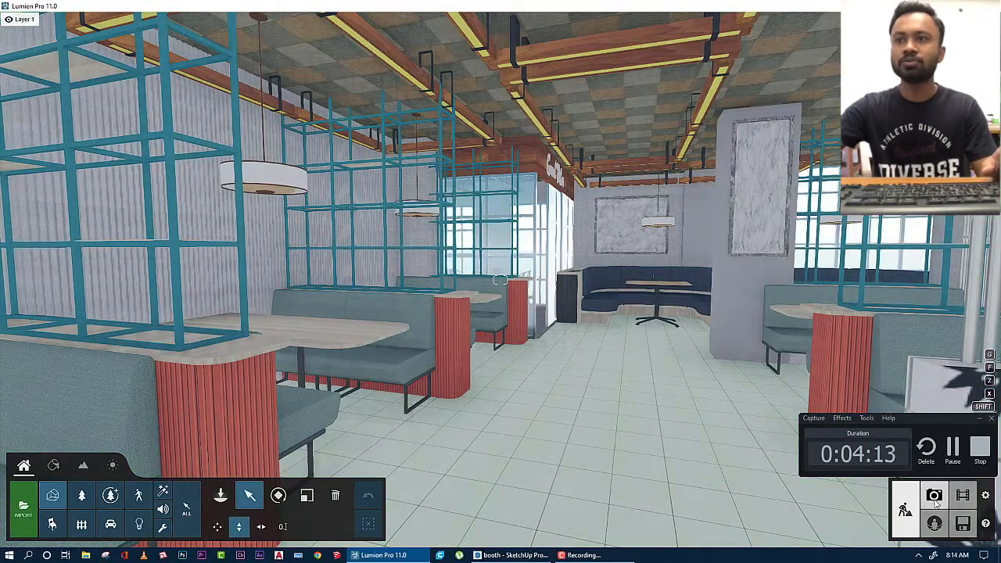
# Apply the Realistic style to photo 1 in Photo mode and restore its stored camera
pyautogui.click(934, 495)
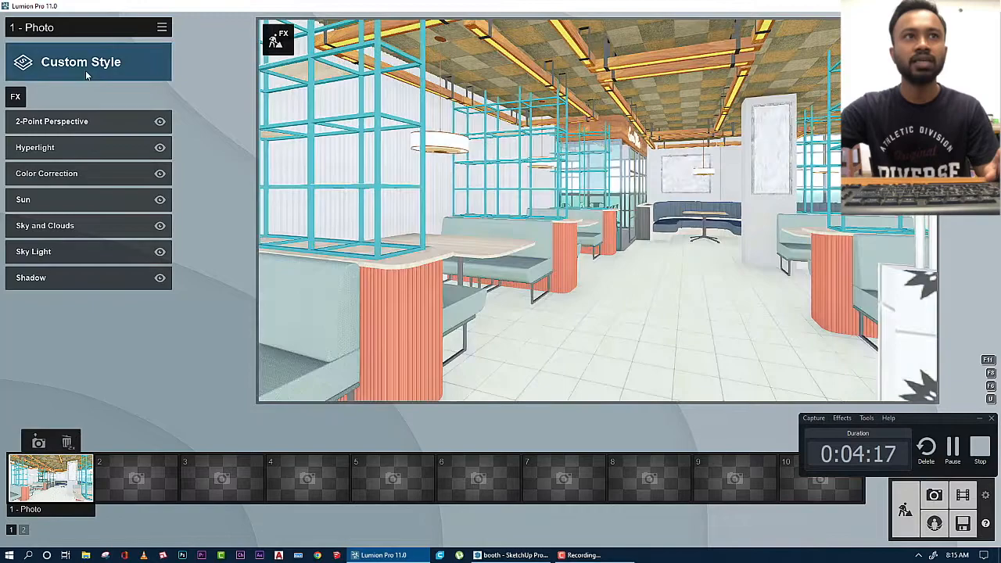
pyautogui.click(87, 73)
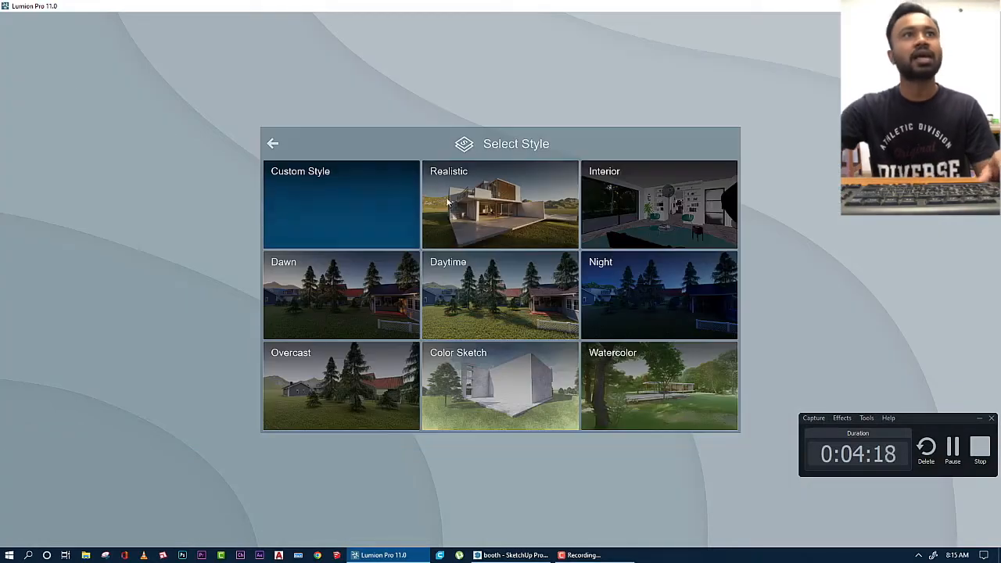
pyautogui.click(461, 217)
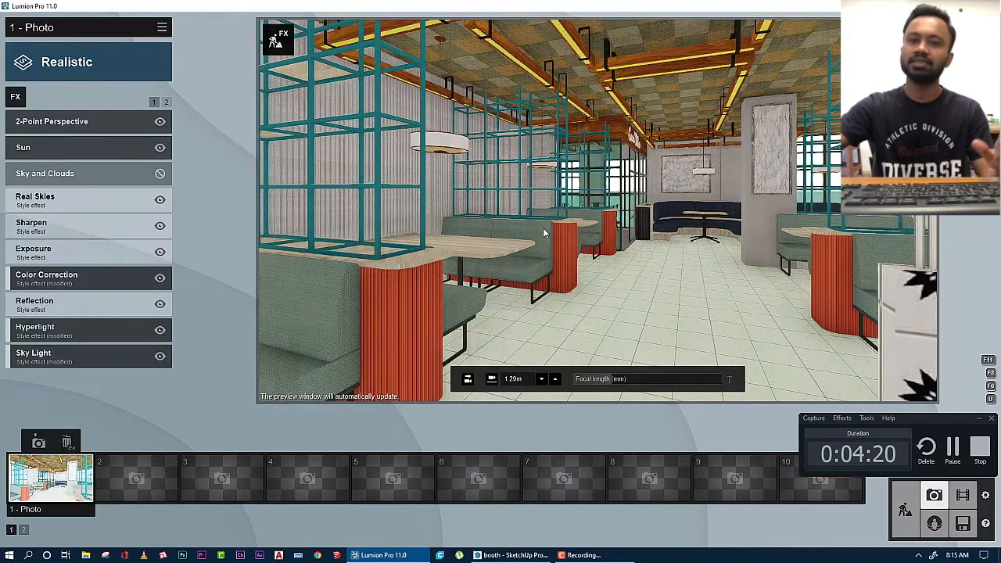
pyautogui.click(69, 468)
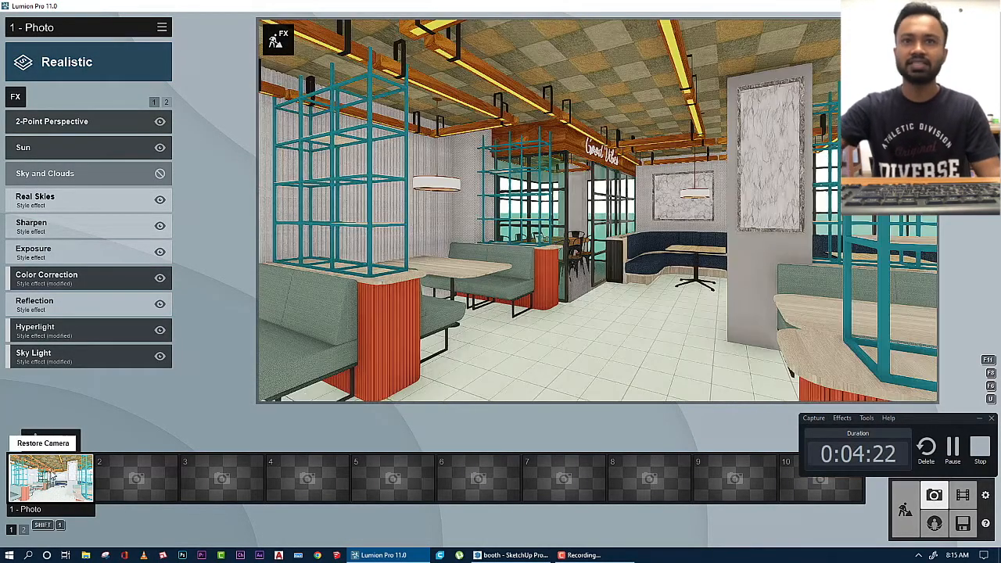
# Examine the Realistic style's effects and view the café interior up to the glazed Good Vibes room
pyautogui.press('s')
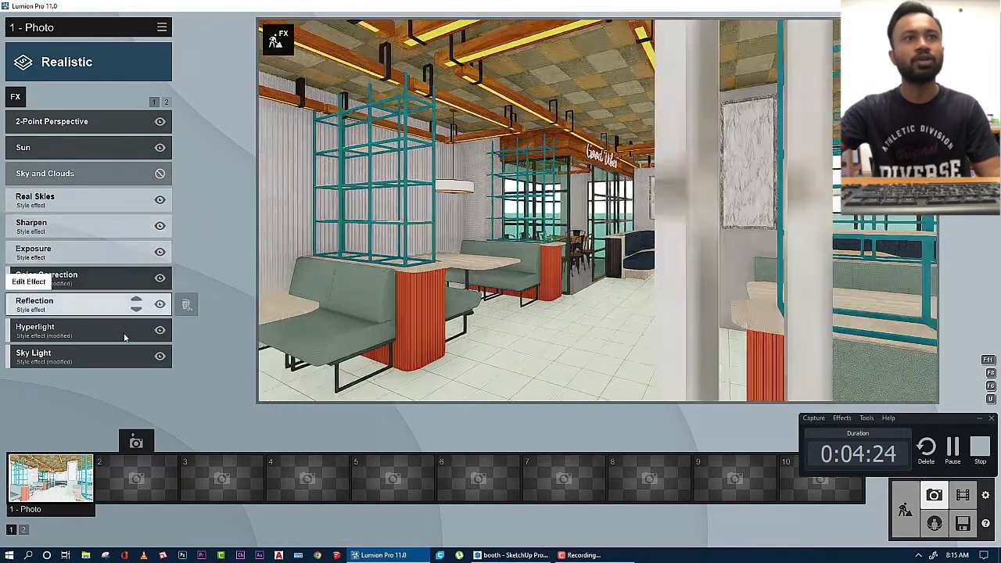
pyautogui.click(165, 103)
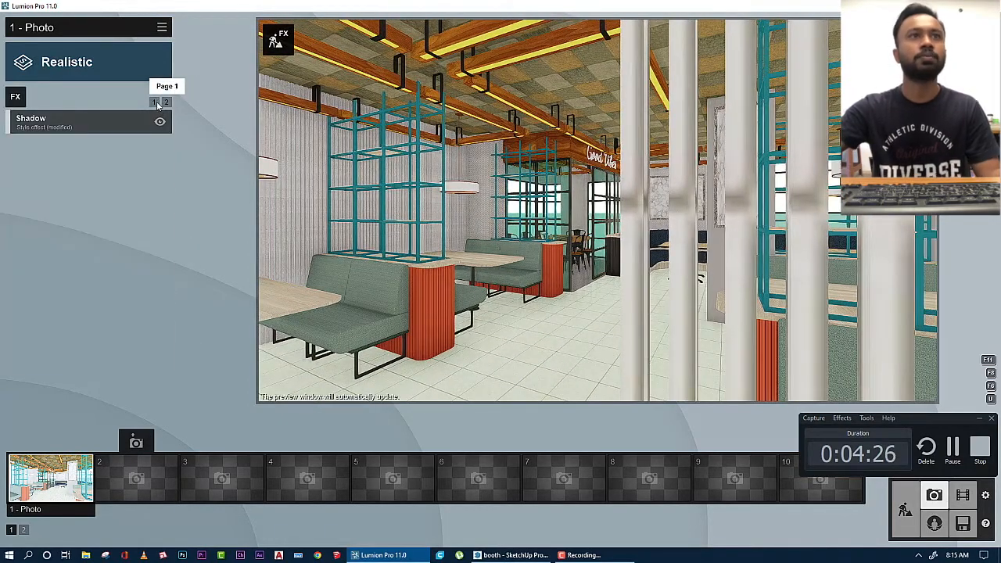
pyautogui.click(155, 102)
pyautogui.press('w')
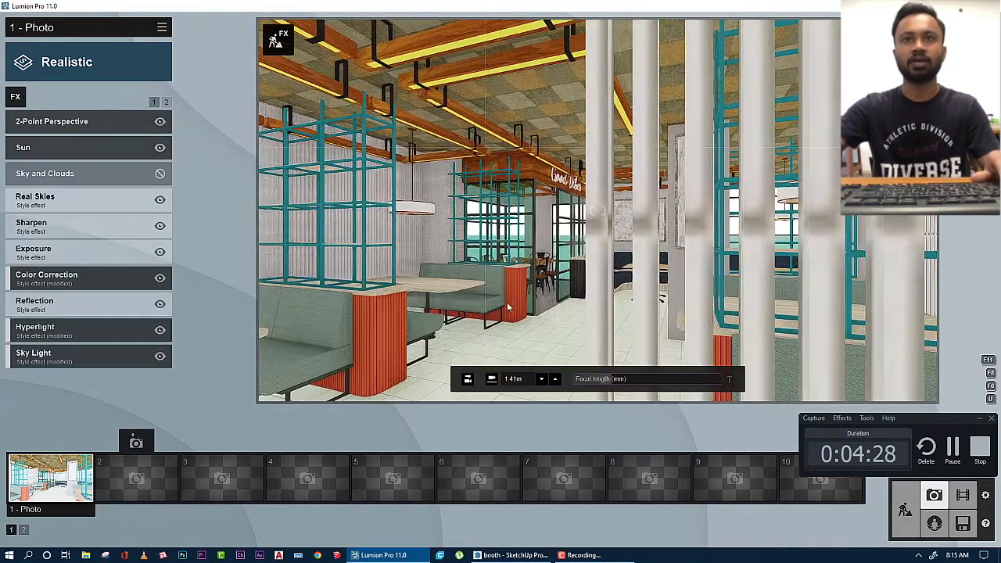
pyautogui.press('w')
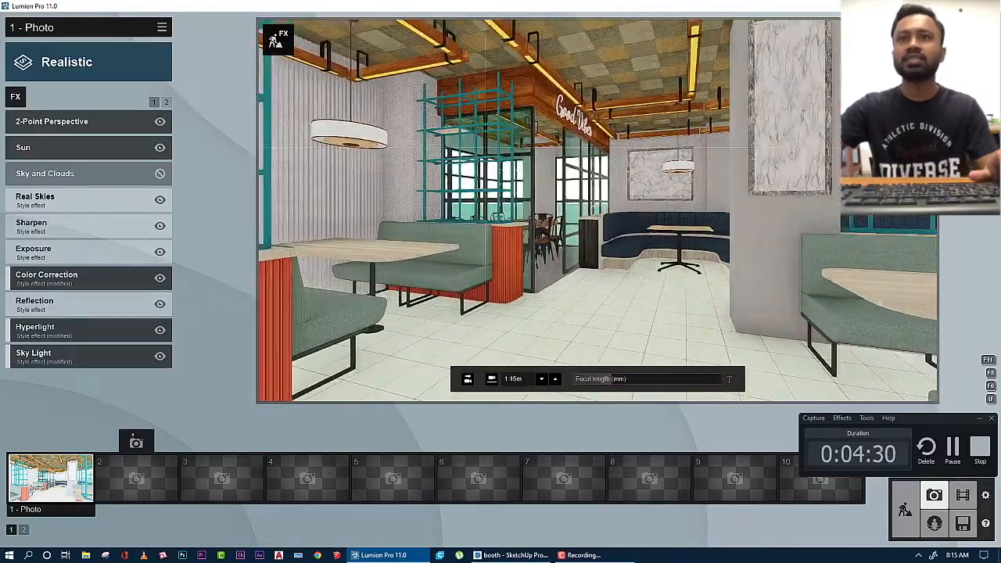
pyautogui.press('w')
pyautogui.press('w')
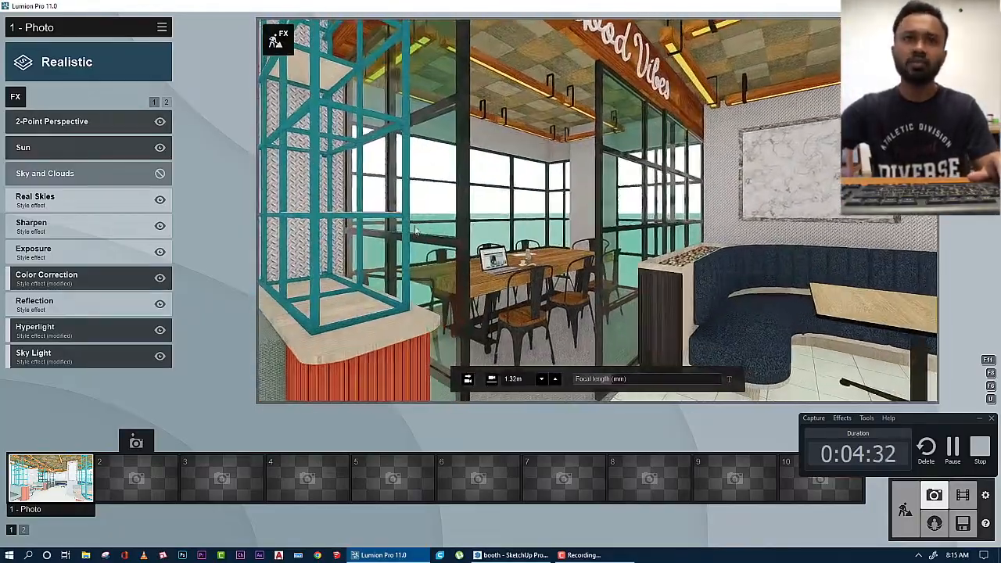
# Return to Build mode and assign a Standard material to the café's Tile Limestone Large floor in the Material Editor
pyautogui.click(906, 510)
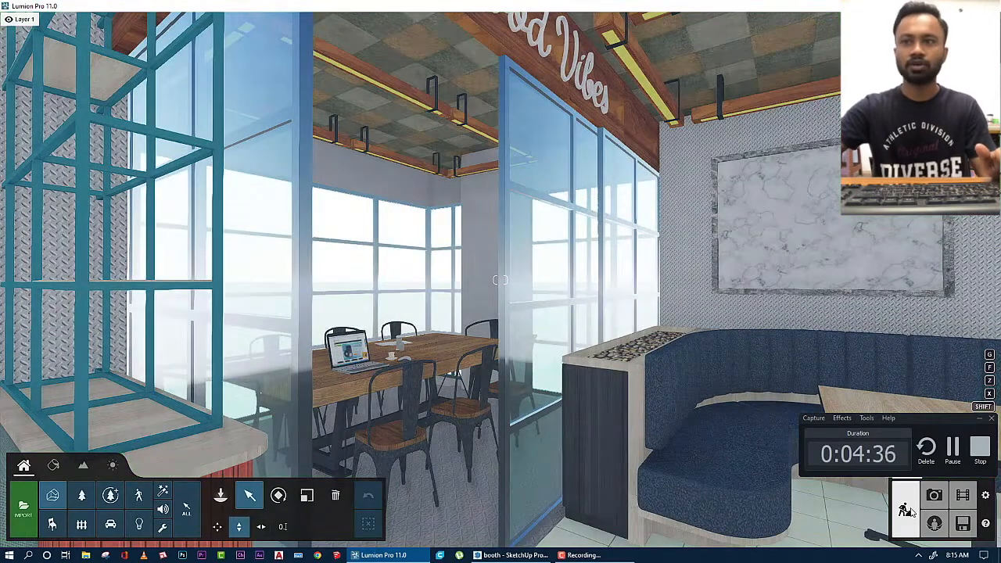
pyautogui.click(53, 467)
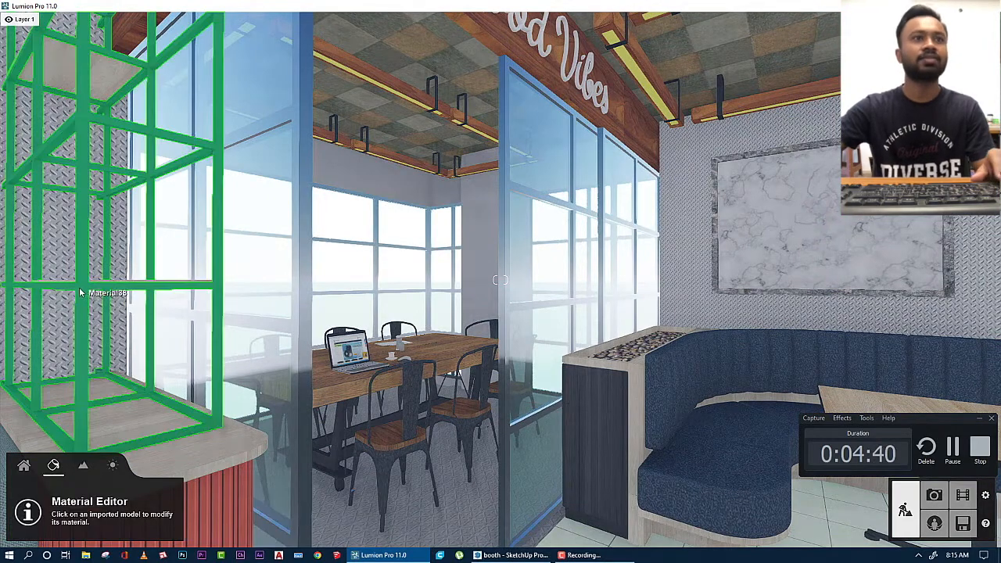
pyautogui.press('w')
pyautogui.press('s')
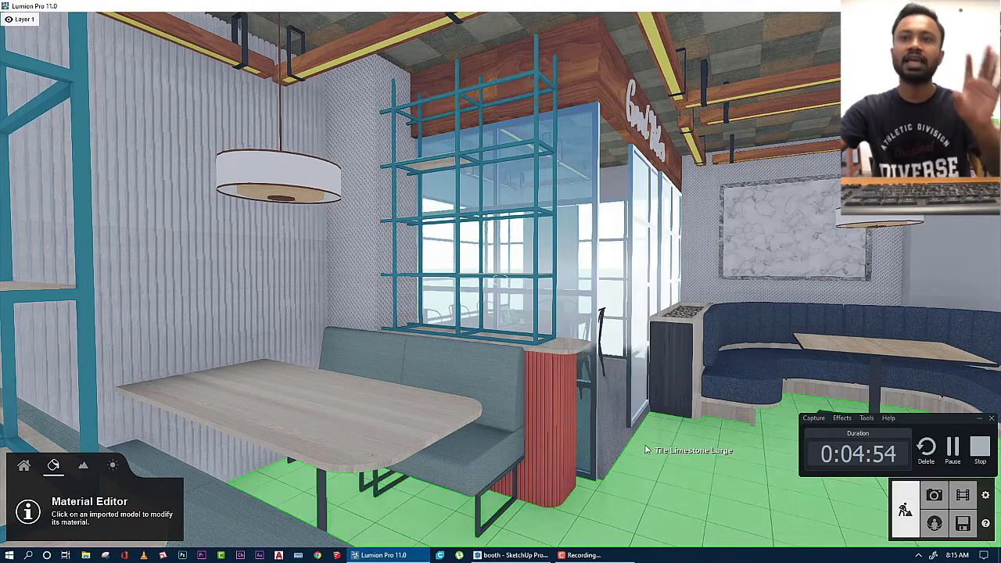
pyautogui.moveTo(641, 402); pyautogui.dragTo(643, 438, button='right')
pyautogui.press('s')
pyautogui.moveTo(542, 353); pyautogui.dragTo(540, 403, button='right')
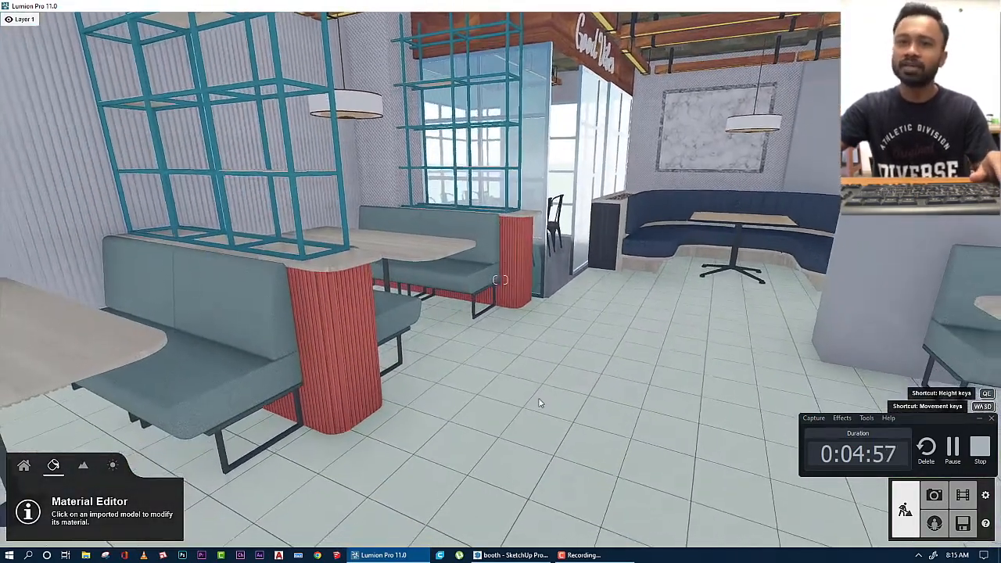
pyautogui.click(565, 438)
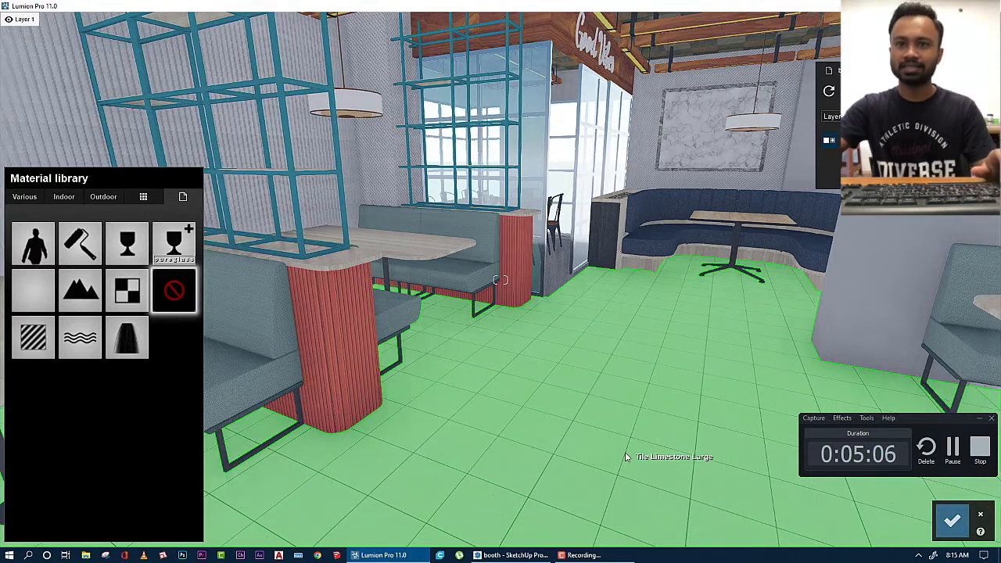
pyautogui.click(33, 338)
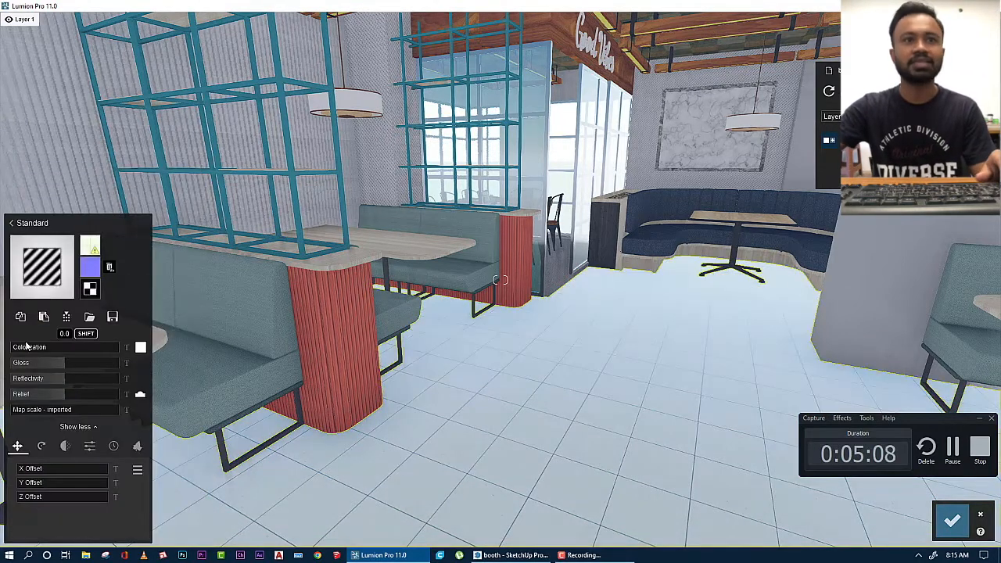
# Raise the floor material's gloss and reflectivity, save it, and preview the floor from photo 1's stored camera
pyautogui.moveTo(80, 377); pyautogui.dragTo(90, 379)
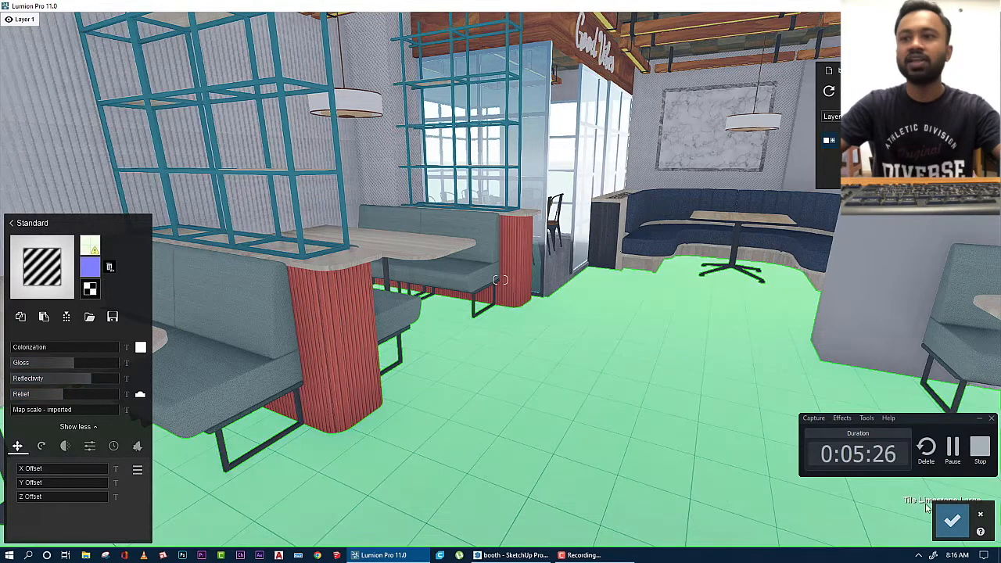
pyautogui.click(952, 521)
pyautogui.click(935, 495)
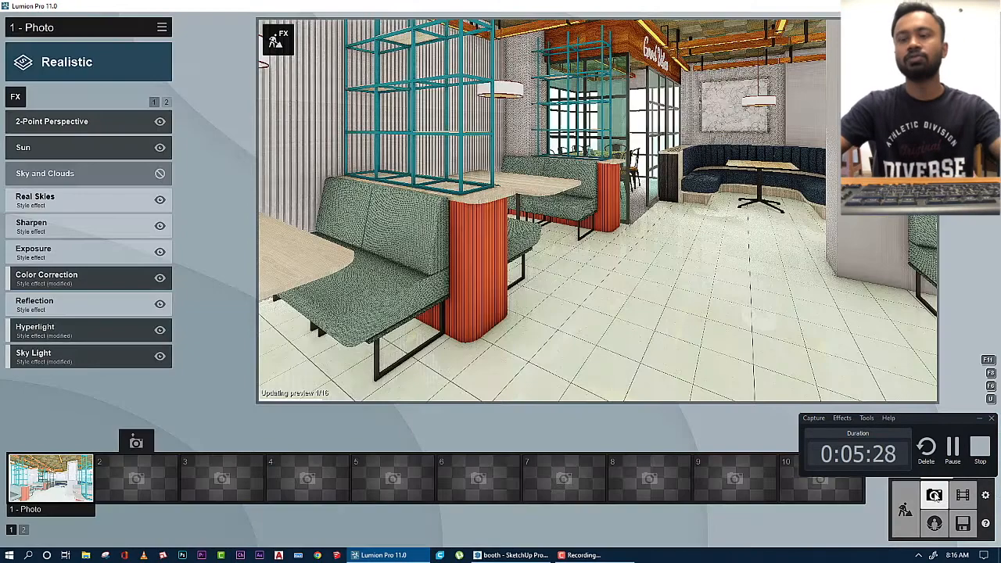
pyautogui.click(63, 485)
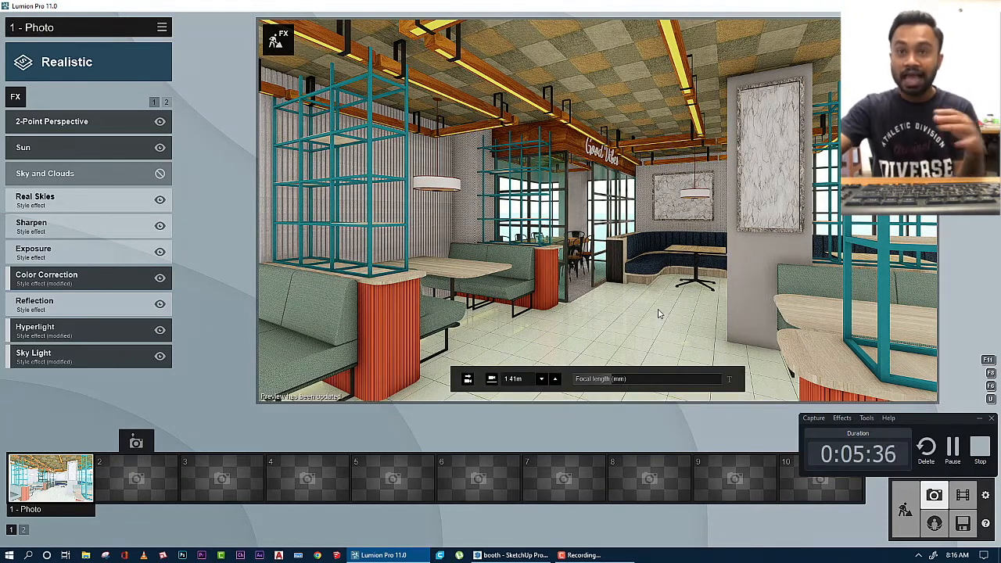
# Add a reflection plane on the tiled floor in photo 1's Reflection effect
pyautogui.click(98, 306)
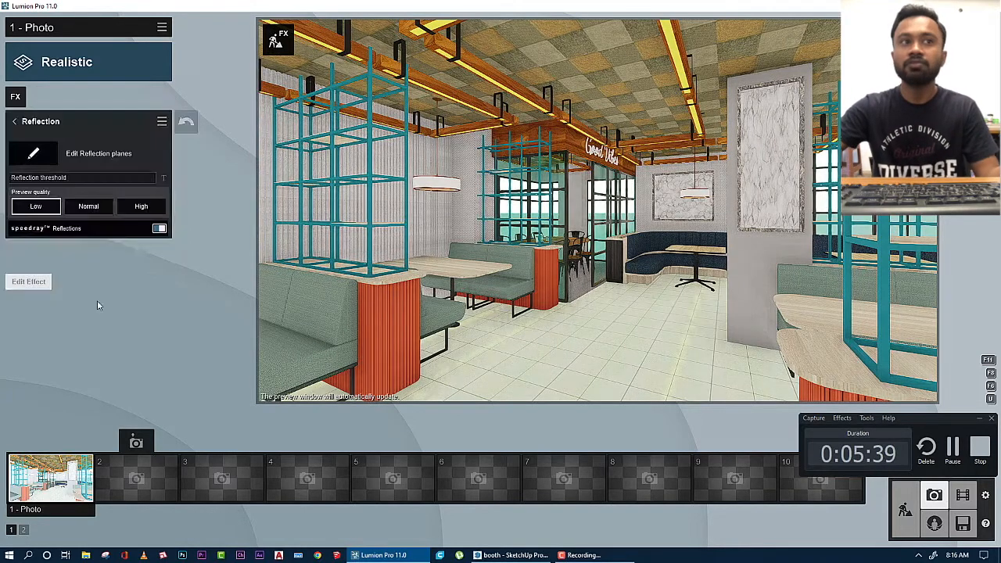
pyautogui.click(35, 156)
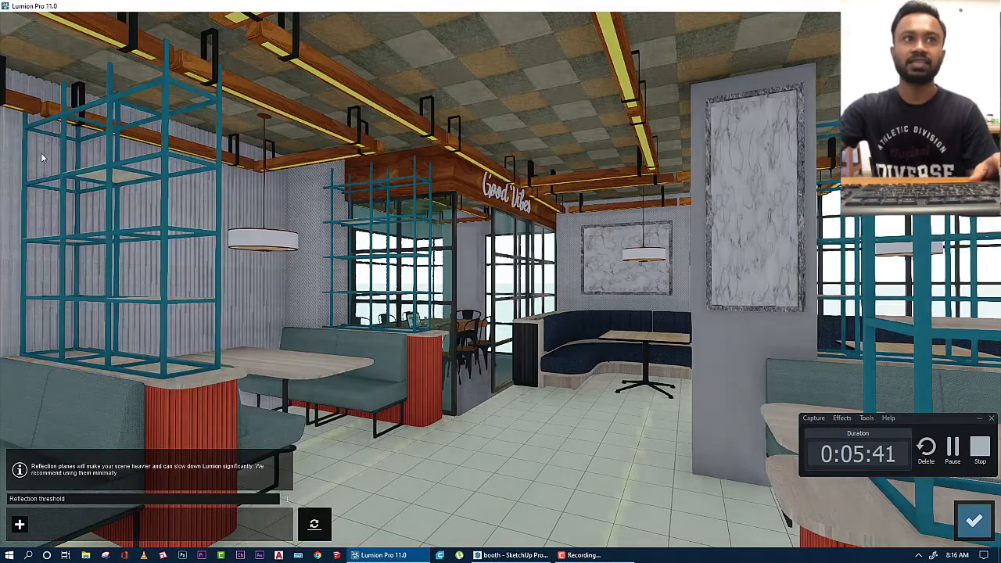
pyautogui.click(20, 525)
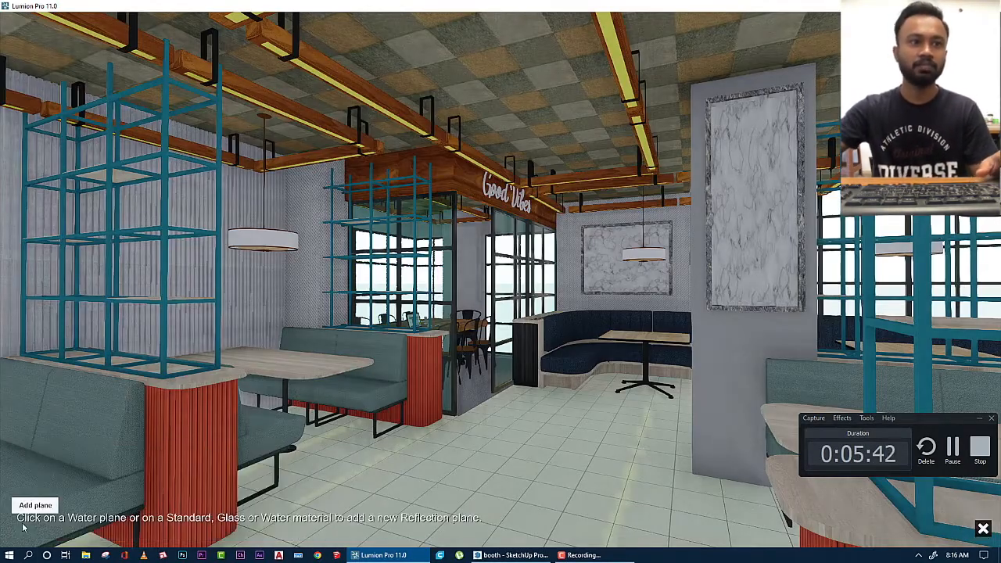
pyautogui.click(524, 481)
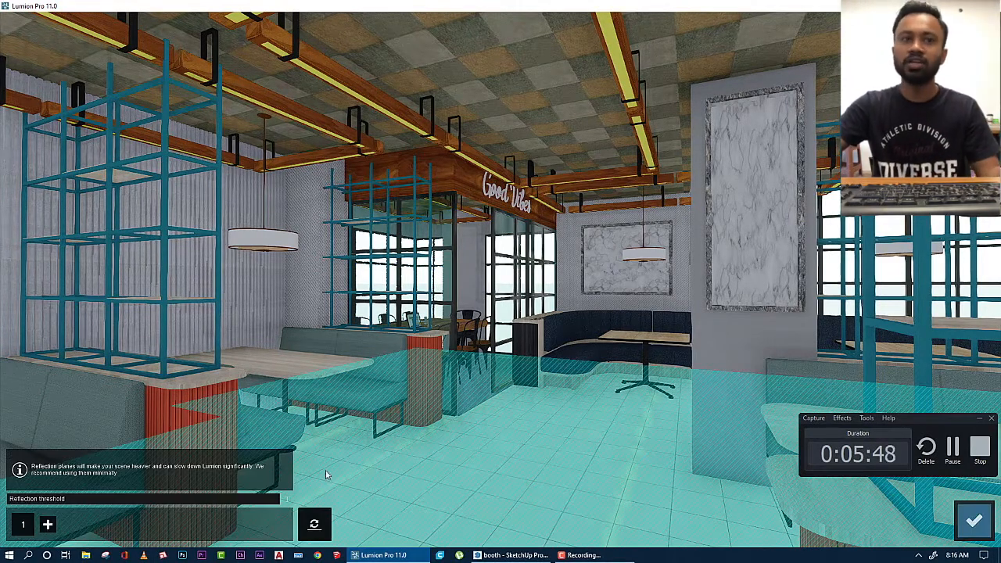
pyautogui.click(975, 523)
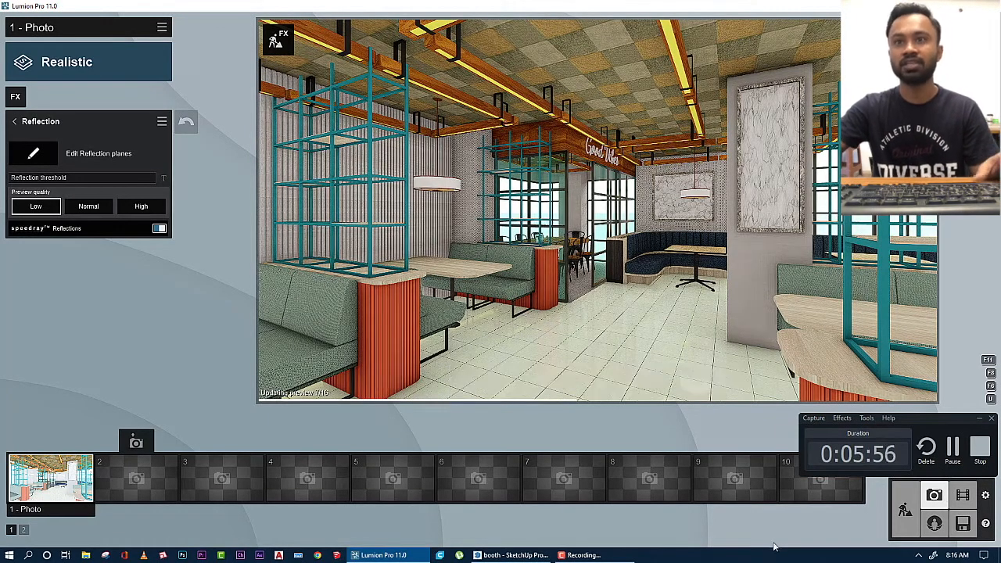
# Increase the floor material's reflectivity further in the Material Editor, save it, and return to Photo mode to preview it
pyautogui.click(909, 508)
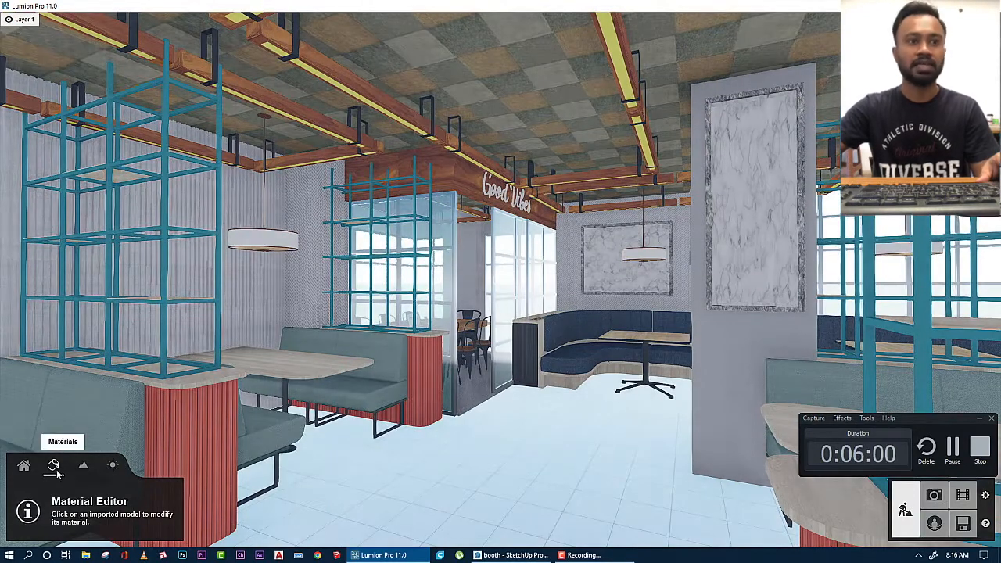
pyautogui.click(555, 456)
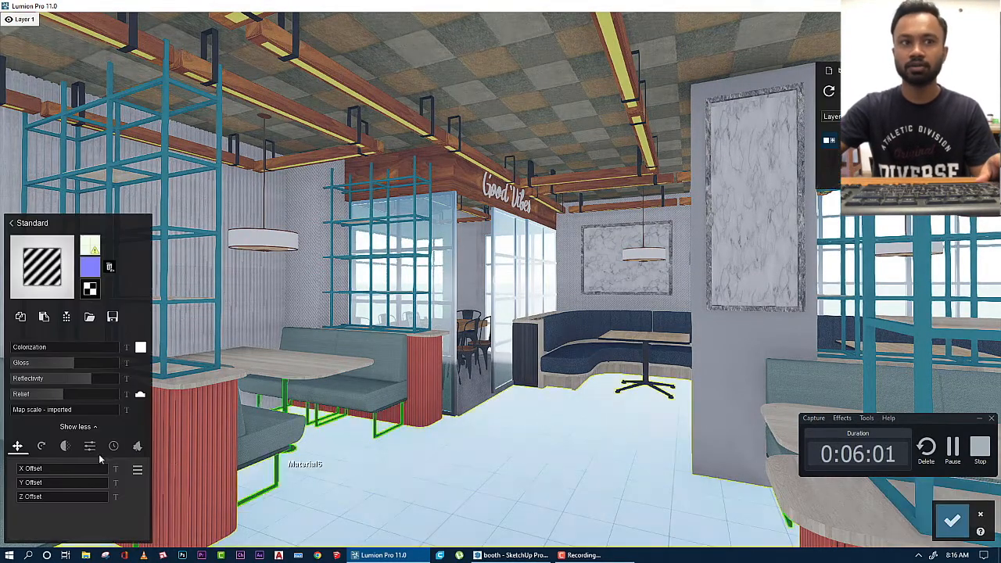
pyautogui.click(68, 395)
pyautogui.click(104, 380)
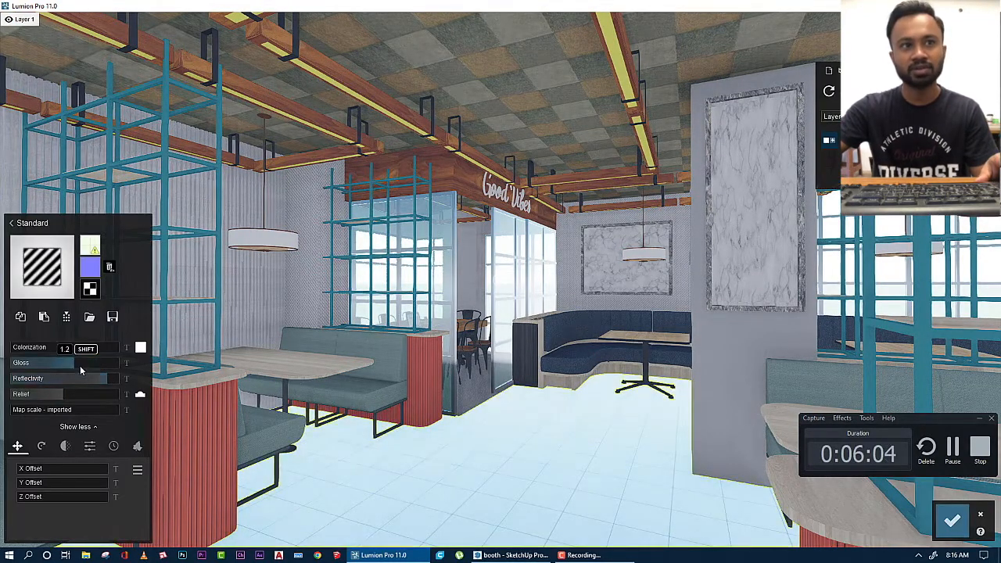
pyautogui.click(952, 520)
pyautogui.click(937, 495)
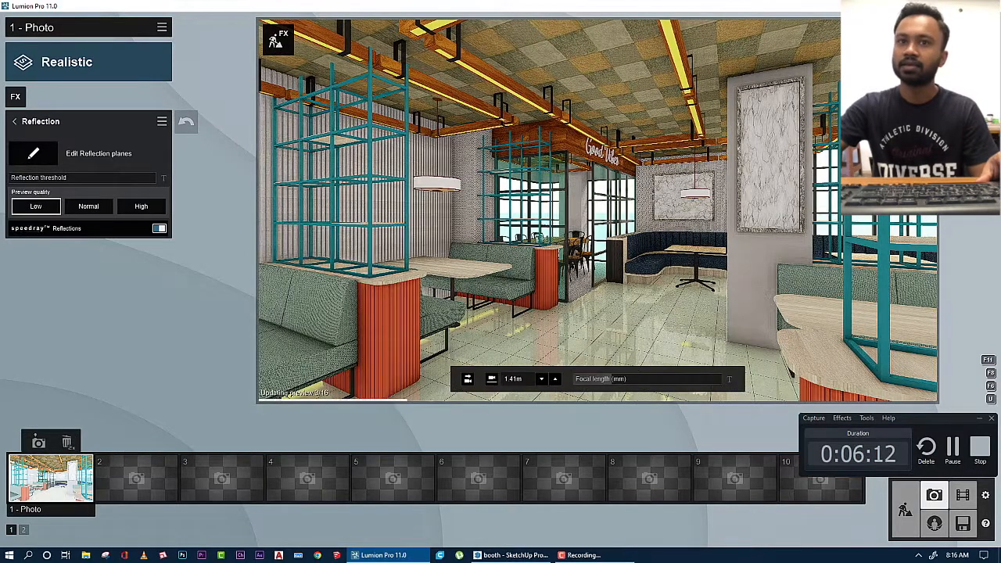
pyautogui.moveTo(583, 556)
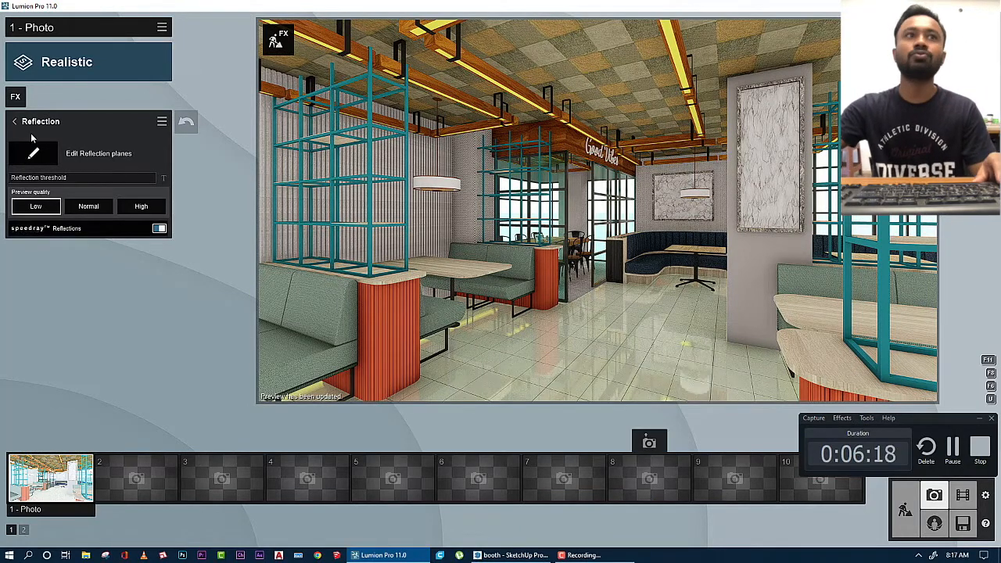
# Return to Build mode and review the café floor's Standard material settings in the Material Editor
pyautogui.click(912, 522)
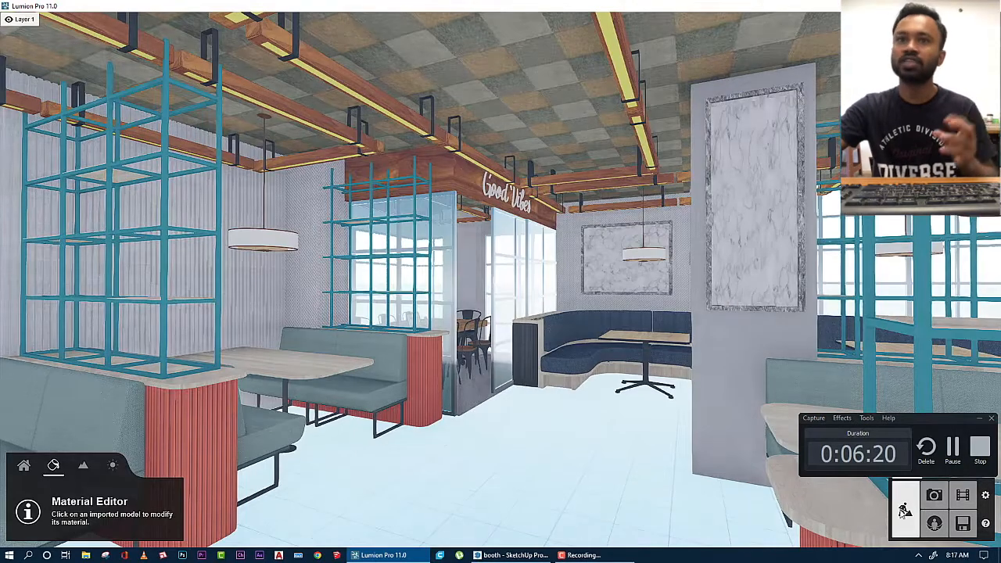
pyautogui.click(485, 470)
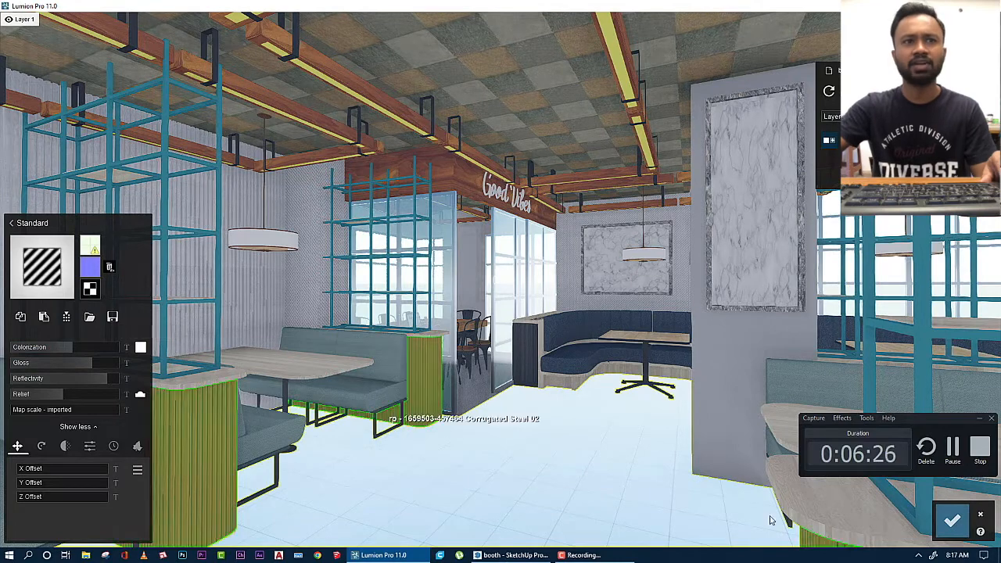
pyautogui.click(952, 520)
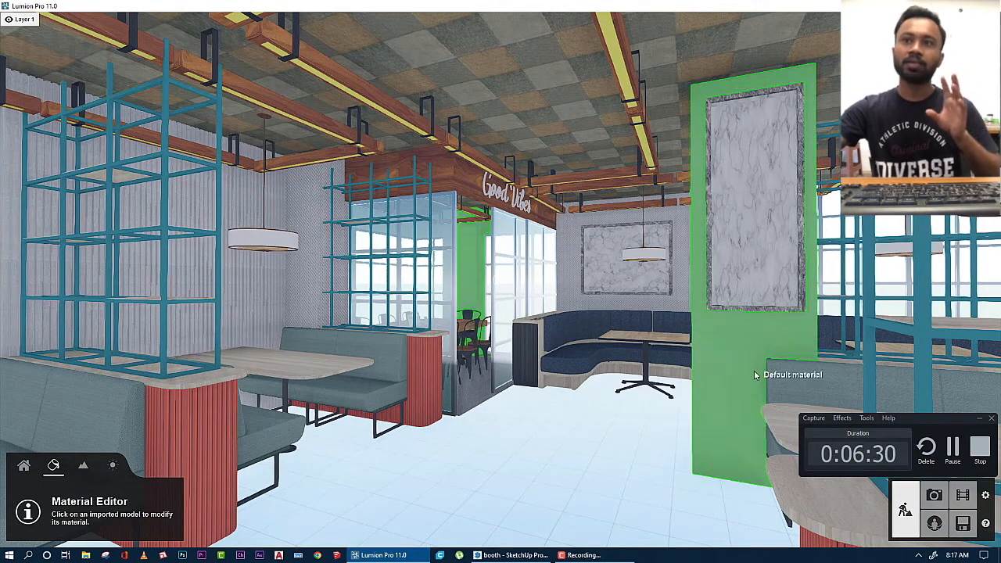
# Try Glass on the column behind the tall marble panel, and assign it the outdoor Bricks 003 1024 material
pyautogui.click(697, 373)
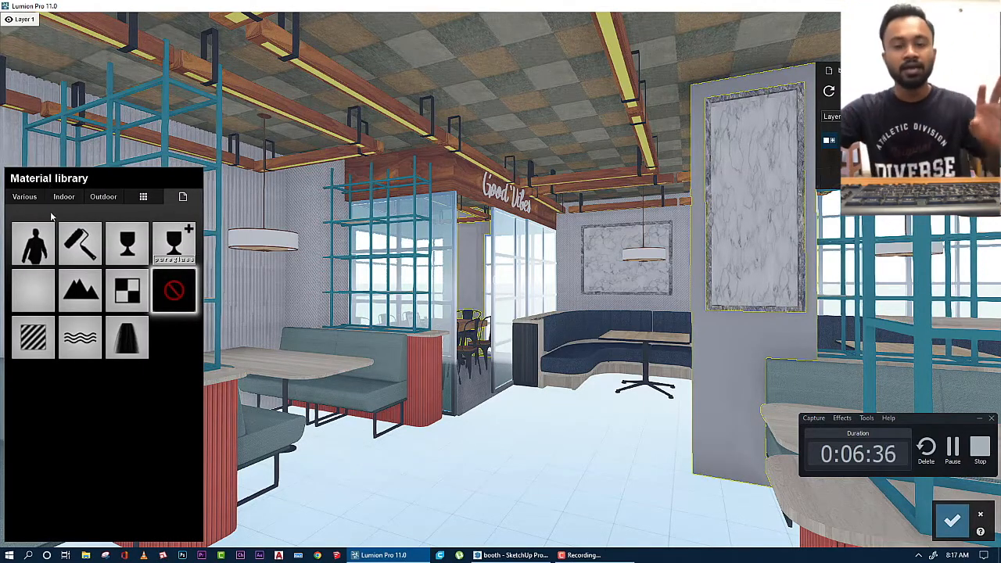
pyautogui.click(114, 249)
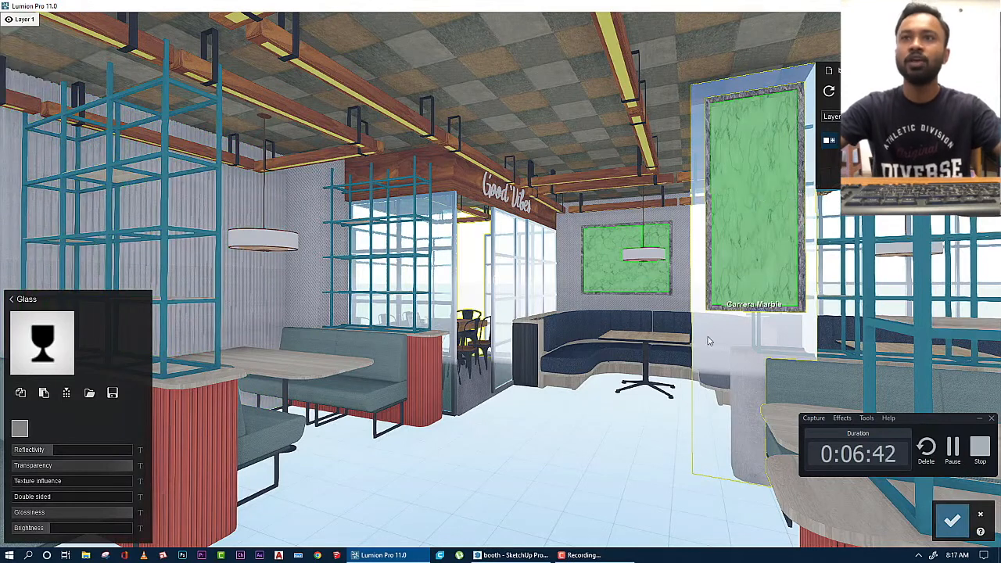
pyautogui.click(13, 299)
pyautogui.click(65, 198)
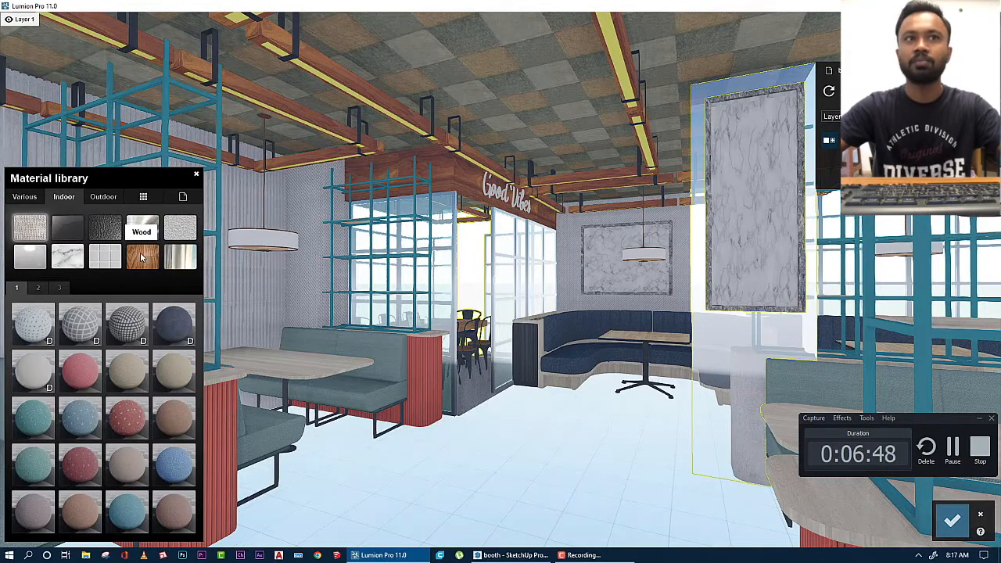
pyautogui.click(103, 201)
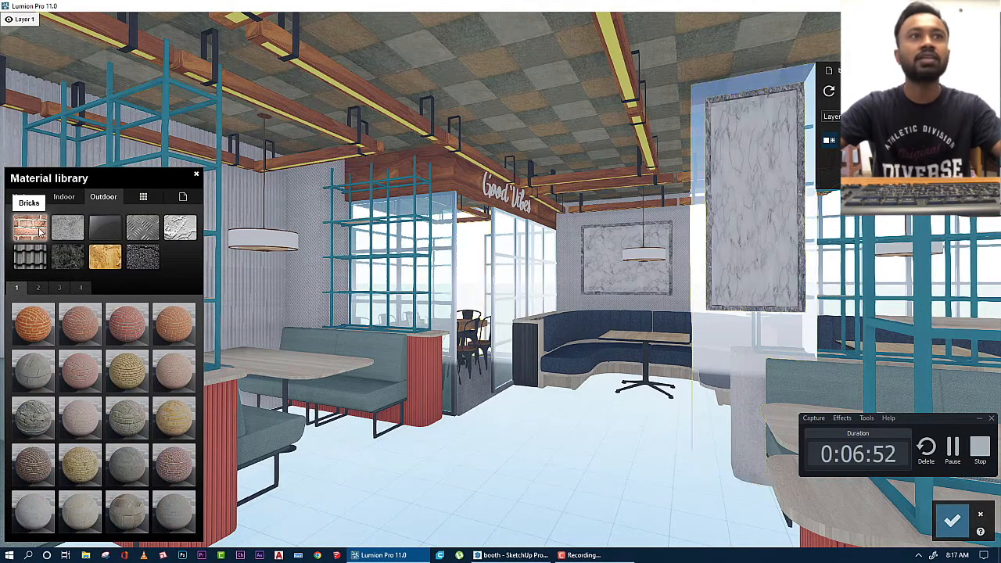
pyautogui.click(133, 330)
pyautogui.click(133, 330)
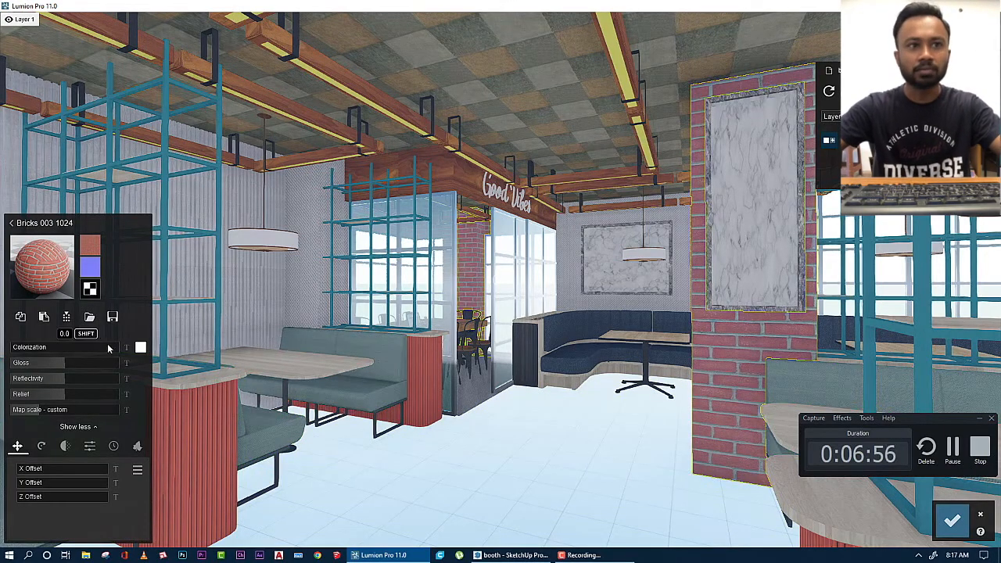
# Tint the column's bricks white by raising the material's colorization, and save the change
pyautogui.click(141, 348)
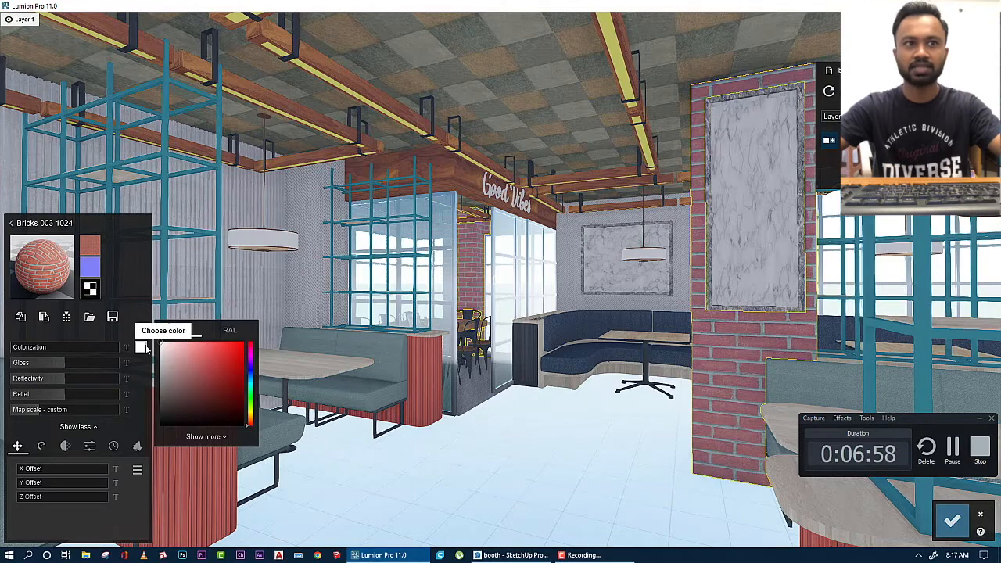
pyautogui.moveTo(72, 352)
pyautogui.mouseDown()
pyautogui.moveTo(125, 349)
pyautogui.moveTo(81, 351)
pyautogui.mouseUp()
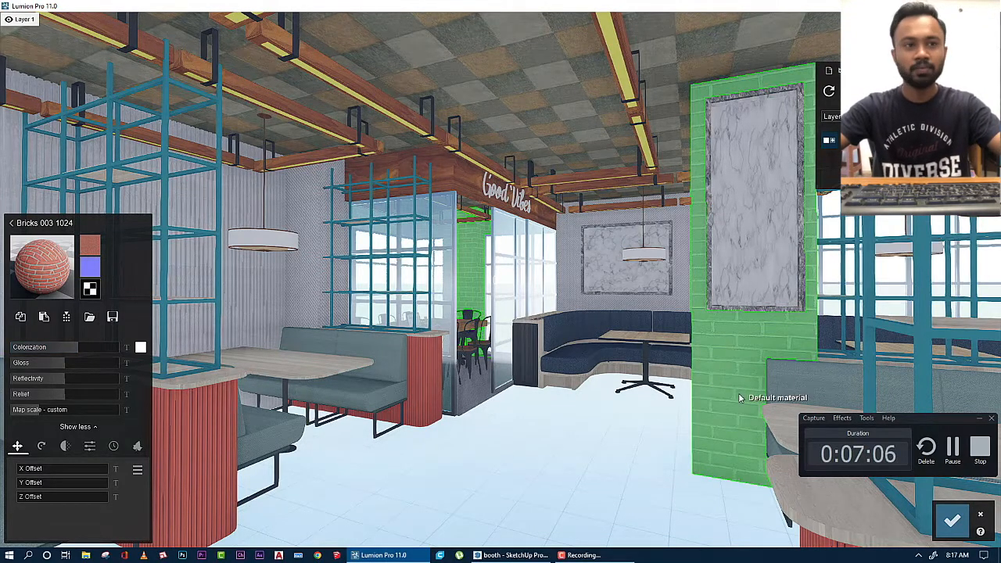
pyautogui.click(952, 520)
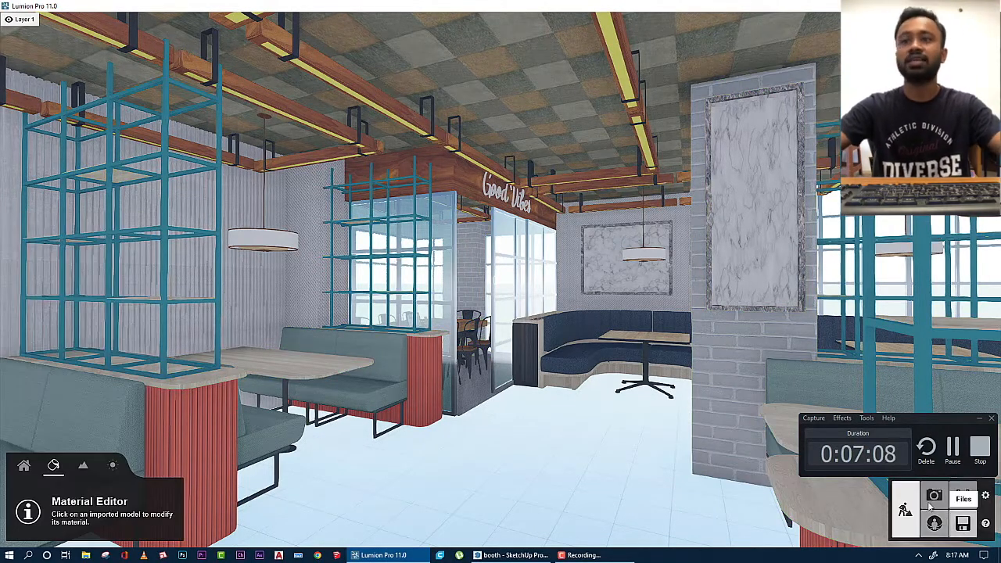
# Increase the column brick material's relief, gloss and reflectivity, save it, and preview the result in Photo mode
pyautogui.click(753, 363)
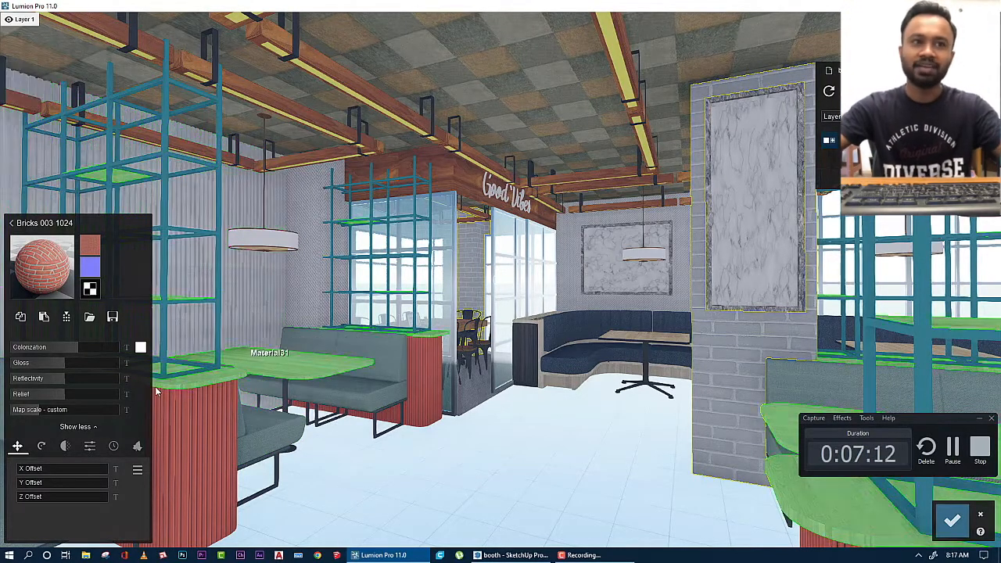
pyautogui.moveTo(67, 396)
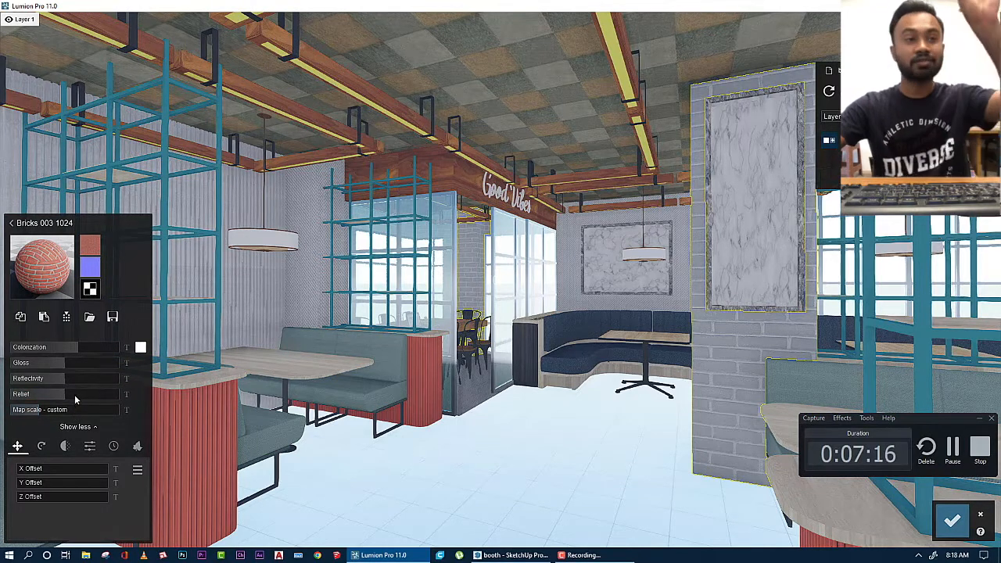
pyautogui.moveTo(82, 396); pyautogui.dragTo(72, 365)
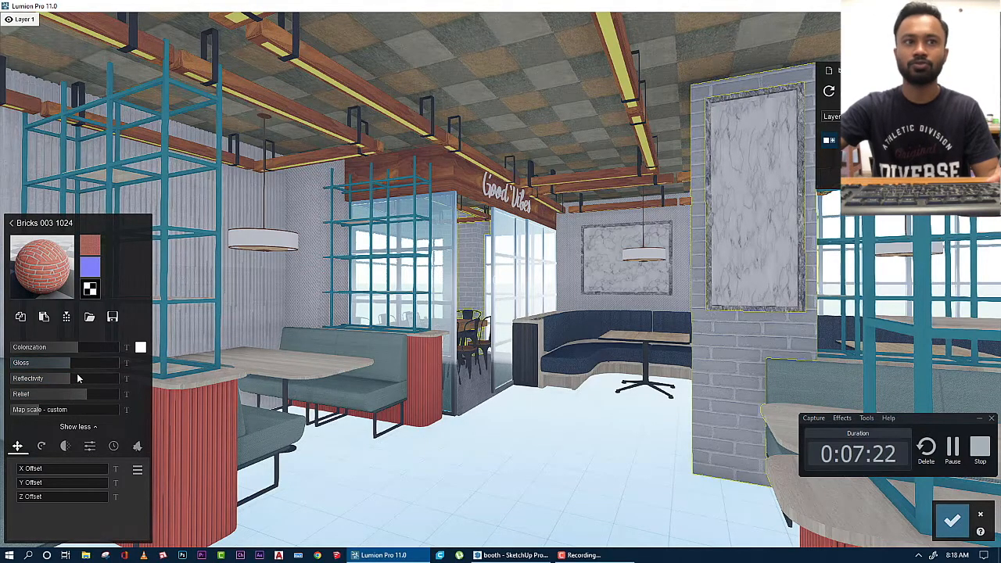
pyautogui.click(77, 381)
pyautogui.click(952, 521)
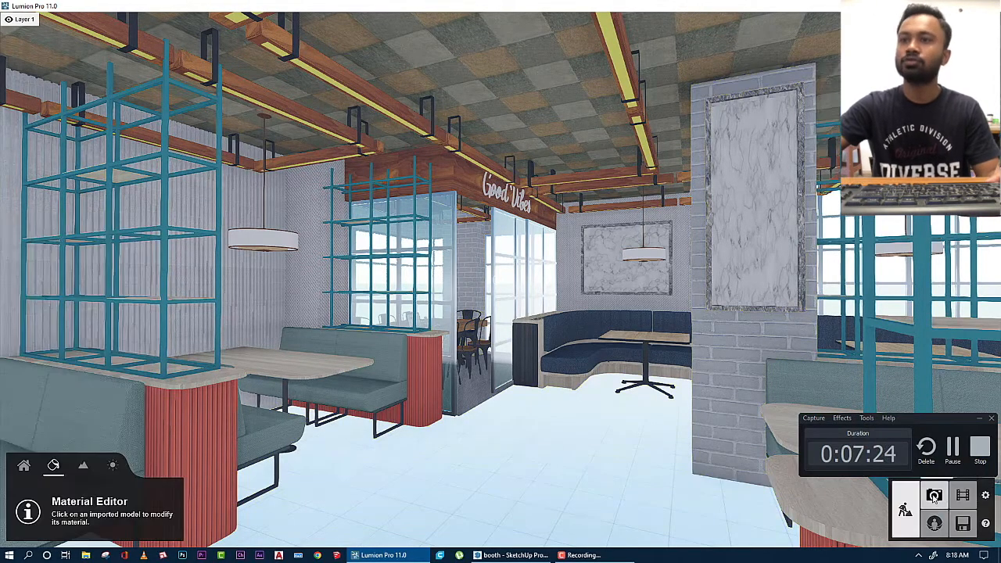
pyautogui.click(934, 495)
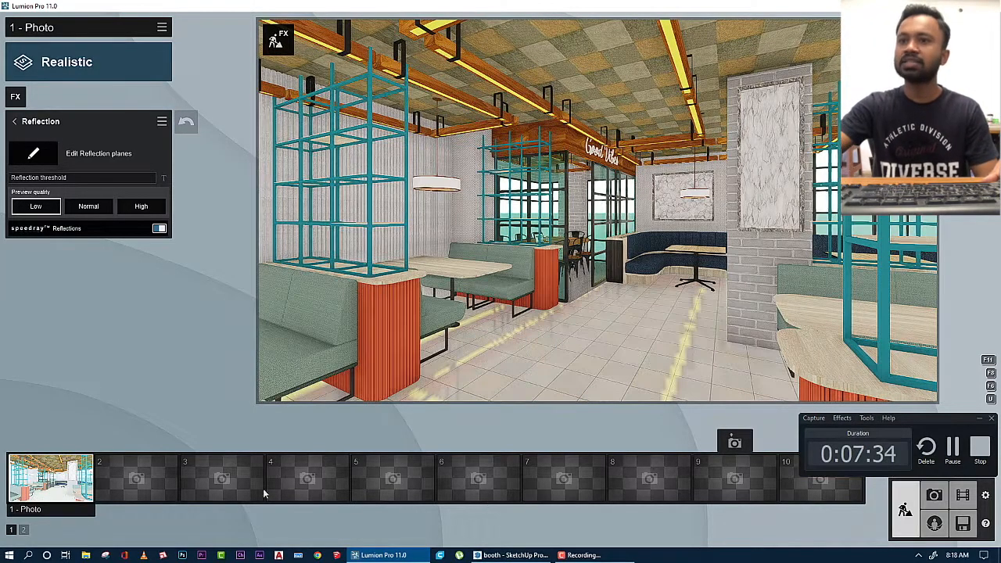
# Return to Build mode, try placing square area lights on the café ceiling, and delete them
pyautogui.click(28, 470)
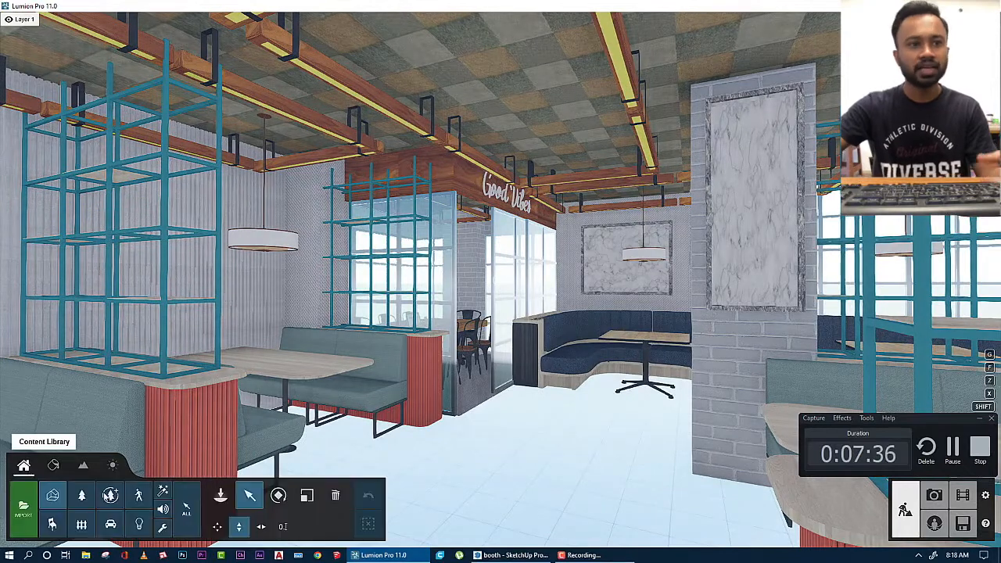
pyautogui.click(141, 525)
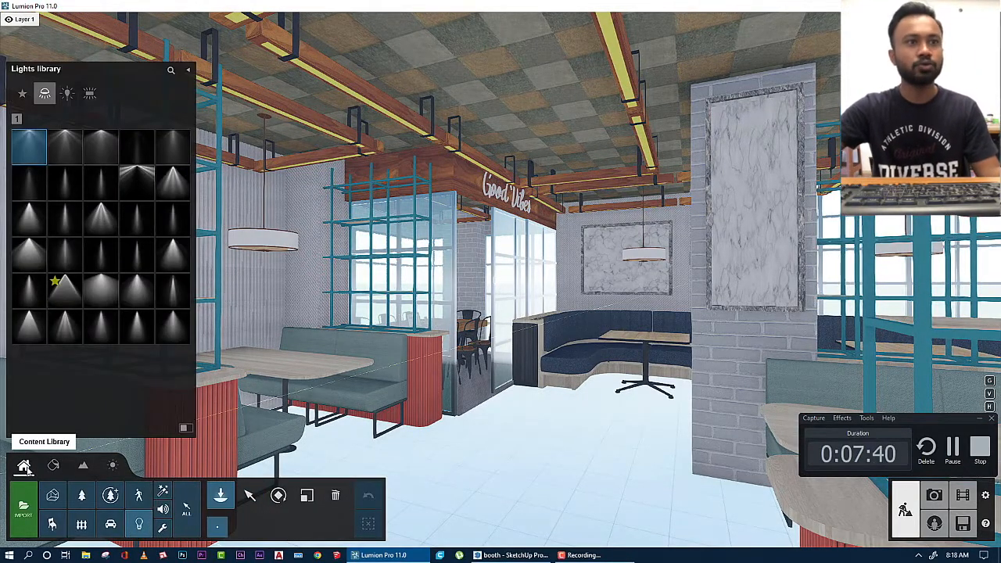
pyautogui.click(89, 93)
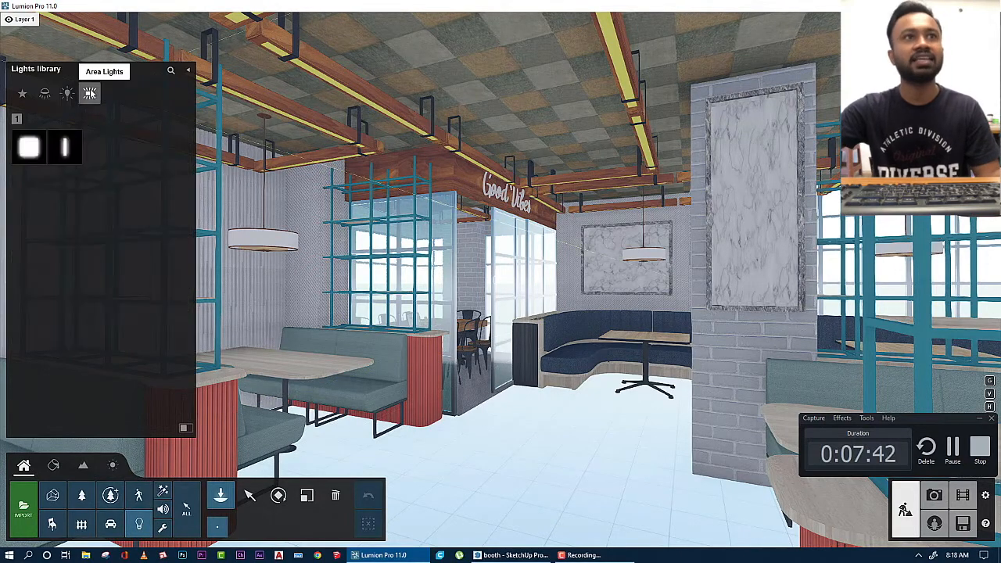
pyautogui.click(29, 148)
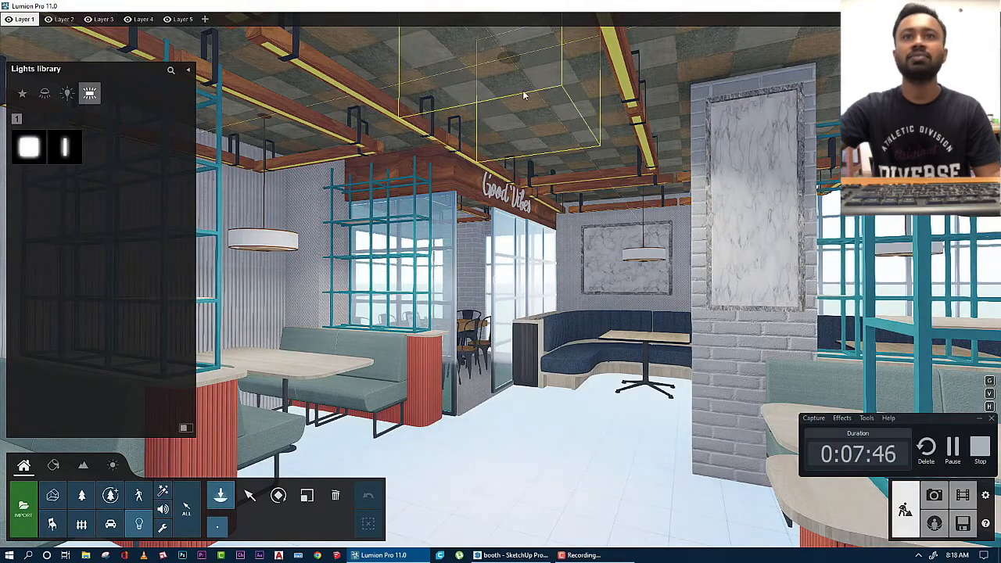
pyautogui.click(557, 137)
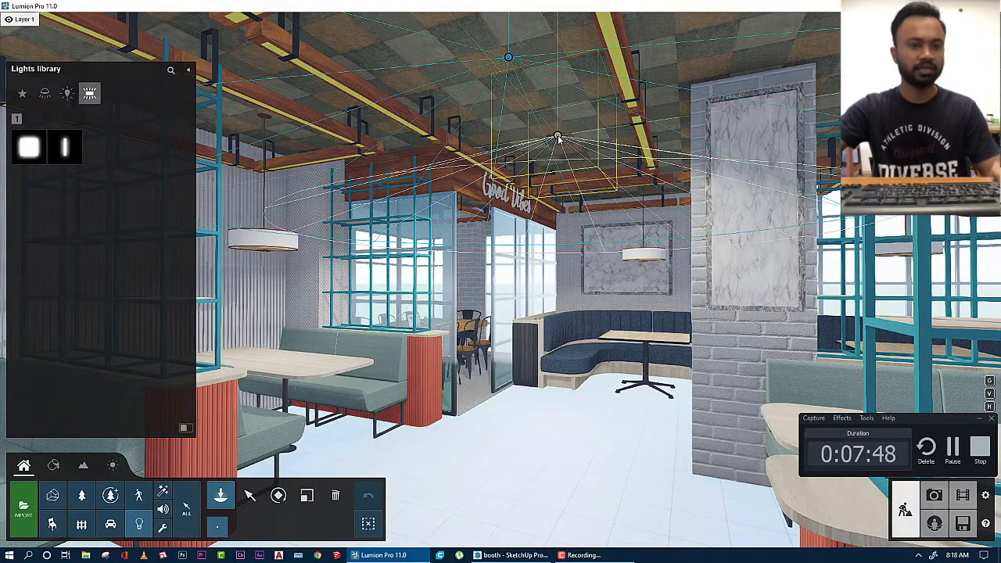
pyautogui.click(335, 495)
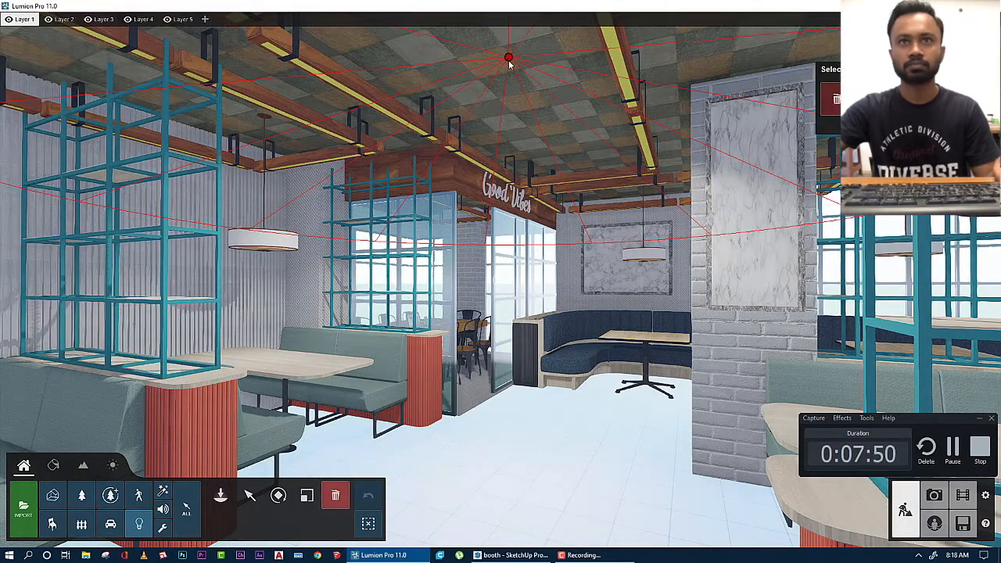
pyautogui.click(509, 60)
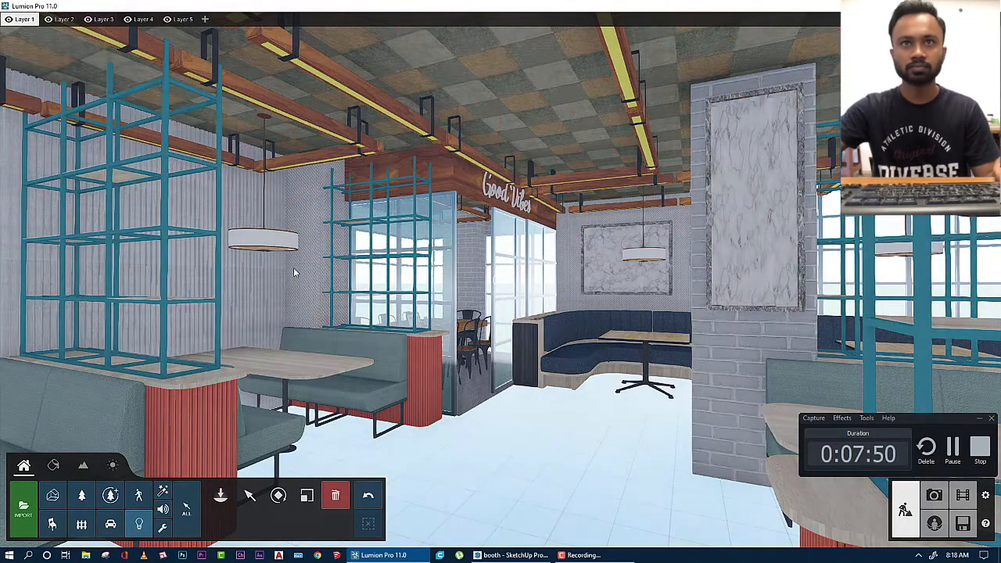
# Place three square area lights, two on the central ceiling and one near the corrugated wall, and preview them in Photo mode
pyautogui.click(140, 524)
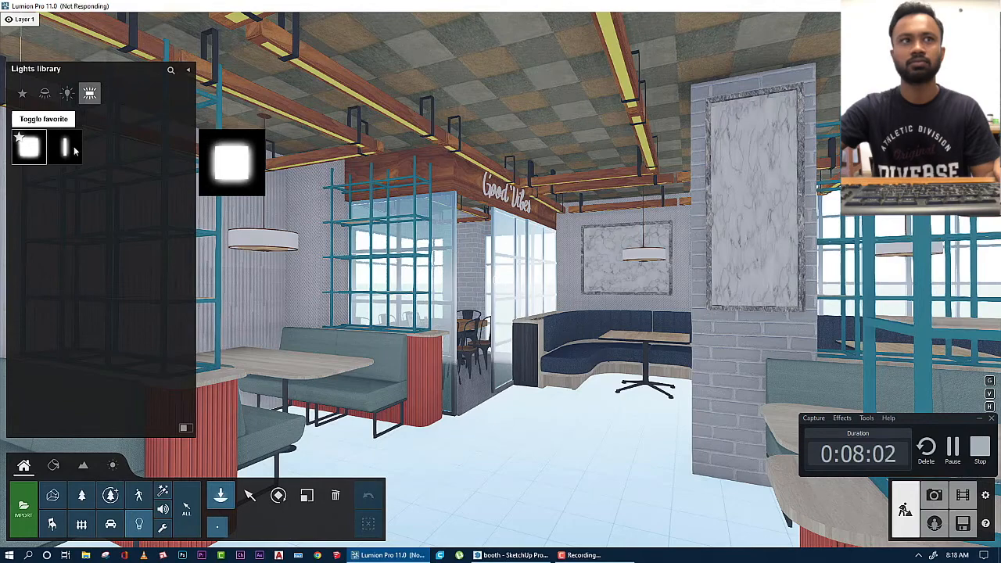
pyautogui.click(29, 147)
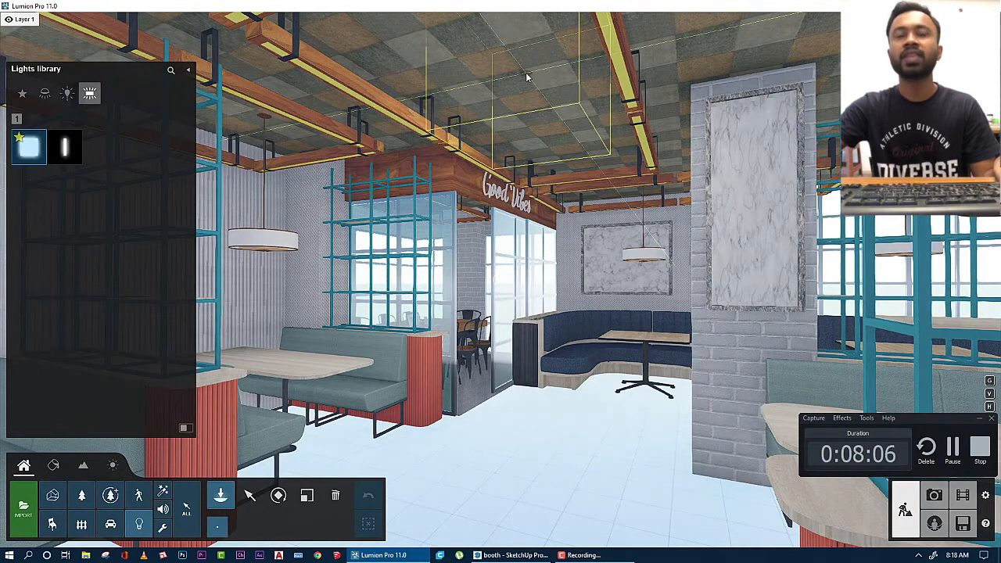
pyautogui.click(504, 79)
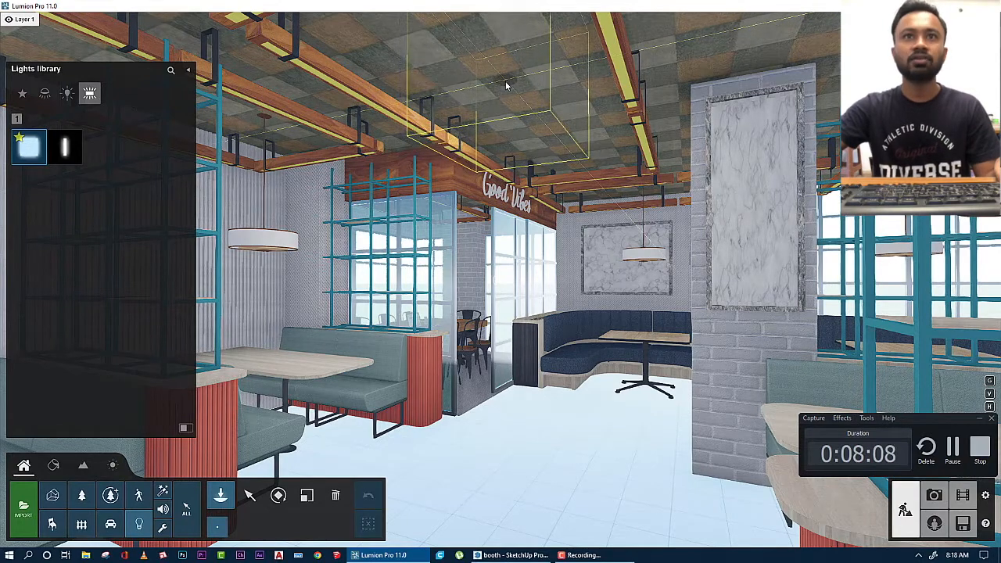
pyautogui.click(557, 147)
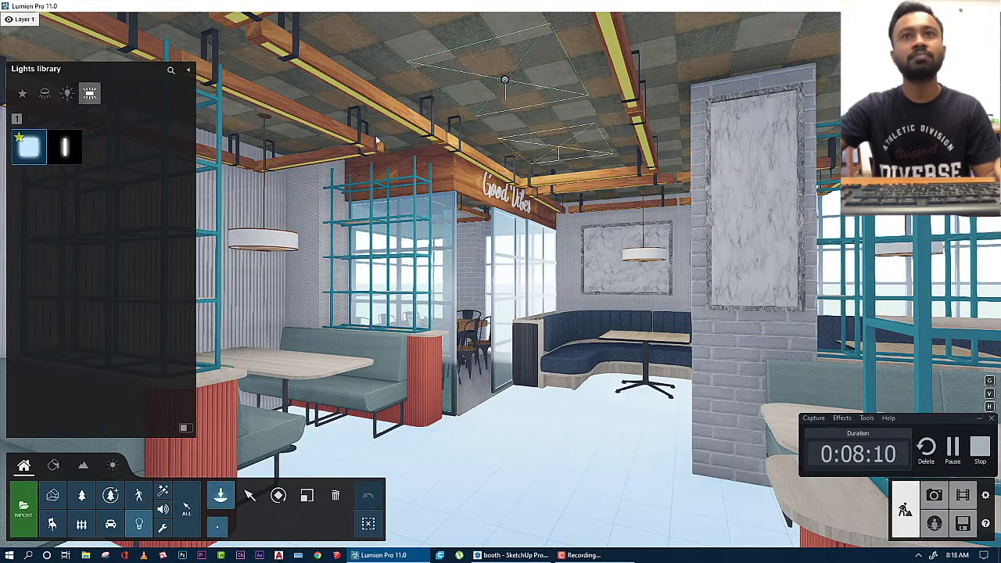
pyautogui.click(239, 115)
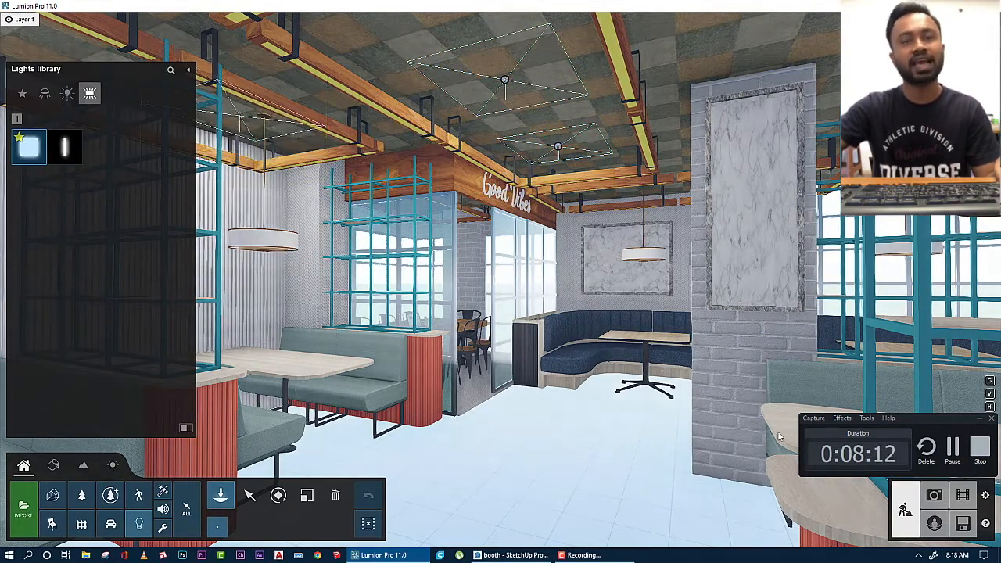
pyautogui.click(931, 491)
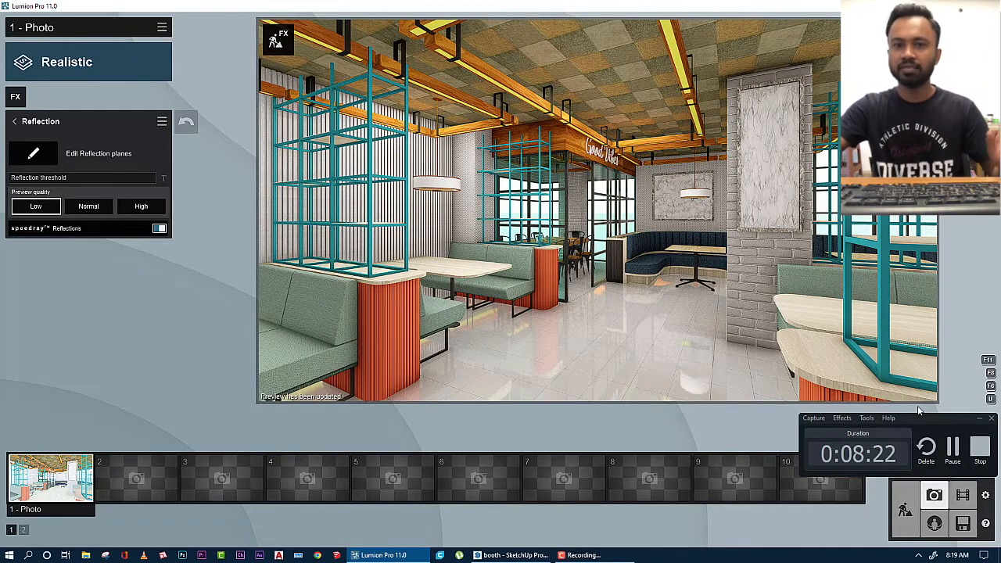
# Return to Build mode, apply the Carpet 002 2048 fabric to the green booth upholstery, and save the change
pyautogui.click(905, 509)
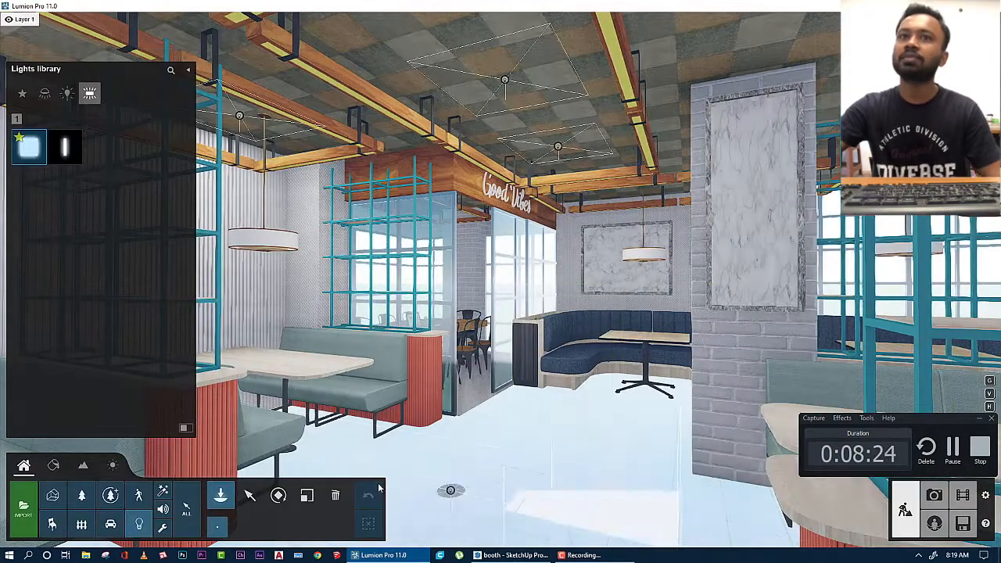
pyautogui.click(53, 466)
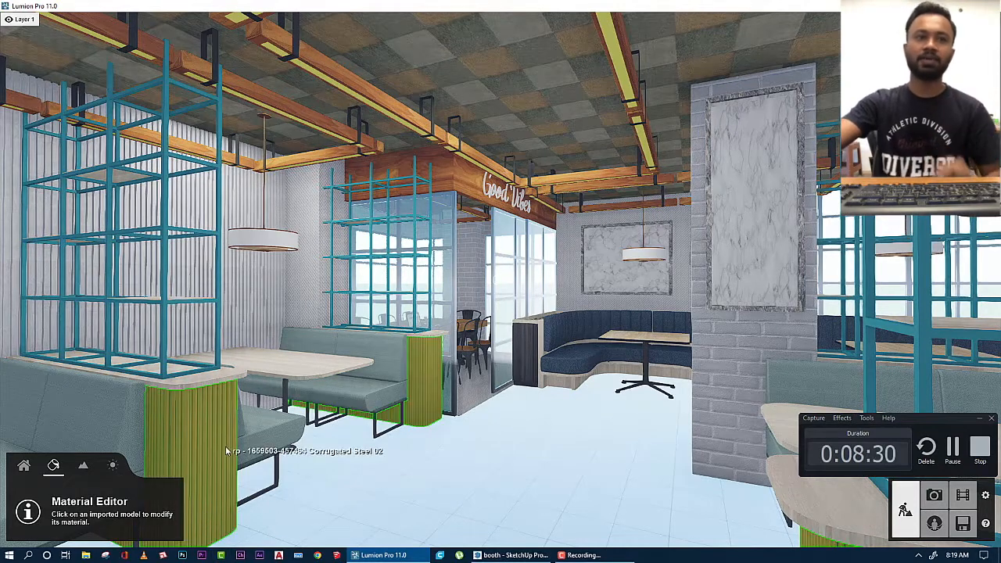
pyautogui.click(344, 400)
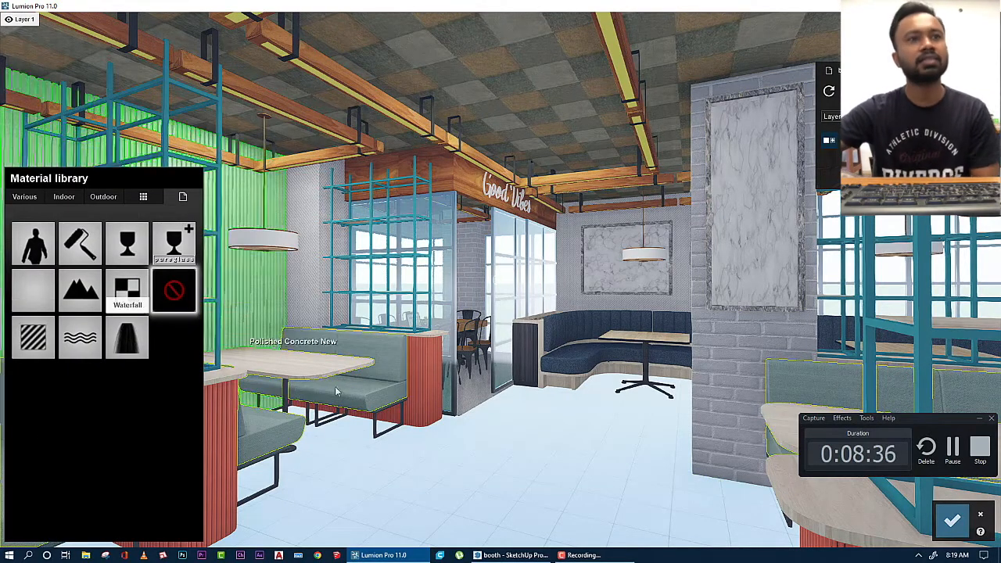
pyautogui.click(73, 199)
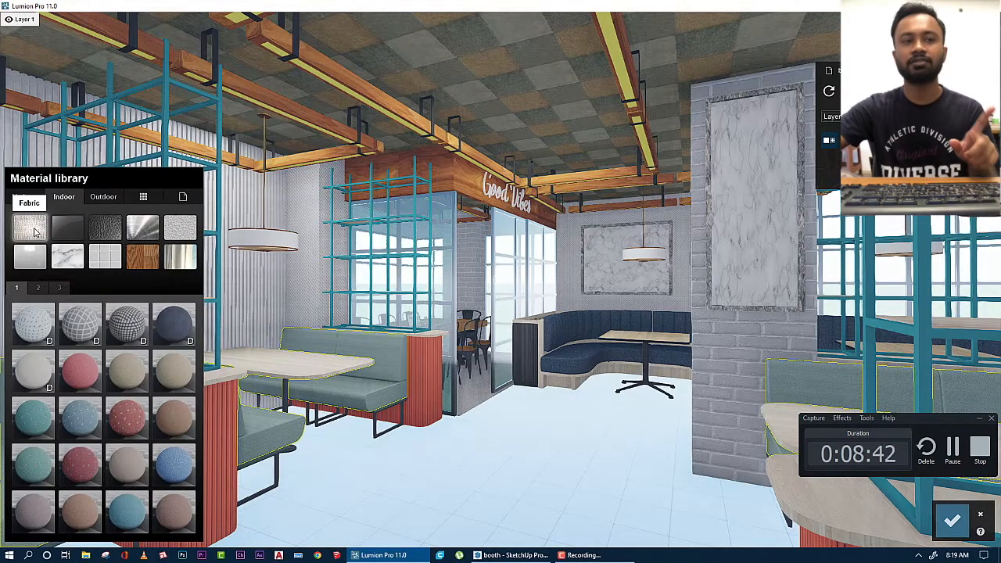
pyautogui.click(173, 323)
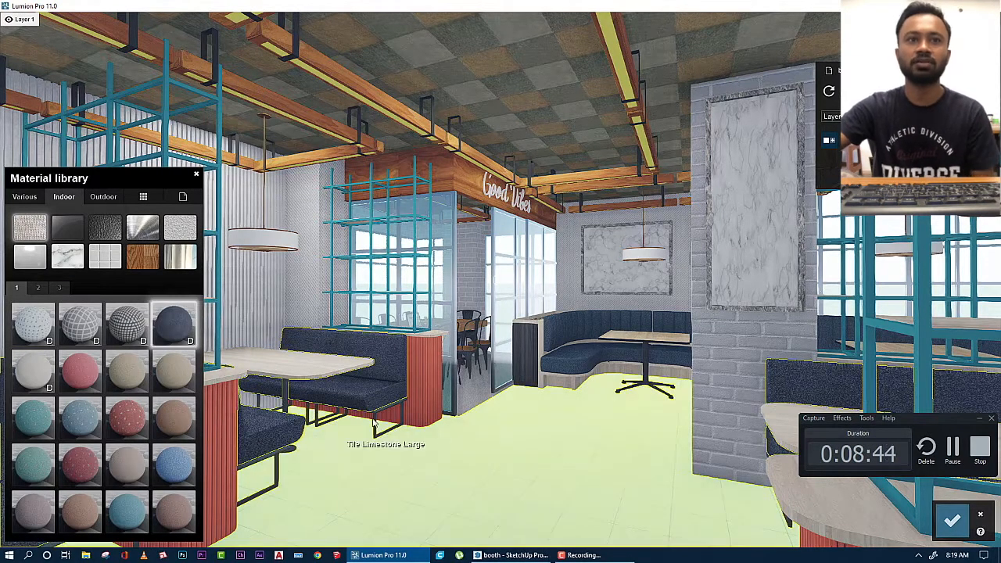
pyautogui.click(75, 335)
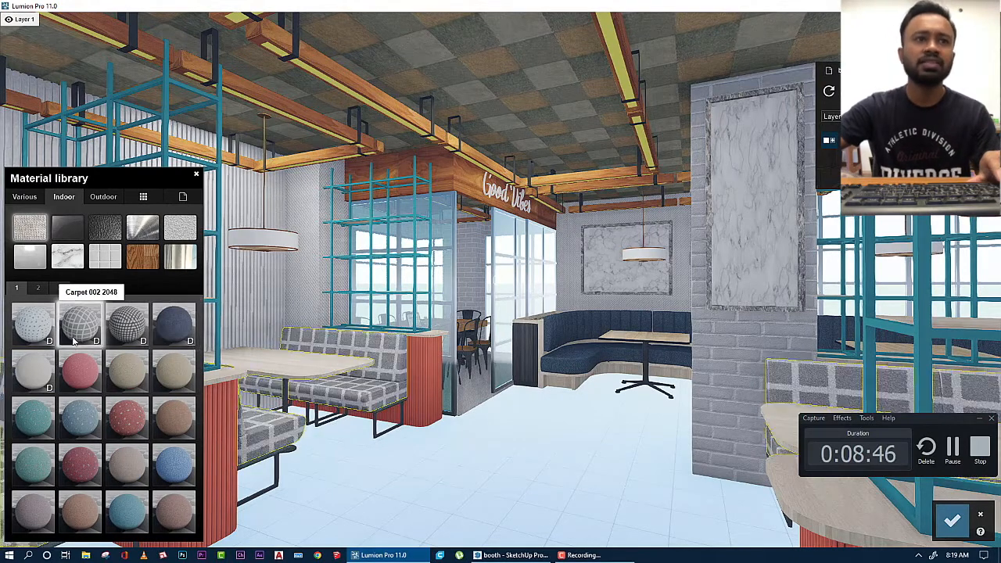
pyautogui.click(962, 526)
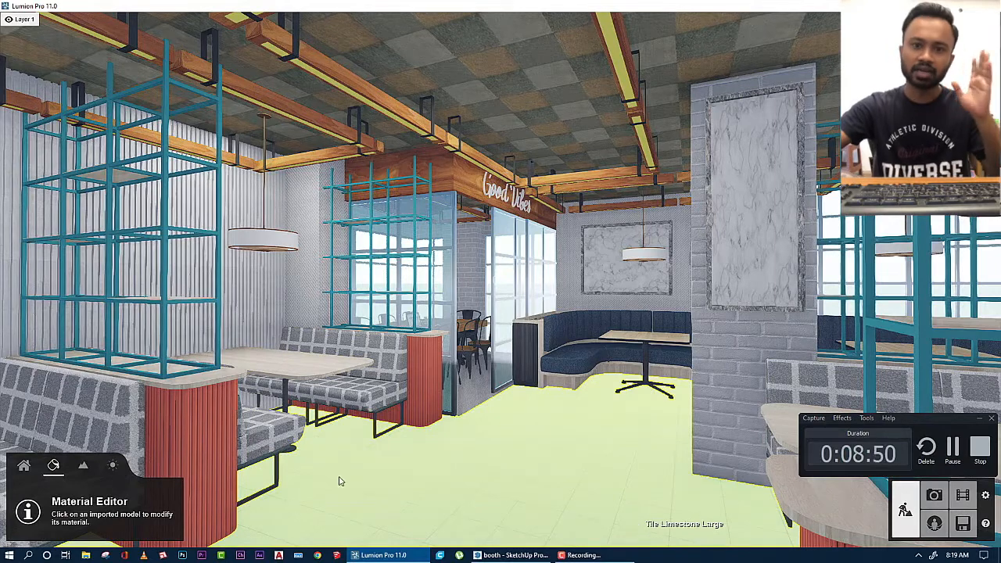
pyautogui.click(24, 466)
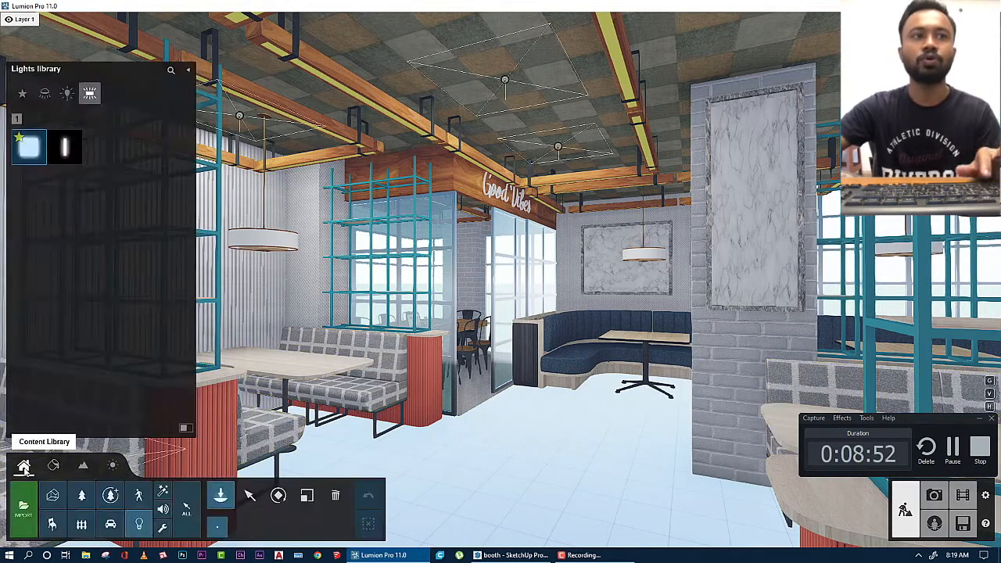
pyautogui.click(53, 465)
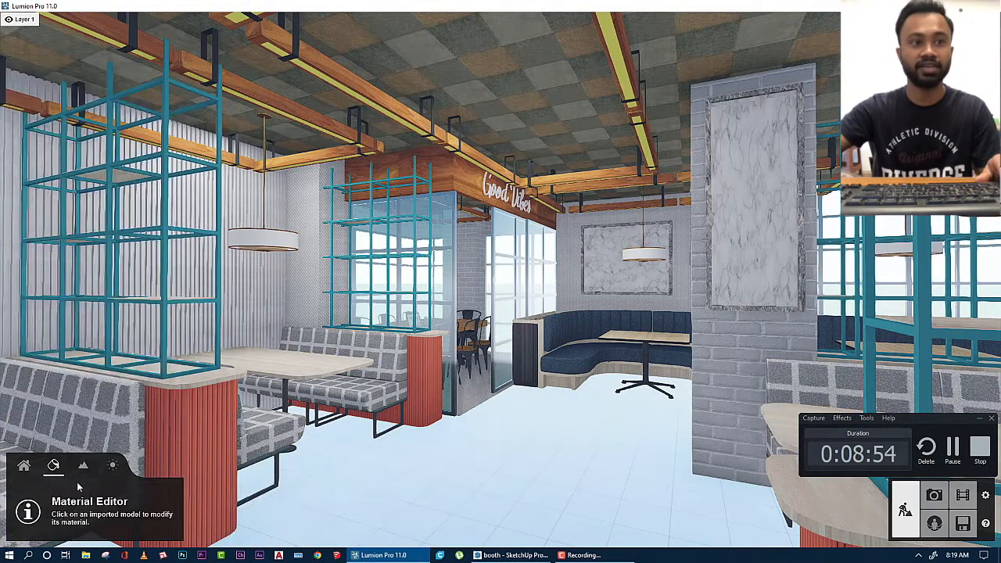
pyautogui.click(254, 462)
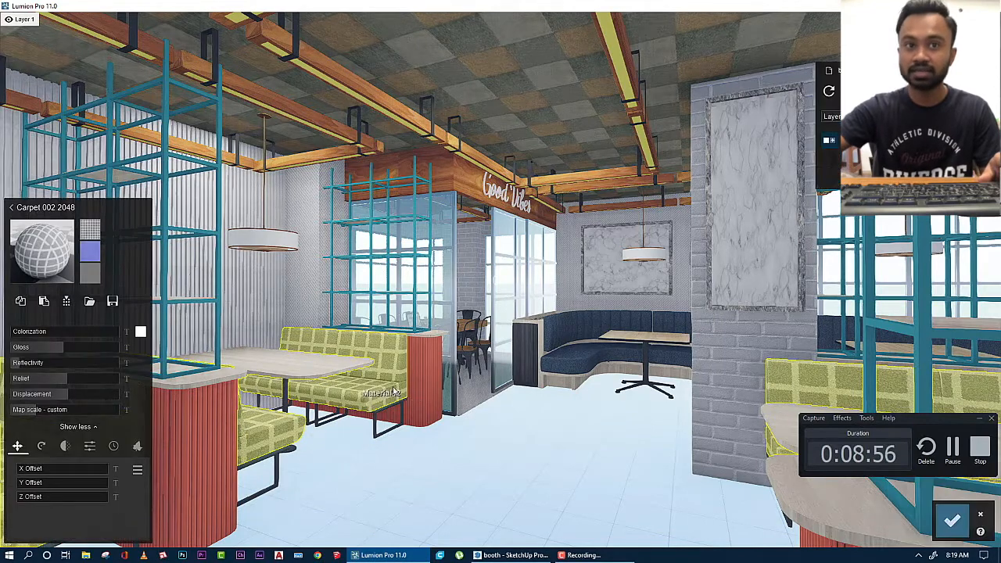
pyautogui.click(92, 239)
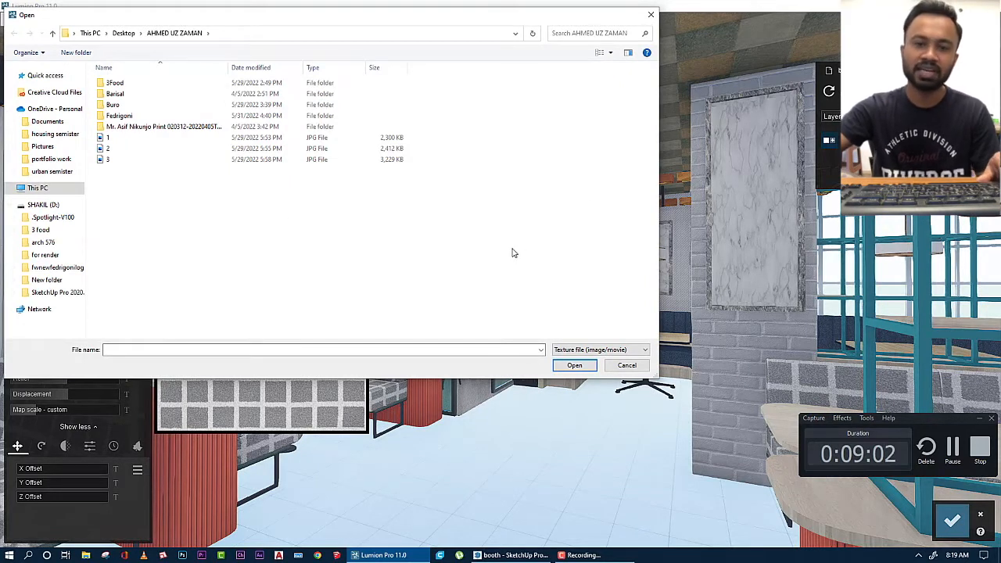
pyautogui.click(156, 349)
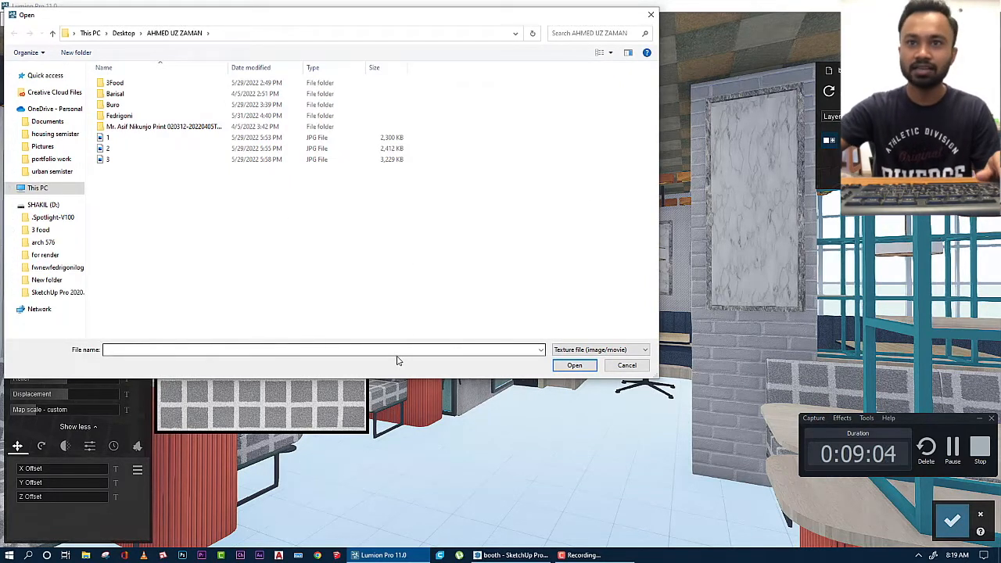
pyautogui.click(631, 365)
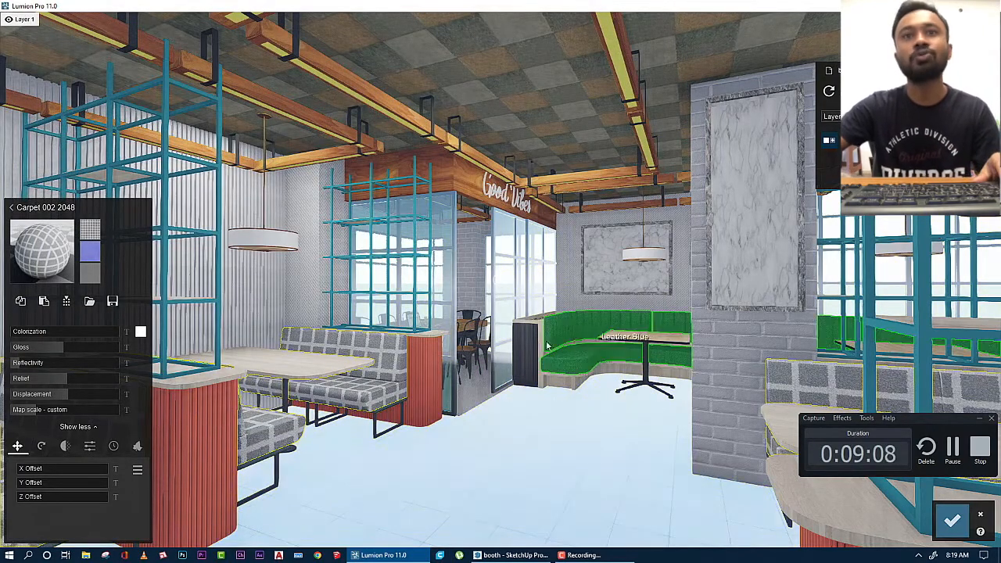
# Replace the partition and window glass with a clear pureglass material from the indoor glass collection, and save the change
pyautogui.click(510, 336)
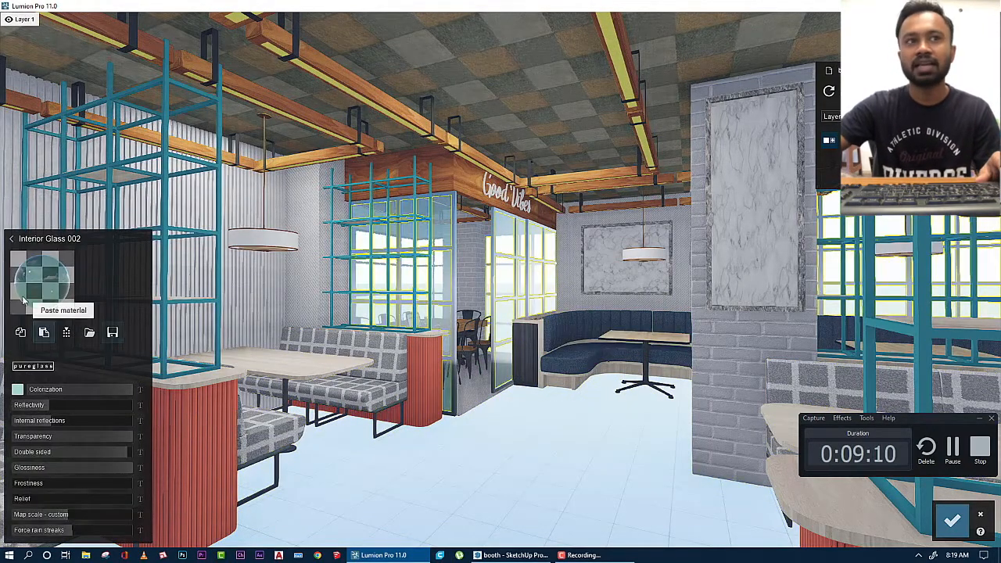
pyautogui.click(90, 288)
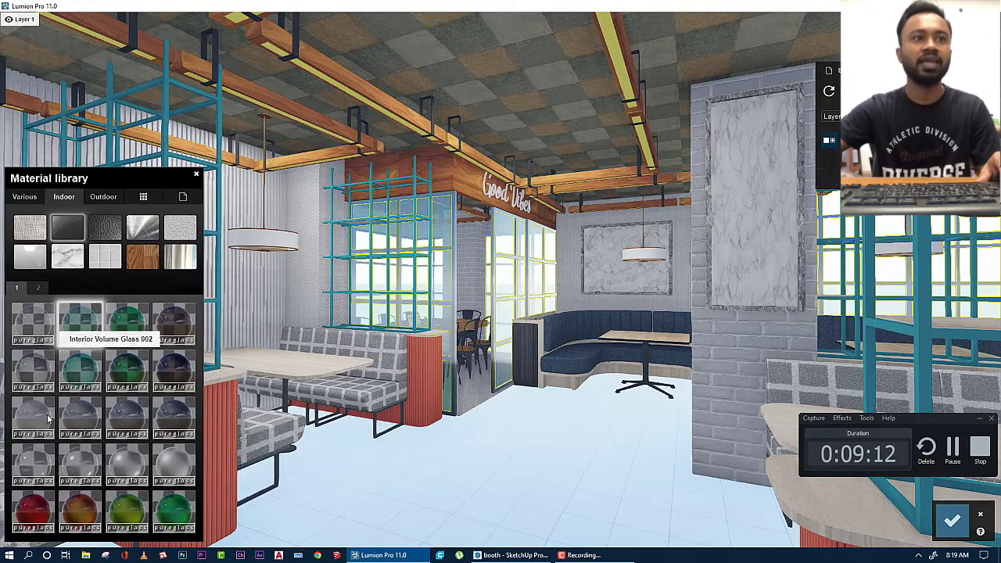
pyautogui.click(41, 470)
pyautogui.click(953, 519)
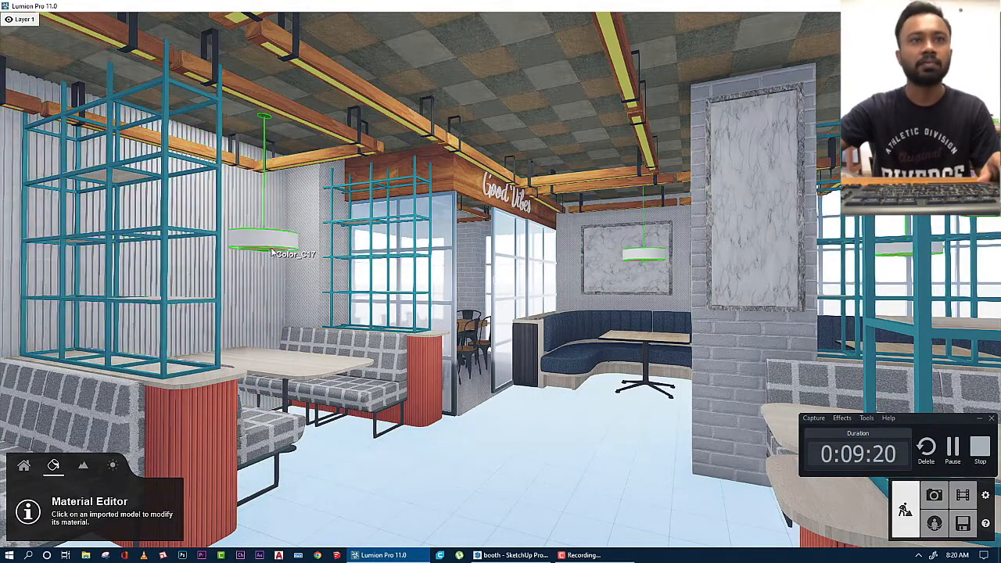
# Give the Good Vibes sign lettering a Standard material and raise its Emissive value to make it glow
pyautogui.moveTo(336, 302); pyautogui.dragTo(290, 301, button='right')
pyautogui.press('w')
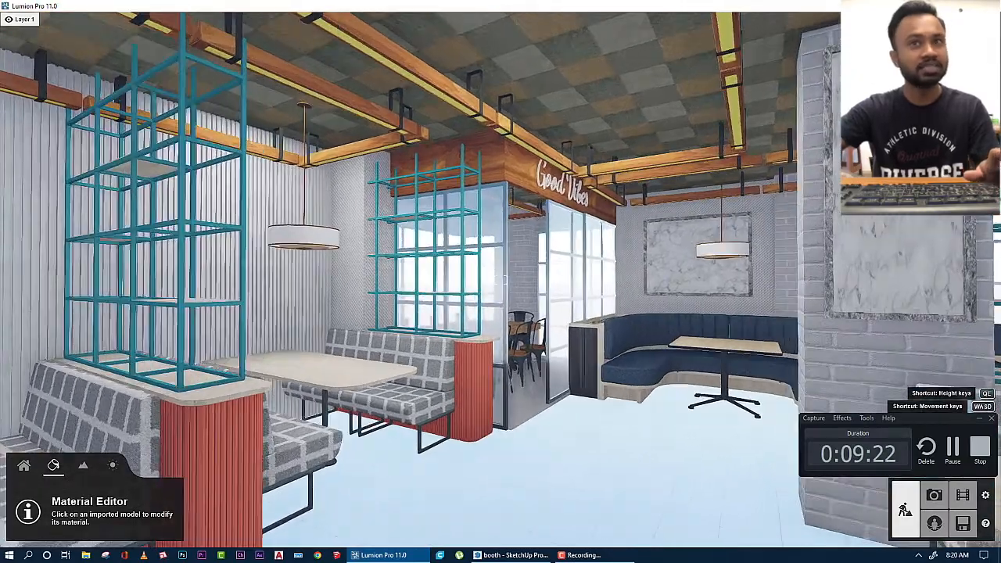
pyautogui.press('w')
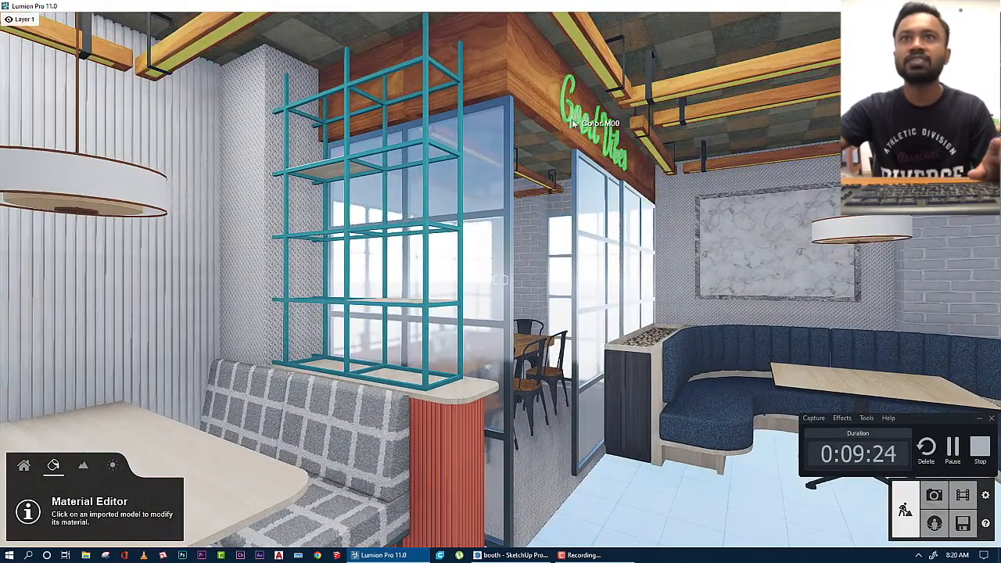
pyautogui.click(572, 123)
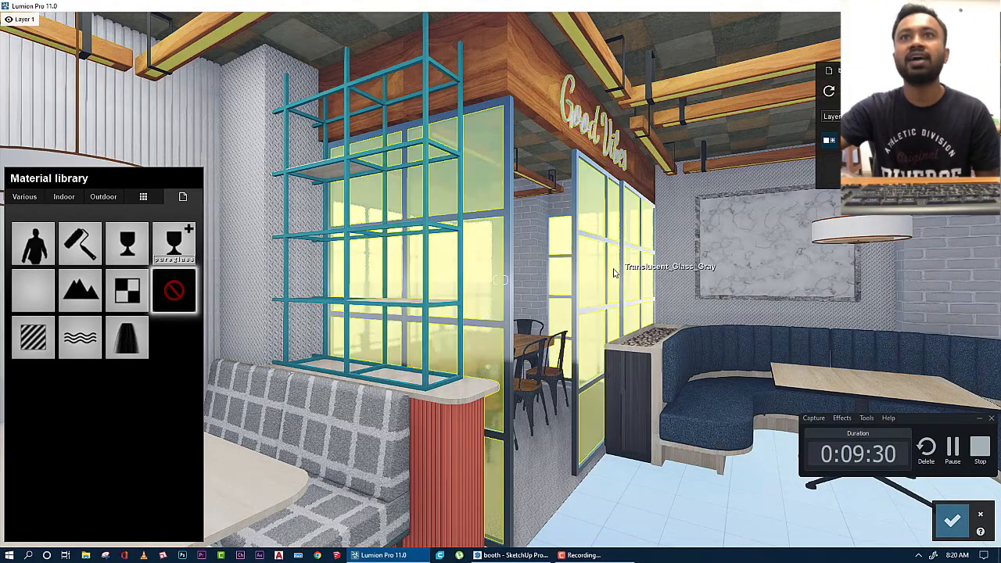
pyautogui.press('d')
pyautogui.moveTo(615, 266); pyautogui.dragTo(614, 265, button='right')
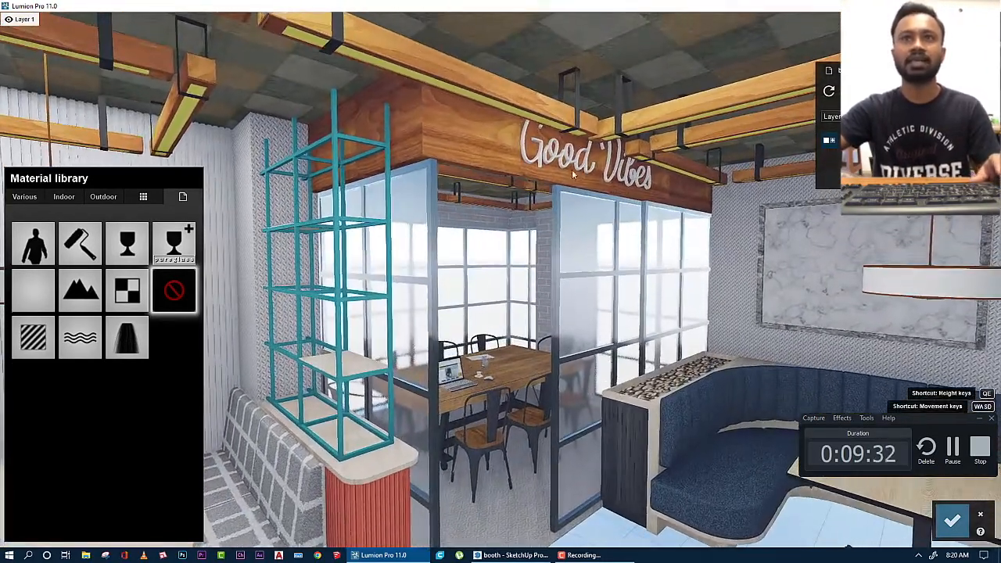
pyautogui.click(37, 354)
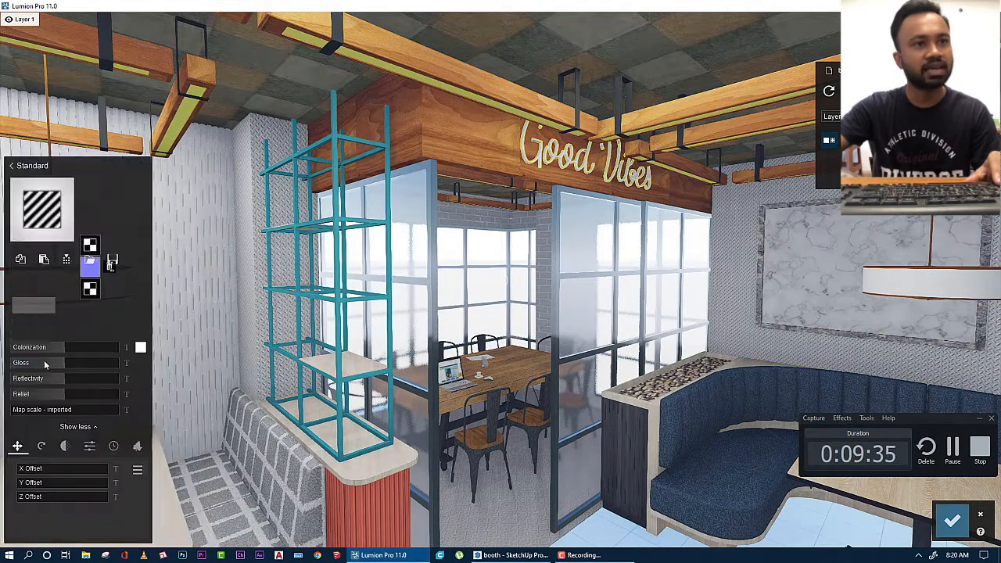
pyautogui.click(90, 447)
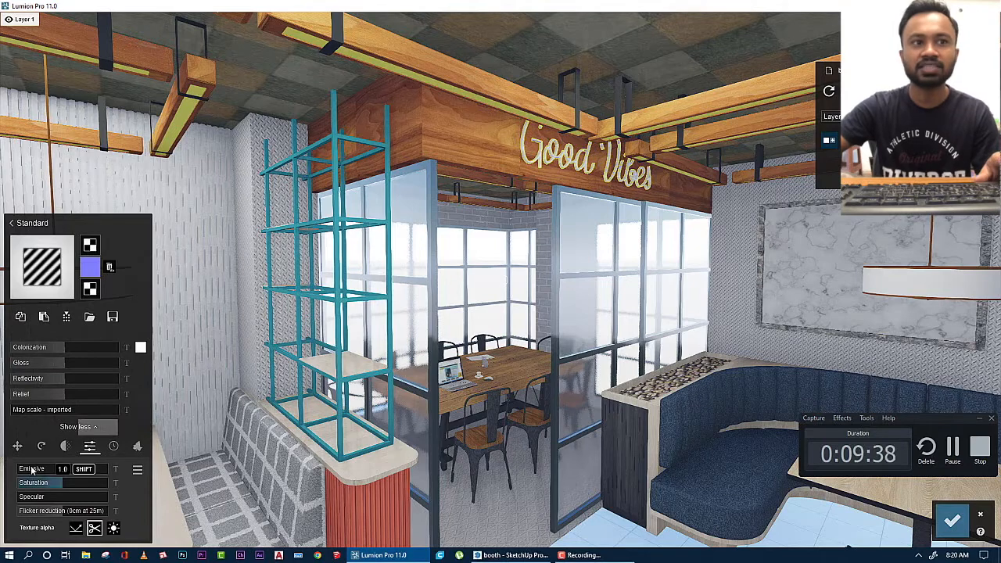
pyautogui.moveTo(33, 472); pyautogui.dragTo(75, 469)
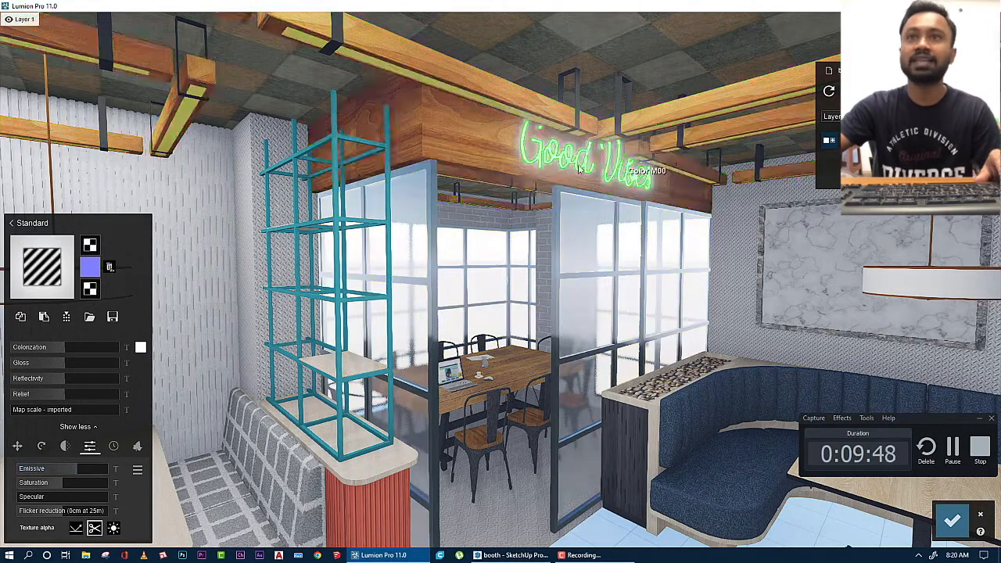
# Tint the glowing Good Vibes lettering pinkish red with stronger colorization, save the change, and preview it in Photo mode
pyautogui.click(140, 347)
pyautogui.moveTo(251, 356); pyautogui.dragTo(250, 352)
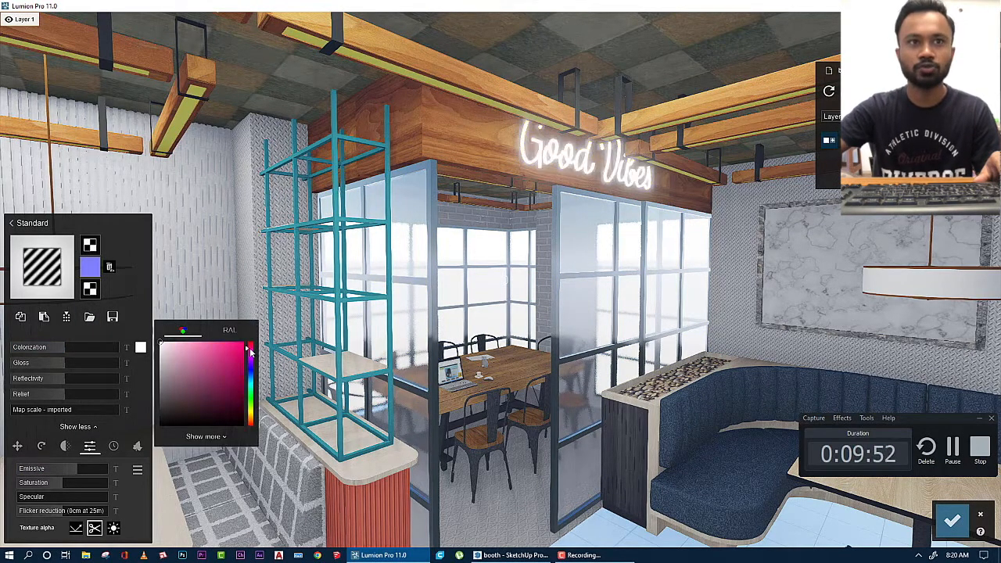
pyautogui.click(223, 356)
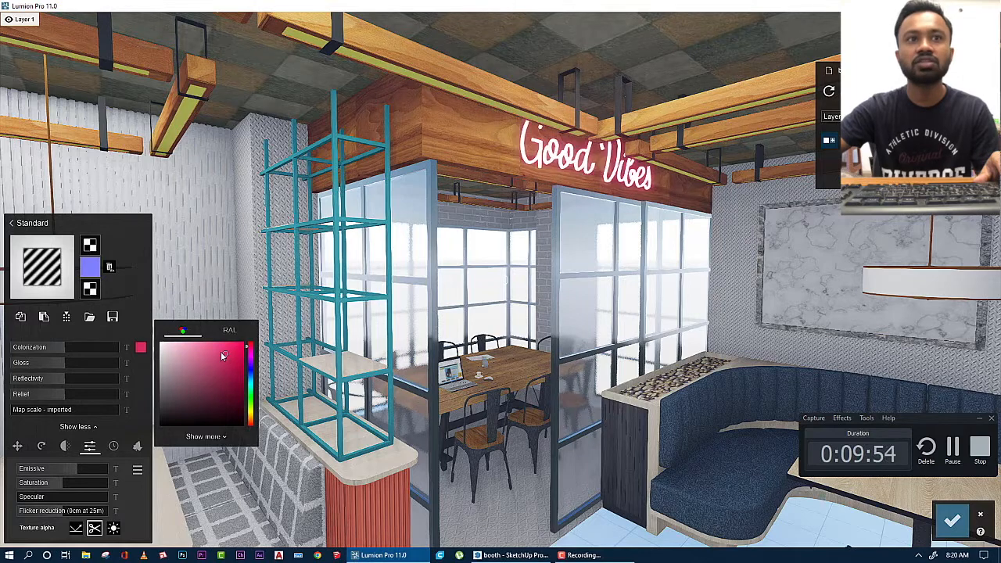
pyautogui.click(96, 347)
pyautogui.click(952, 520)
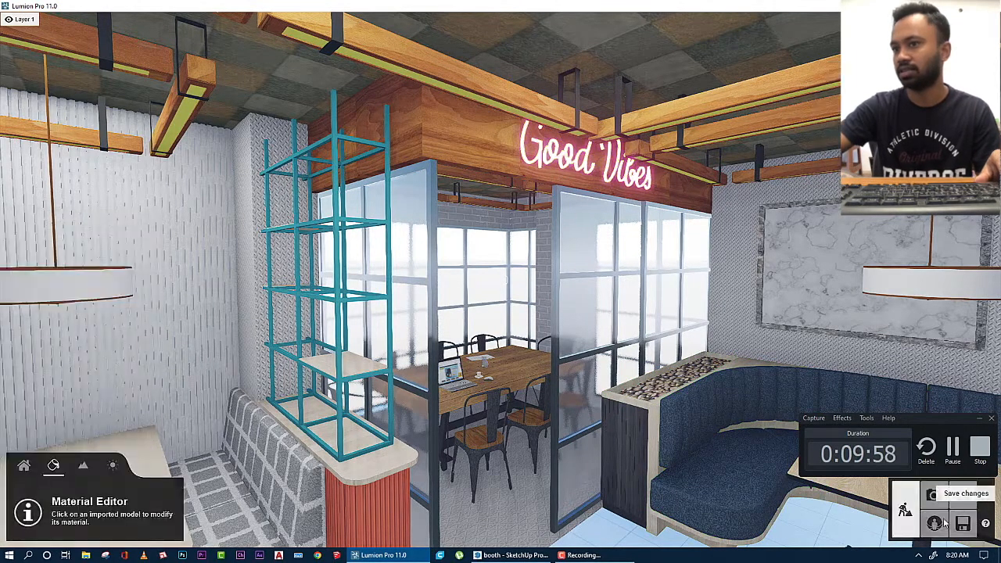
pyautogui.click(934, 495)
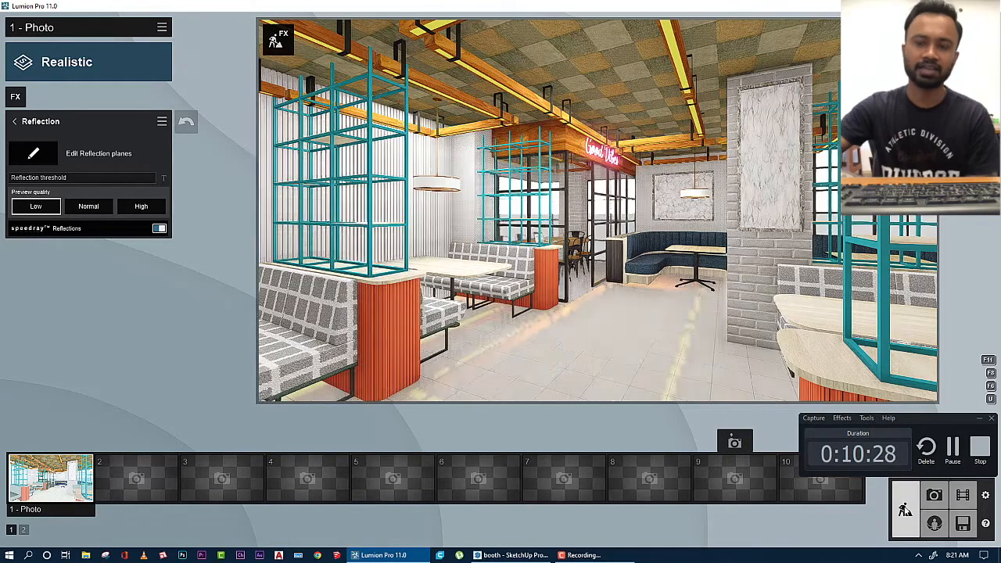
# Return to Build mode, switch to the booth model in SketchUp, and view the café from outside
pyautogui.click(905, 509)
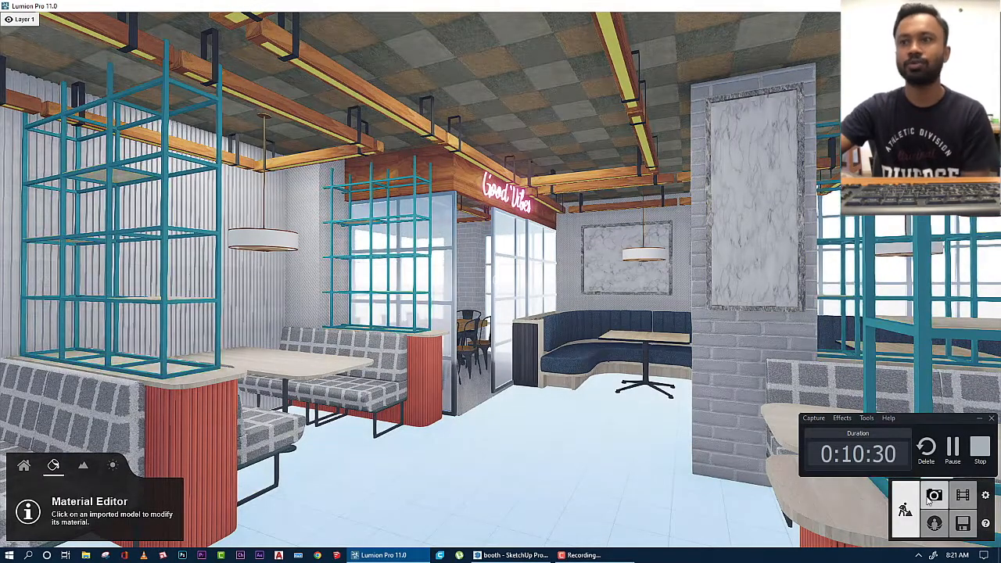
pyautogui.click(513, 556)
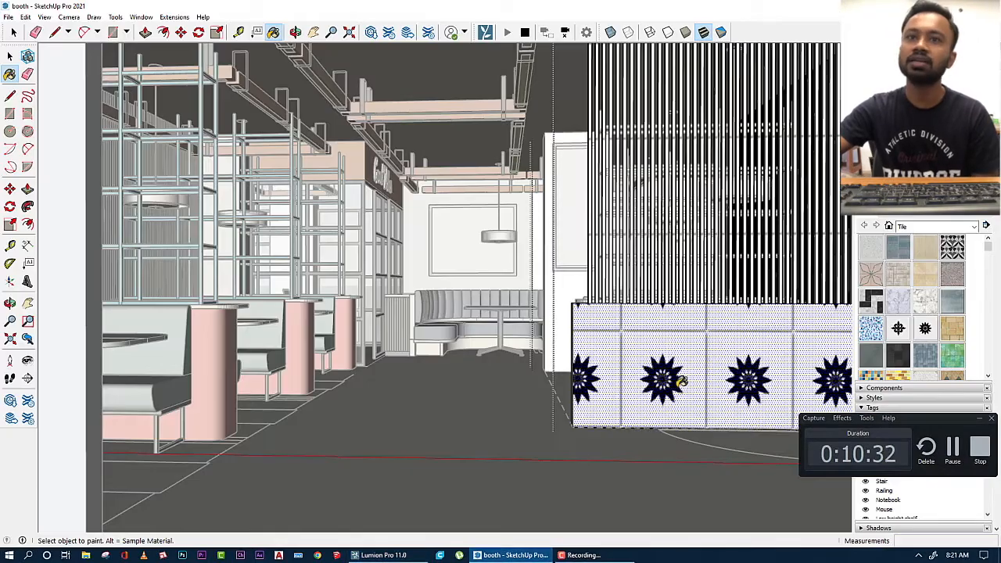
pyautogui.press('space')
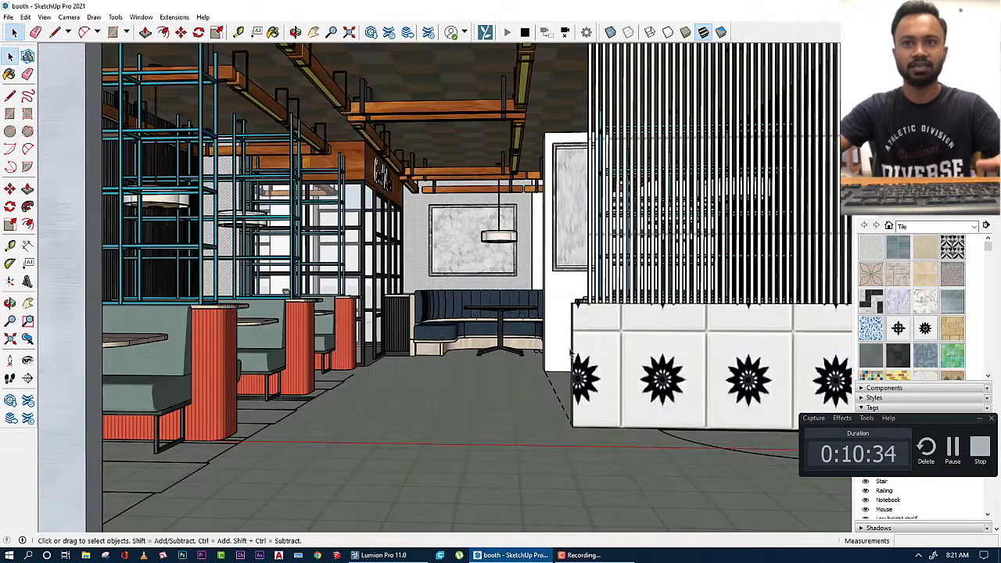
pyautogui.scroll(-6, 543, 266)
pyautogui.moveTo(543, 266); pyautogui.dragTo(599, 431, button='middle')
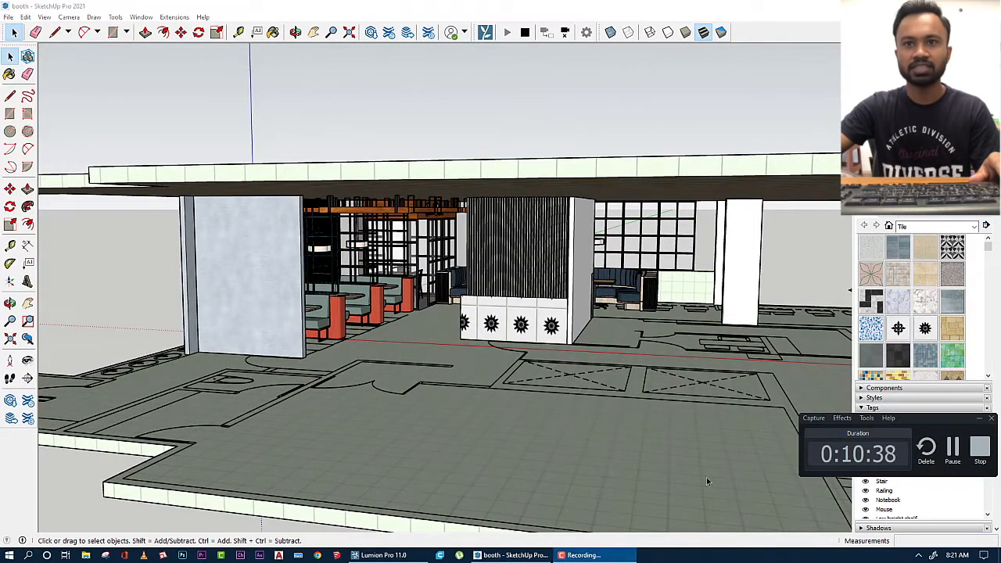
# Switch to Lumion and load the booth project from the Desktop folder 3 food > for render > booth
pyautogui.click(383, 555)
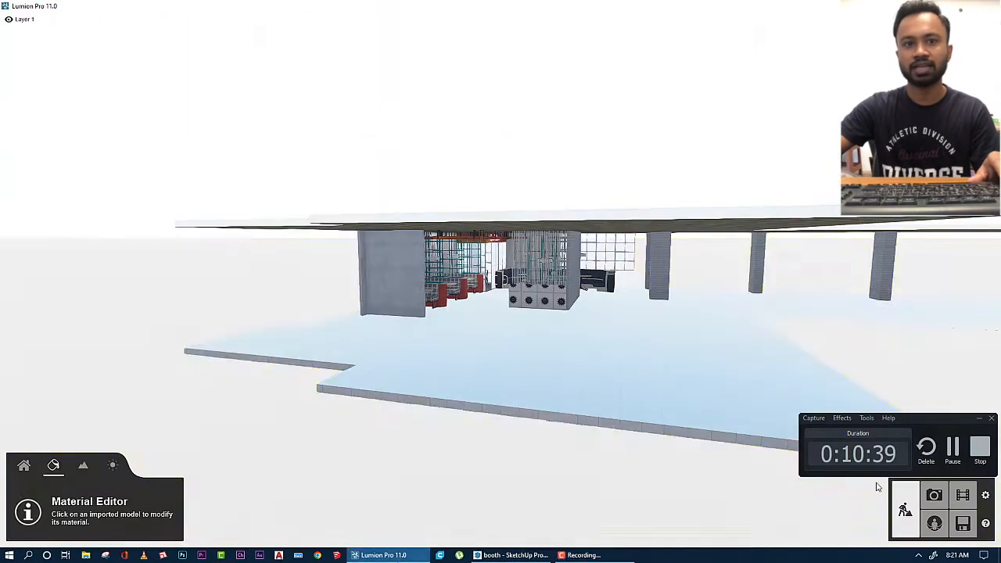
pyautogui.click(963, 523)
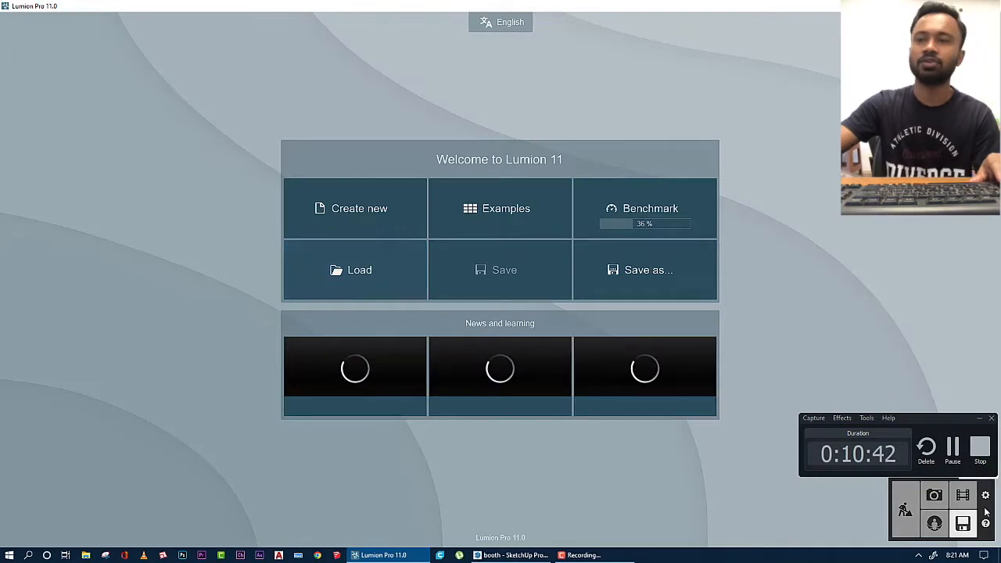
pyautogui.click(384, 272)
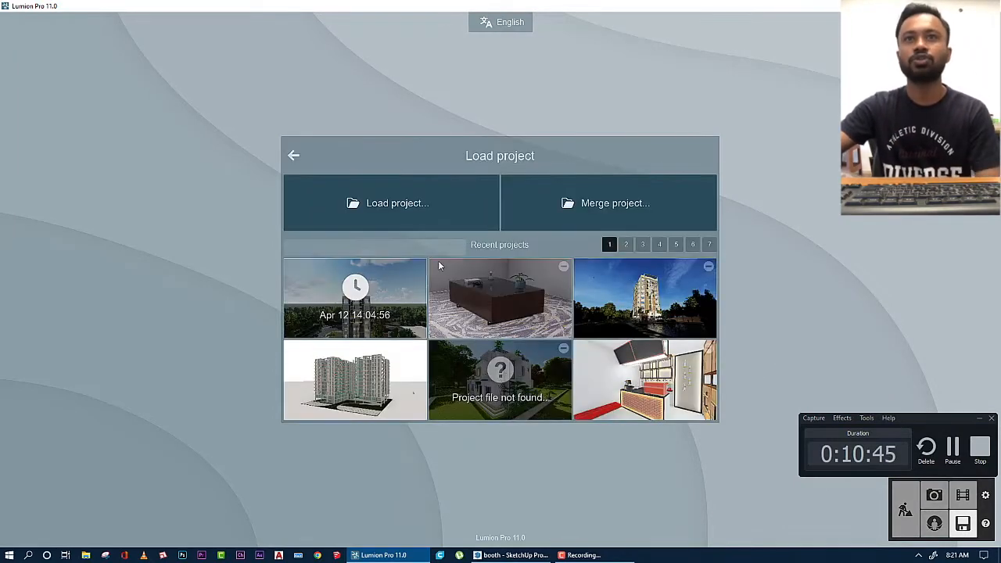
pyautogui.click(376, 213)
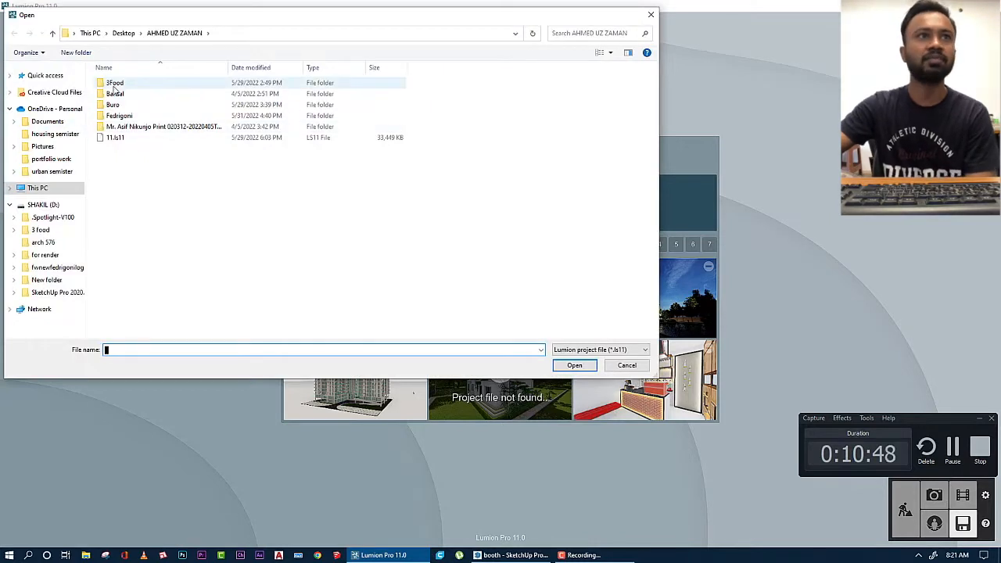
pyautogui.click(130, 38)
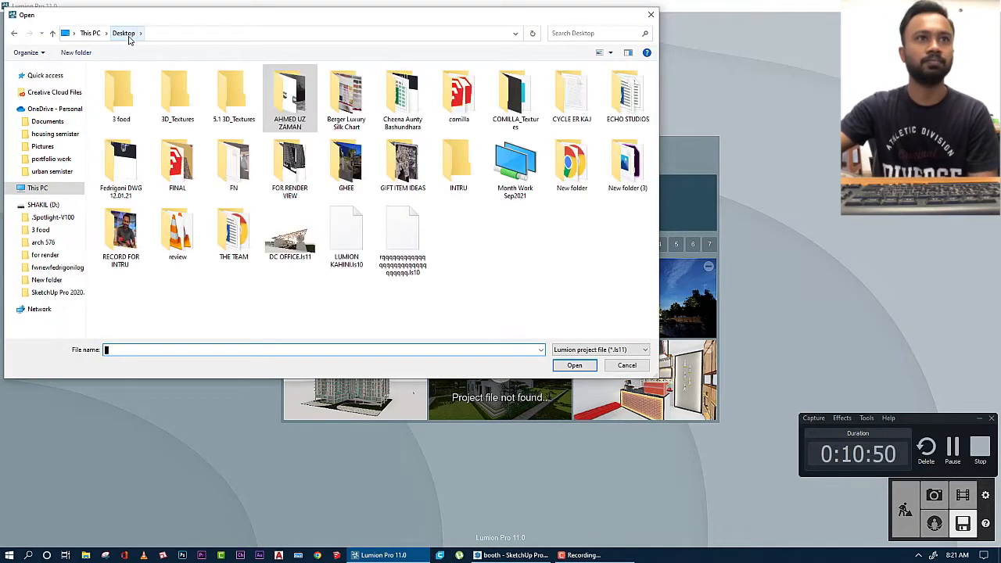
pyautogui.doubleClick(122, 86)
pyautogui.doubleClick(121, 84)
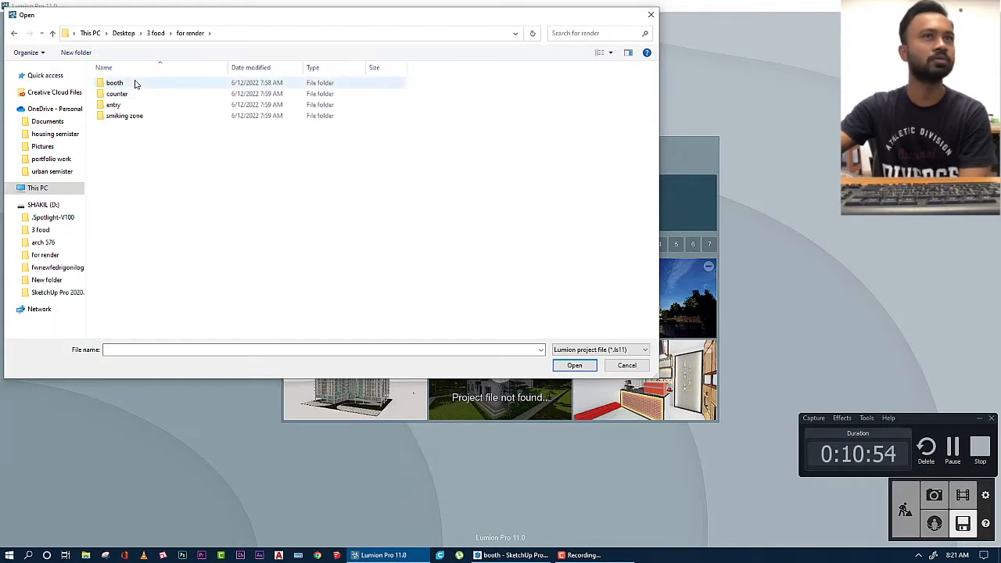
pyautogui.doubleClick(138, 83)
pyautogui.doubleClick(144, 94)
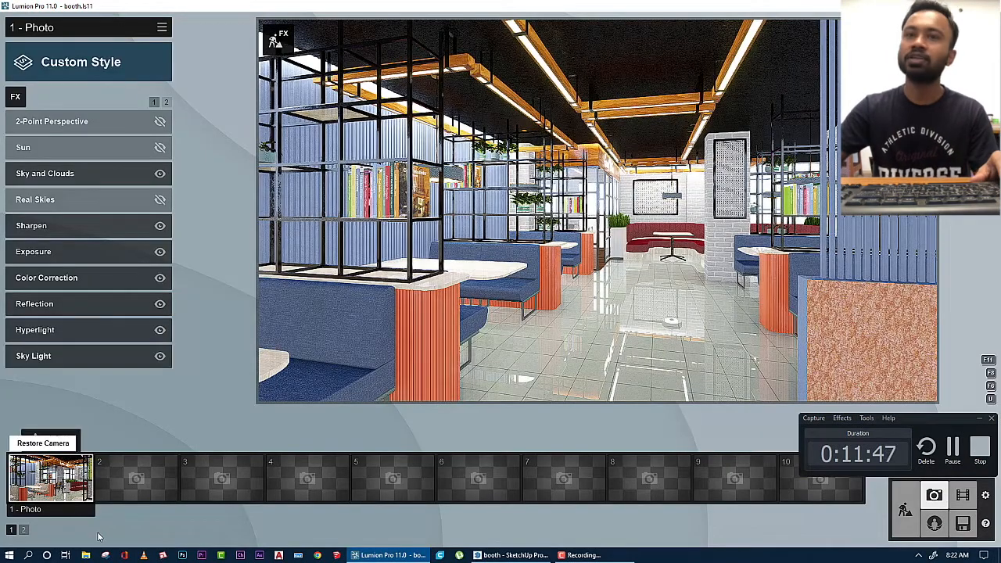
# Restore the saved camera of photo 1 and set its focal length to about 21.3 mm
pyautogui.click(48, 493)
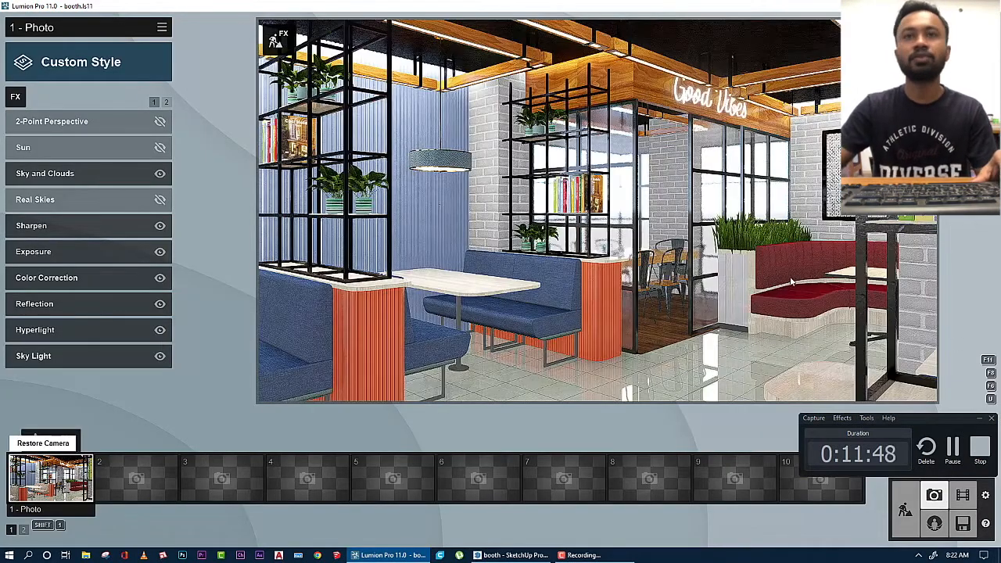
pyautogui.moveTo(635, 378)
pyautogui.moveTo(630, 377); pyautogui.dragTo(626, 380)
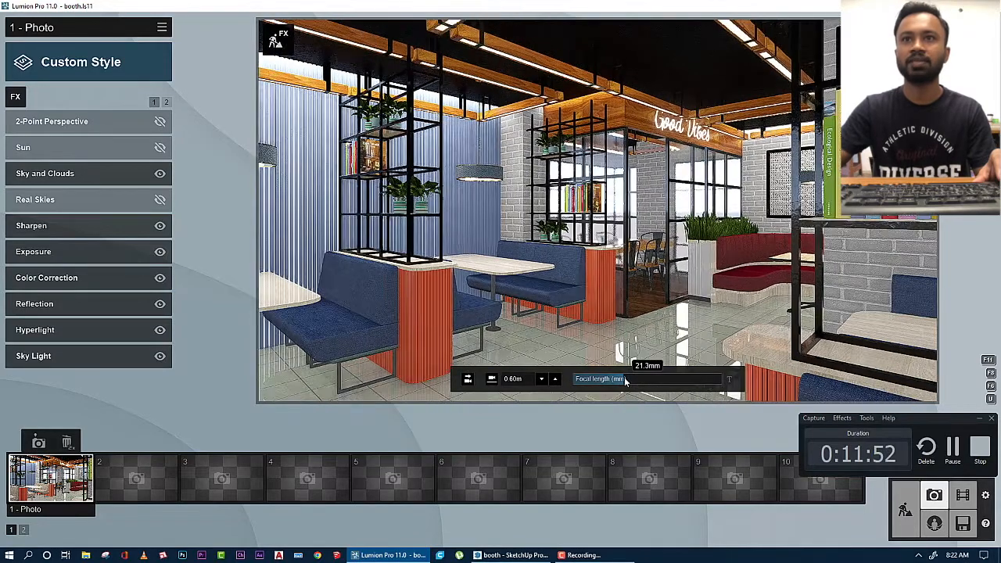
# Reframe the view on the blue booths, Good Vibes sign and foreground bookshelf at 0.60 m eye height, and store the camera in photo 1
pyautogui.press('w')
pyautogui.press('a')
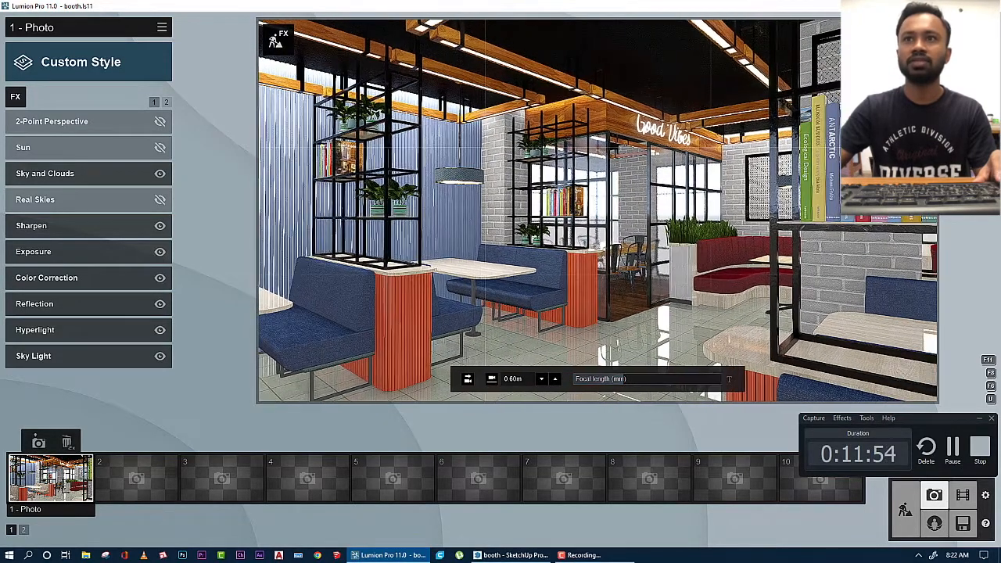
pyautogui.press('a')
pyautogui.press('e')
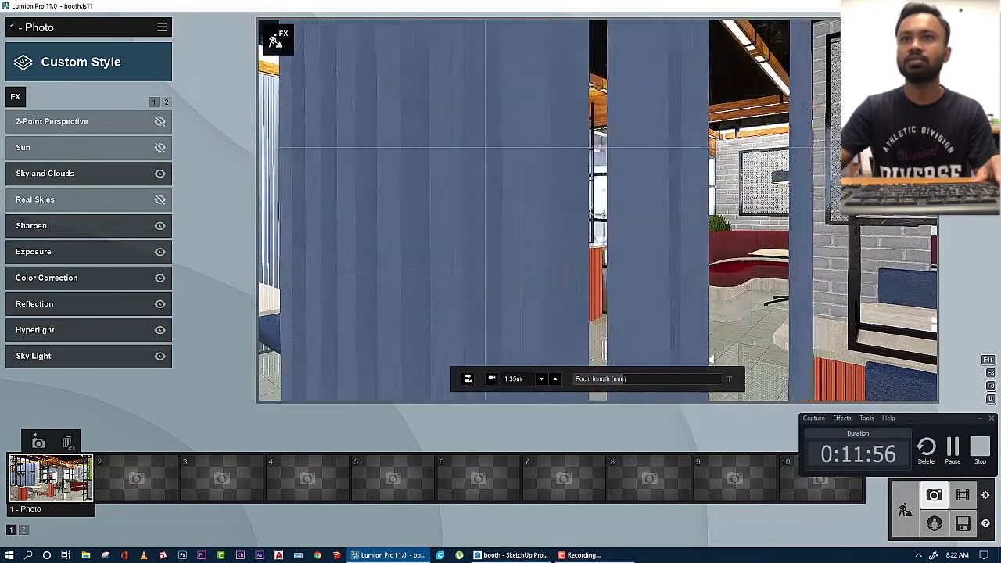
pyautogui.press('a')
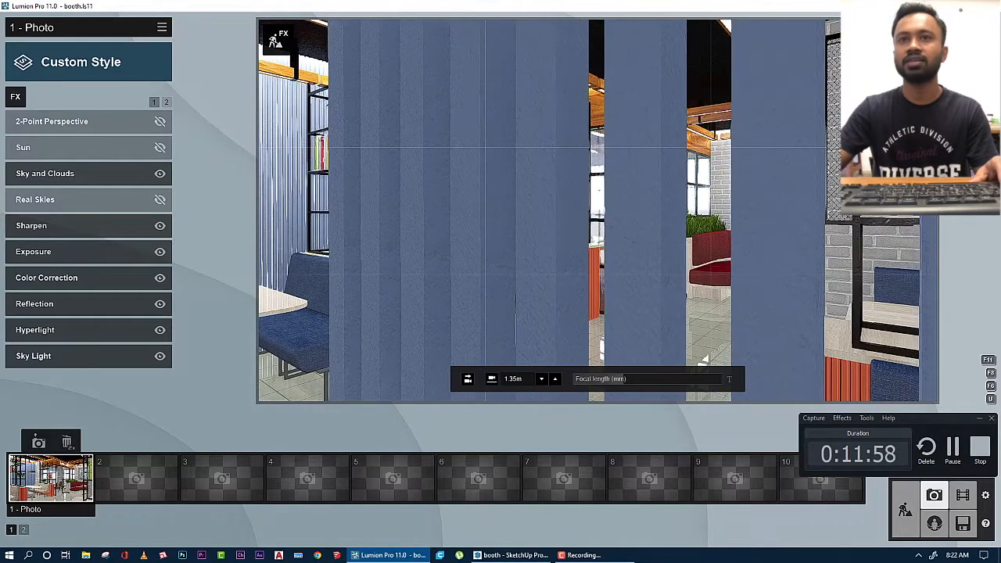
pyautogui.press('d')
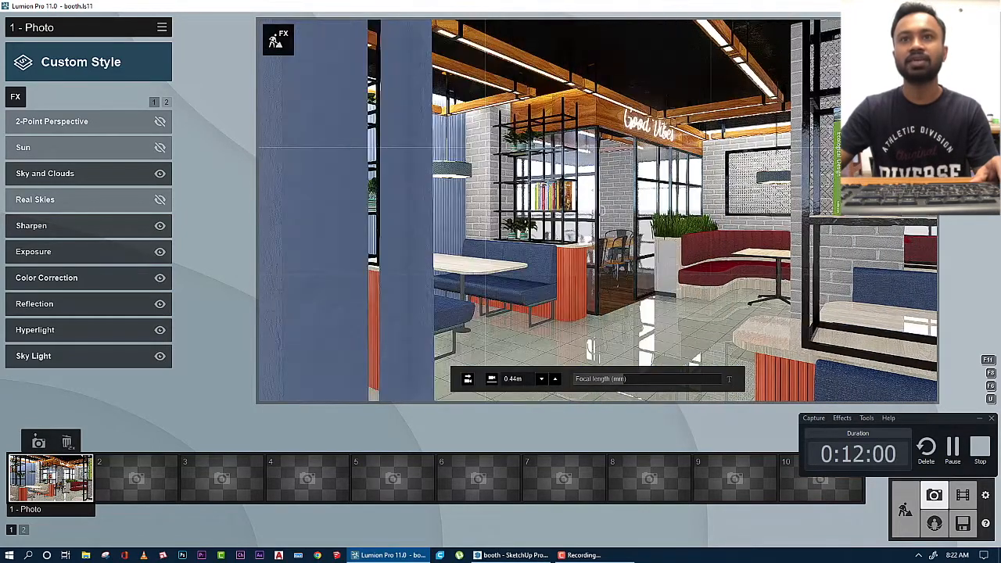
pyautogui.press('d')
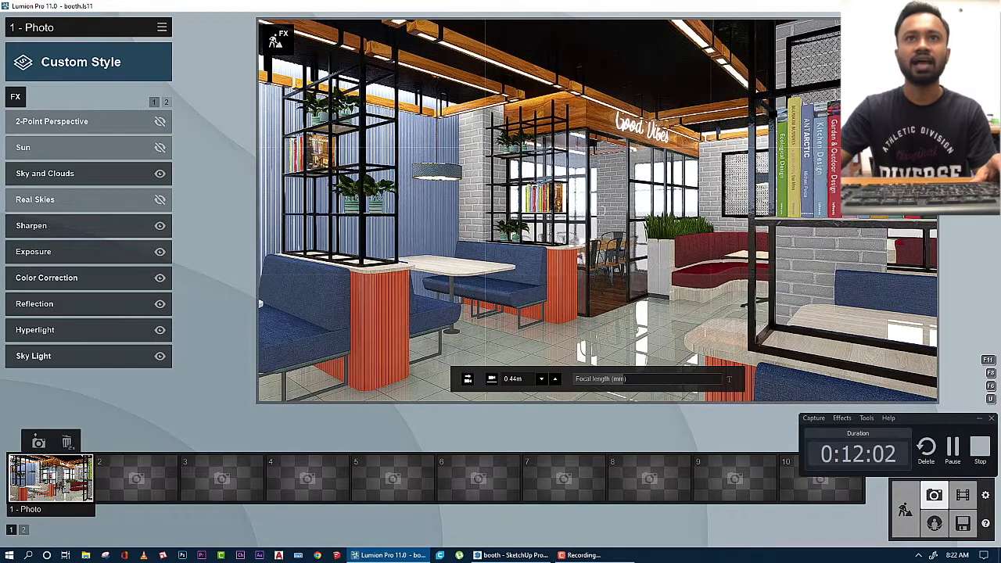
pyautogui.press('d')
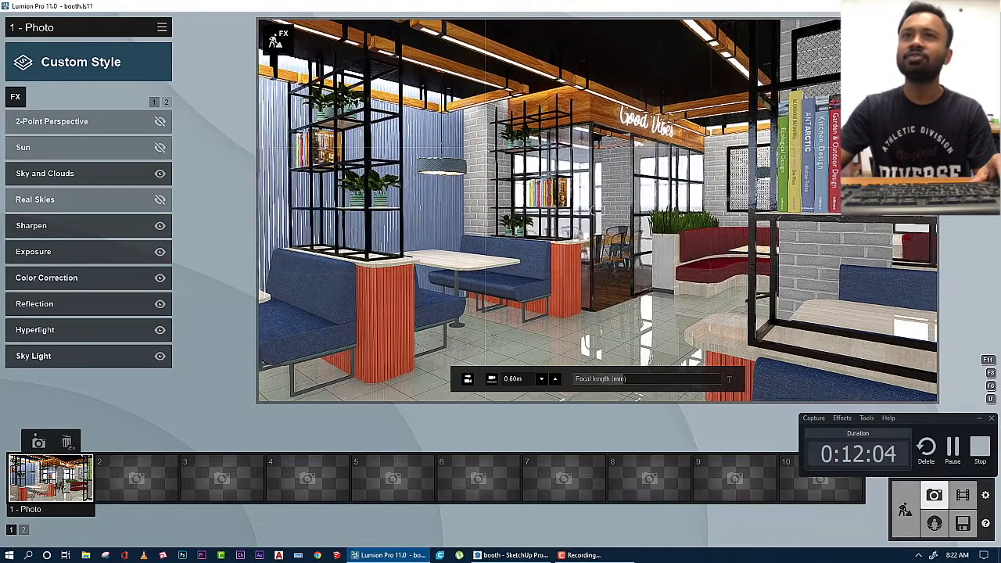
pyautogui.press('d')
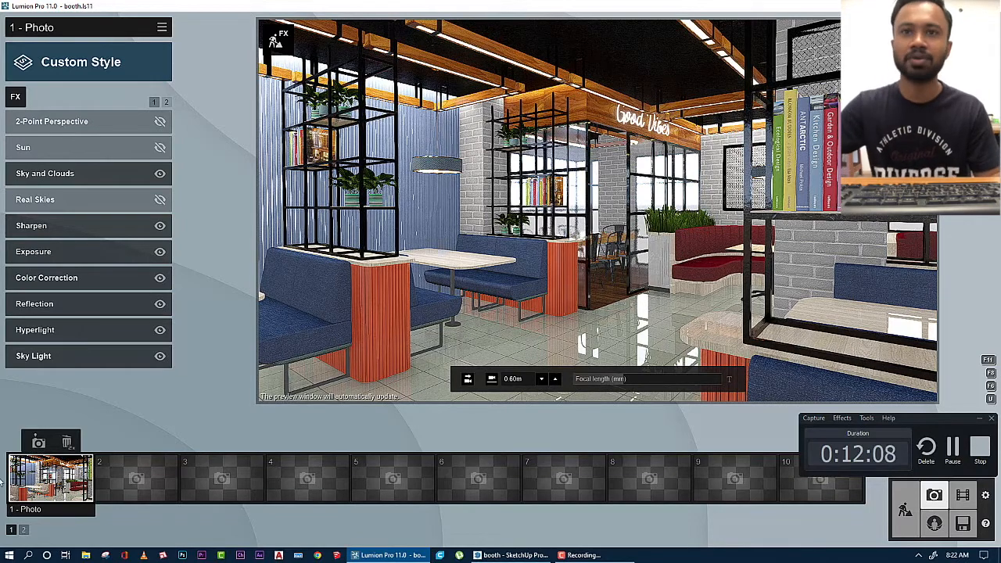
pyautogui.click(39, 443)
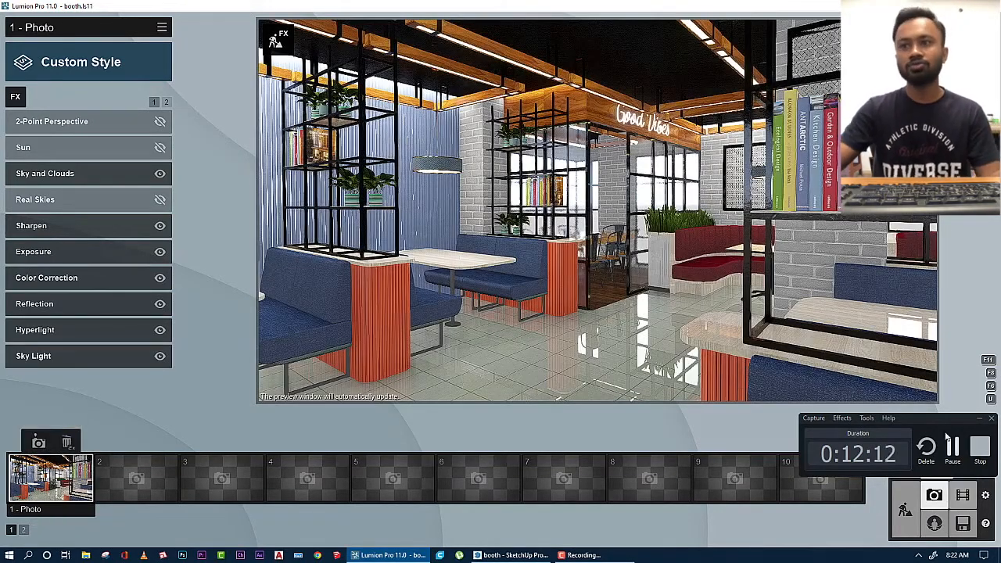
# Render the current shot at Desktop size 1920x1080 as the JPG file 7 in the booth folder
pyautogui.moveTo(941, 412); pyautogui.dragTo(935, 357)
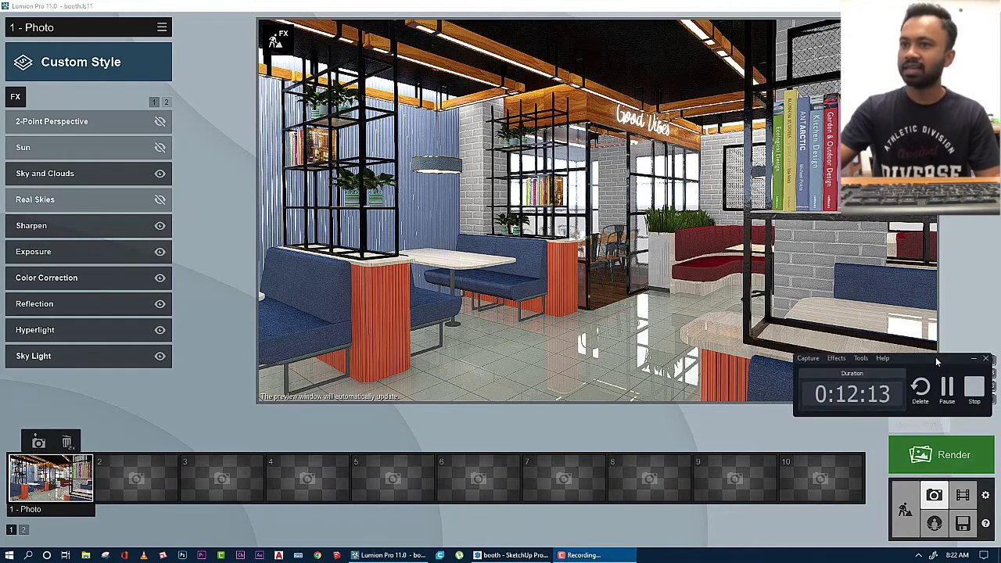
pyautogui.click(958, 459)
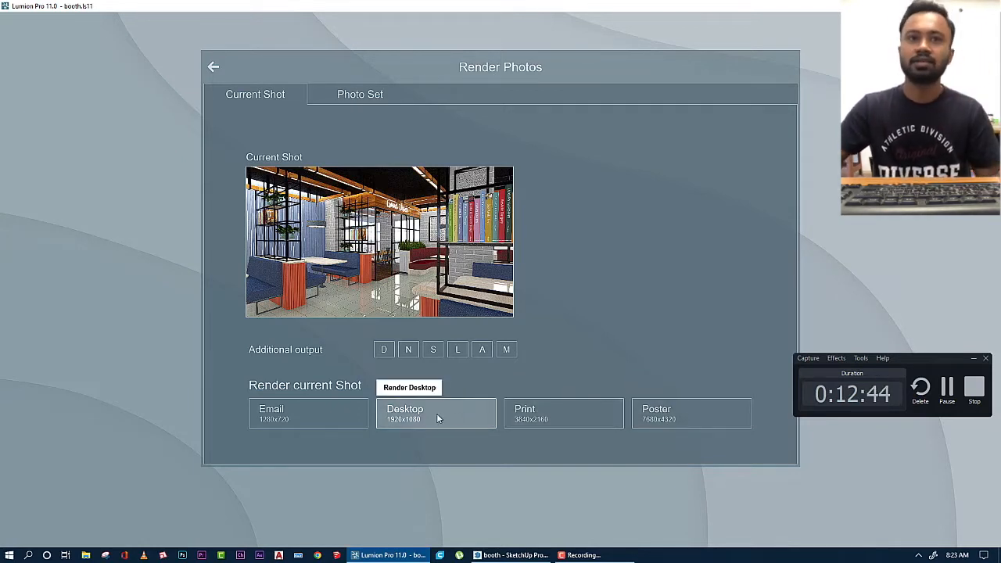
pyautogui.click(413, 420)
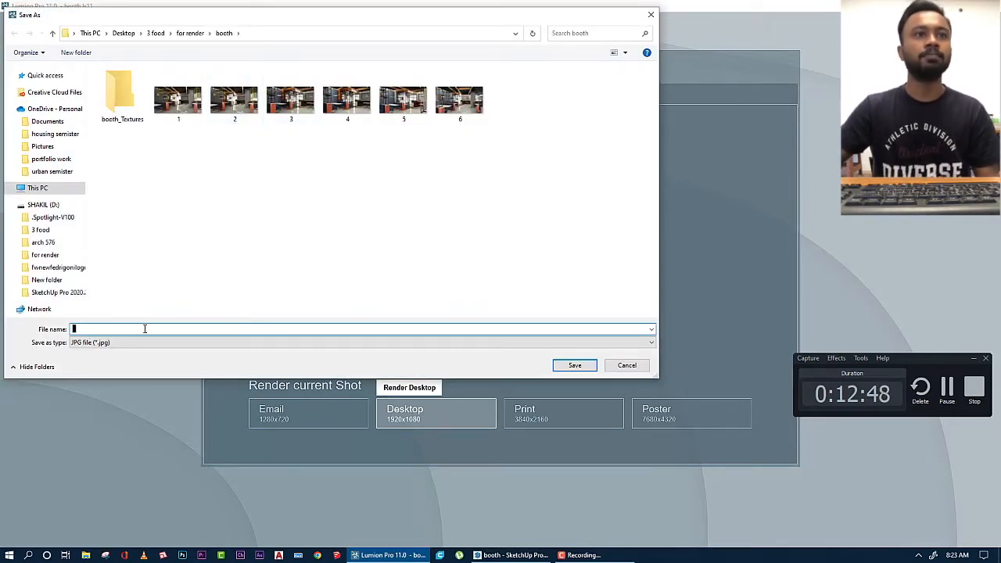
pyautogui.press('Escape')
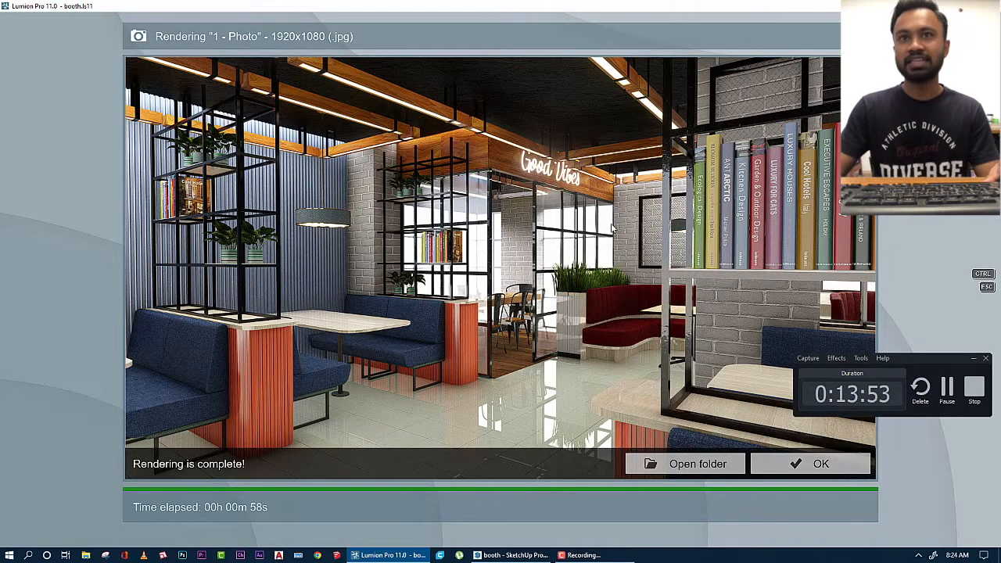
pyautogui.click(829, 467)
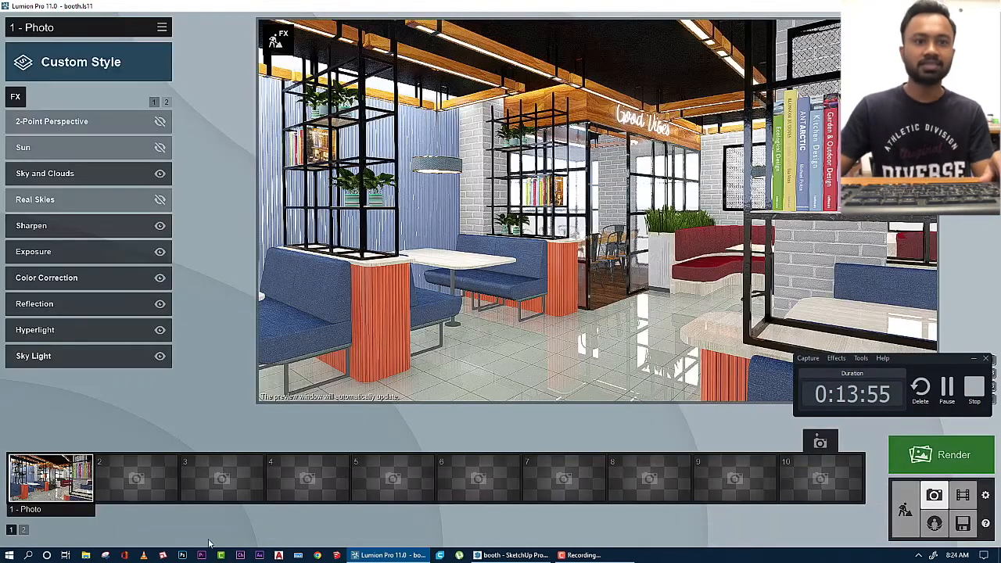
# Open the 3 food > for render > booth folder from the desktop and view the rendered image 7.jpg
pyautogui.click(509, 556)
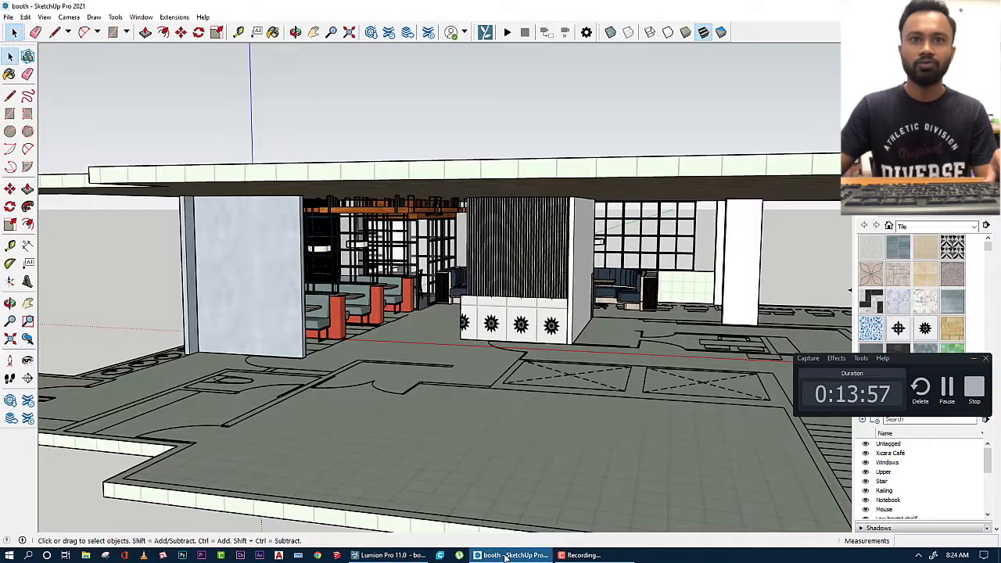
pyautogui.click(941, 6)
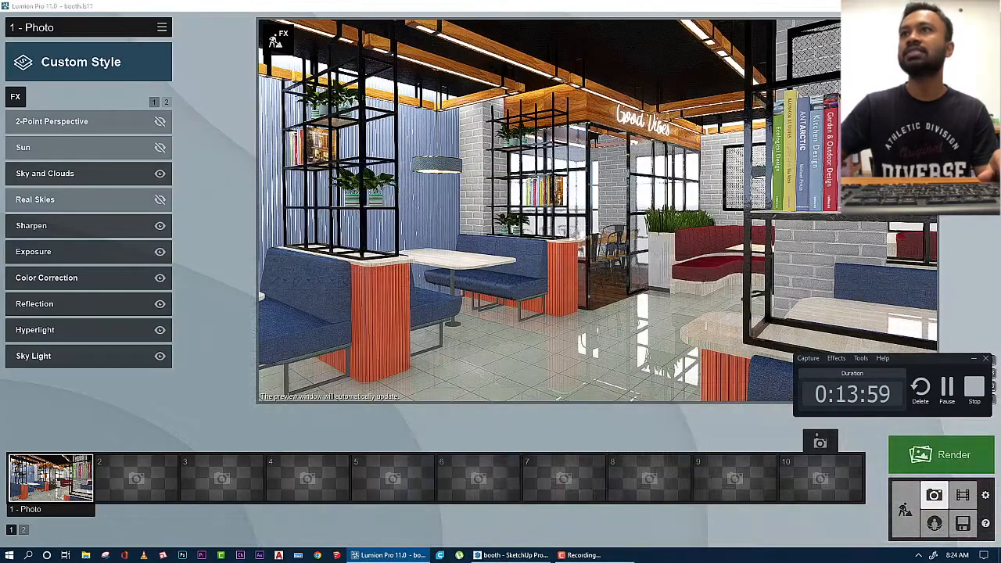
pyautogui.click(941, 6)
pyautogui.doubleClick(377, 48)
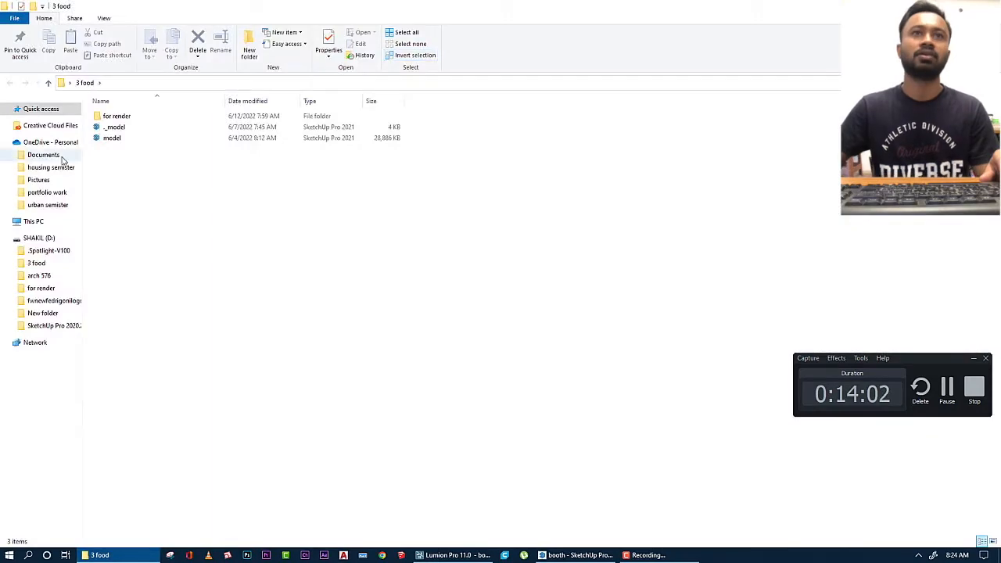
pyautogui.doubleClick(117, 115)
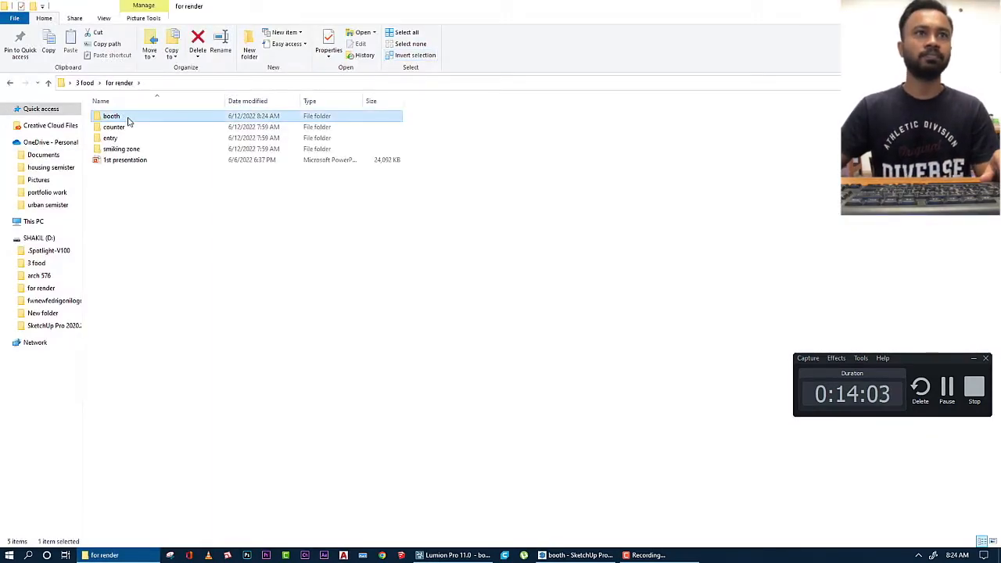
pyautogui.doubleClick(121, 116)
pyautogui.doubleClick(516, 133)
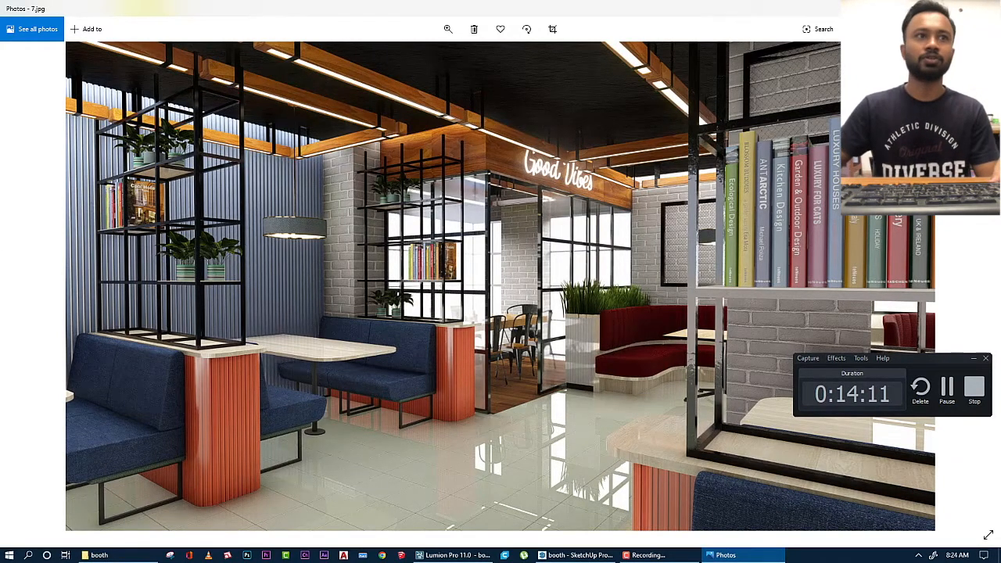
# Review the earlier booth renders from 6.jpg back to 1.jpg, comparing materials, lighting and camera angles
pyautogui.click(989, 8)
pyautogui.doubleClick(461, 144)
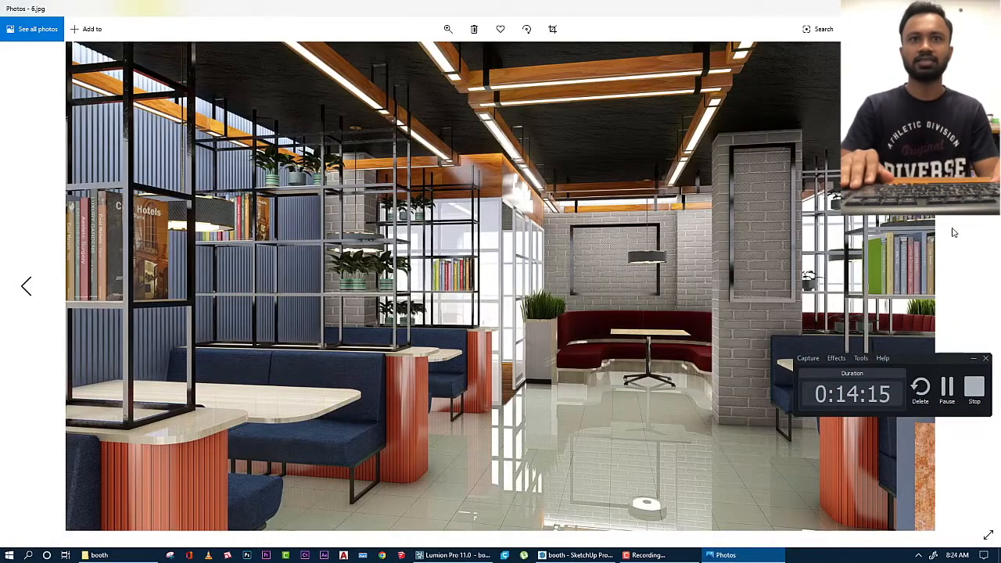
pyautogui.press('Left')
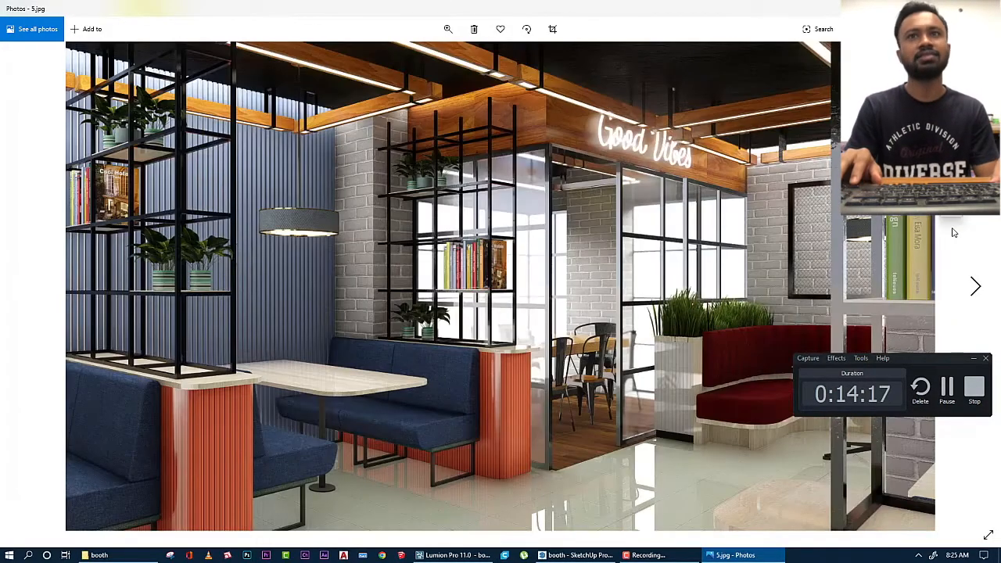
pyautogui.press('Left')
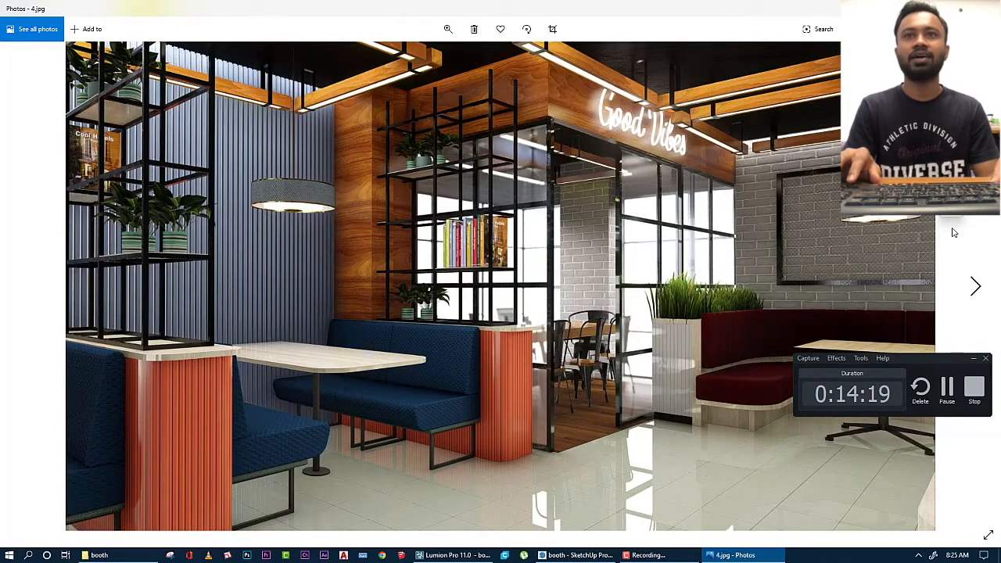
pyautogui.press('Right')
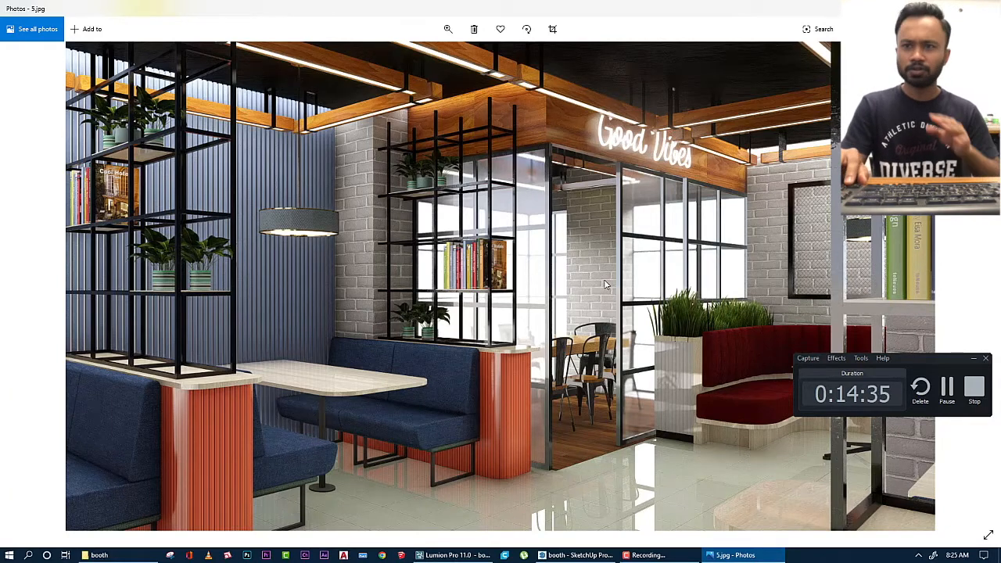
pyautogui.press('Left')
pyautogui.press('Left')
pyautogui.press('Left')
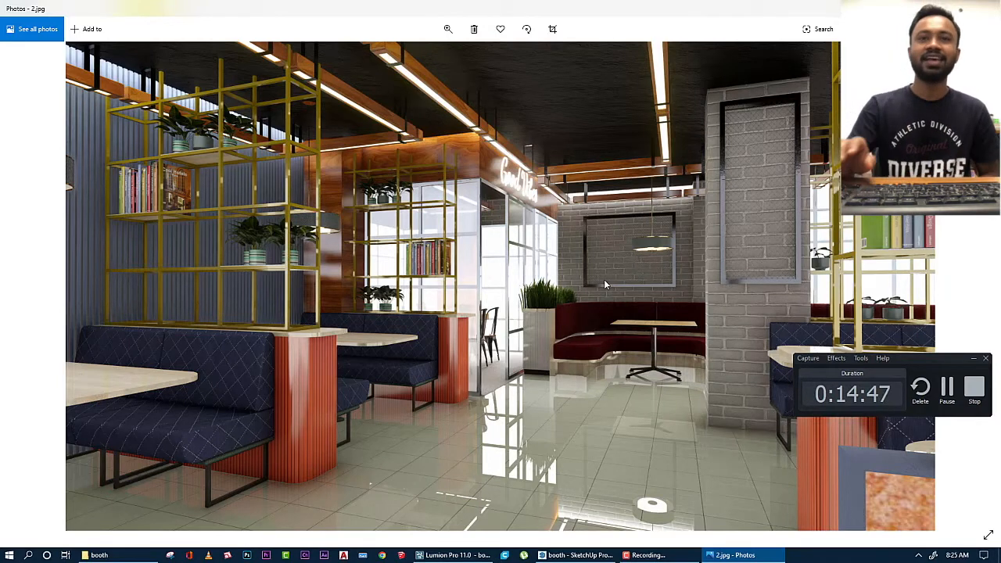
pyautogui.press('Left')
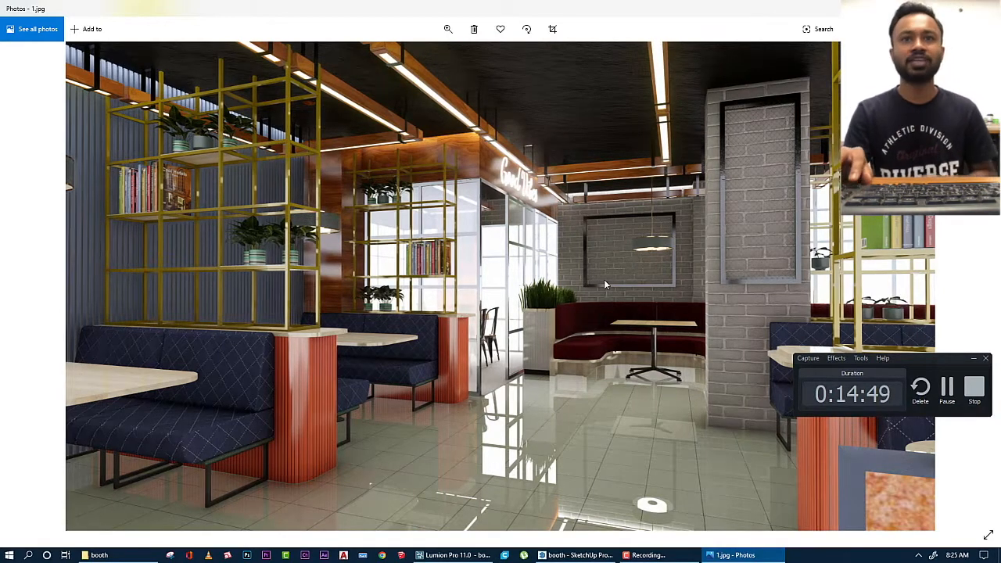
pyautogui.press('Left')
pyautogui.press('Left')
pyautogui.press('Left')
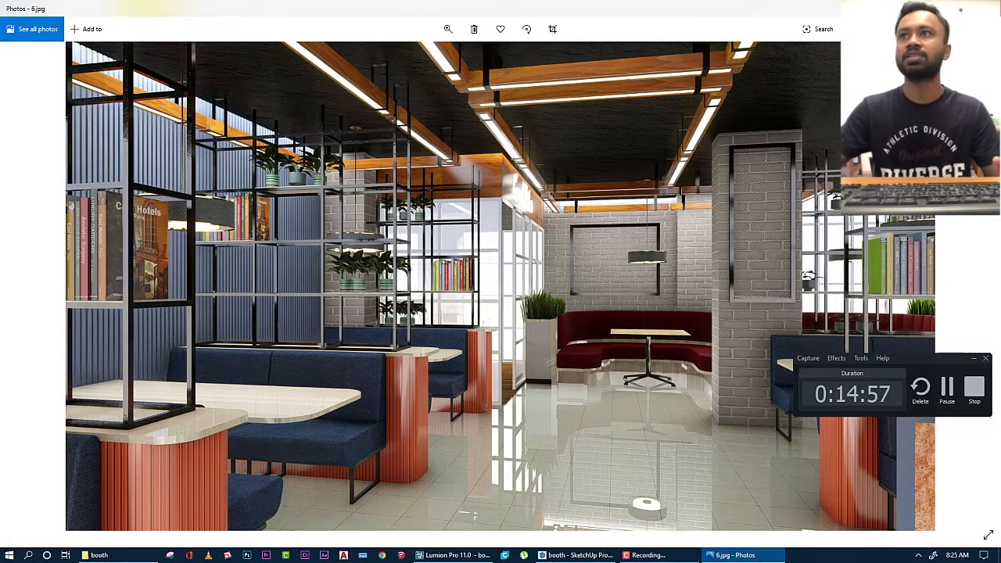
# Close the earlier render and reopen 7.jpg from the booth folder
pyautogui.click(984, 8)
pyautogui.click(516, 129)
pyautogui.doubleClick(516, 129)
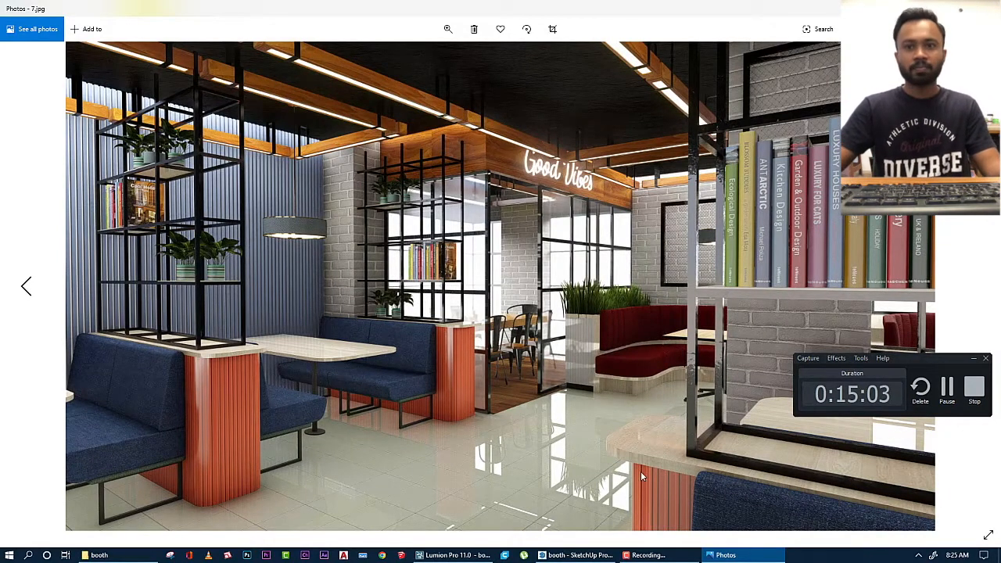
# Switch back to the booth project in Lumion's Photo mode
pyautogui.click(591, 556)
pyautogui.click(425, 556)
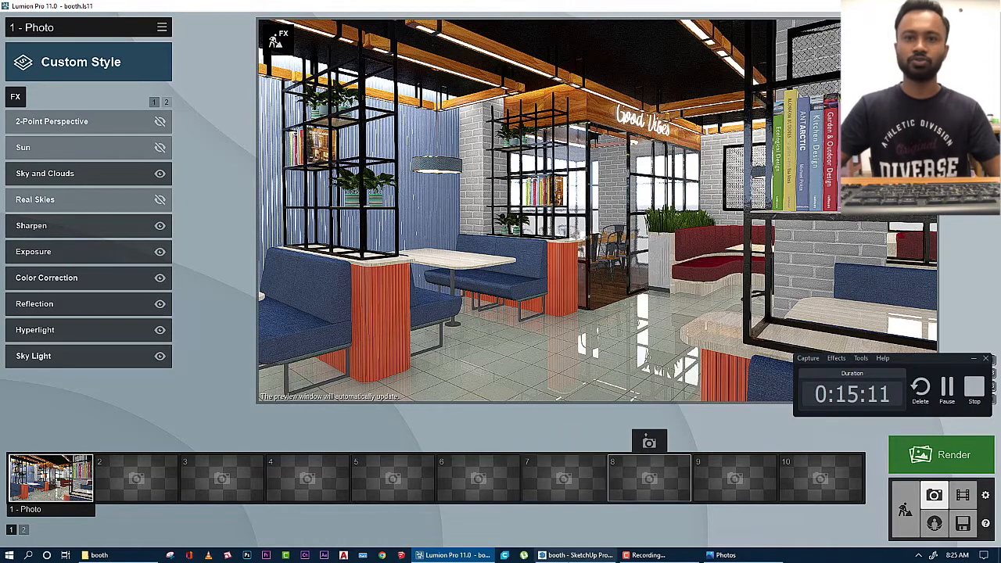
pyautogui.click(577, 555)
pyautogui.click(454, 556)
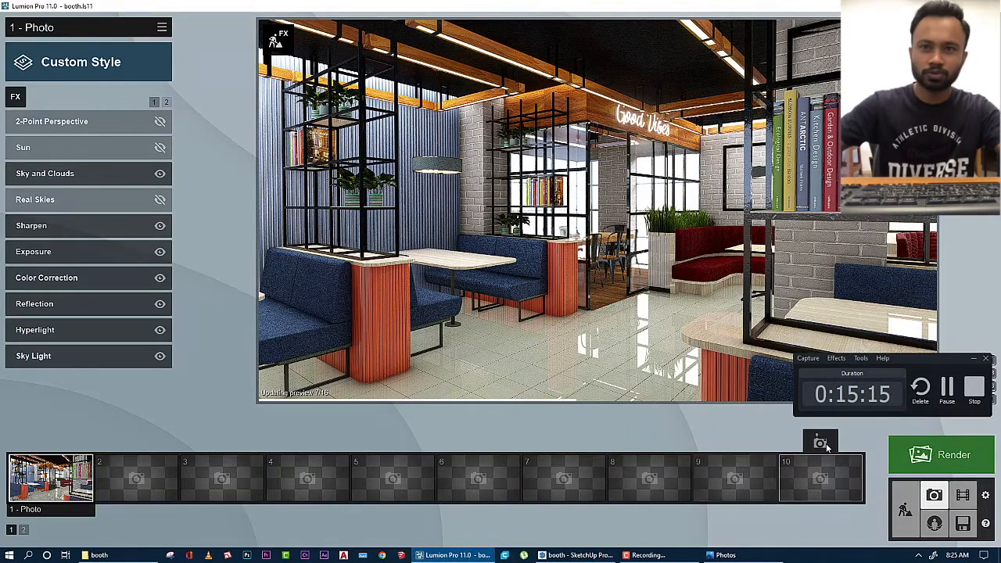
pyautogui.hotkey('ctrl', '0')
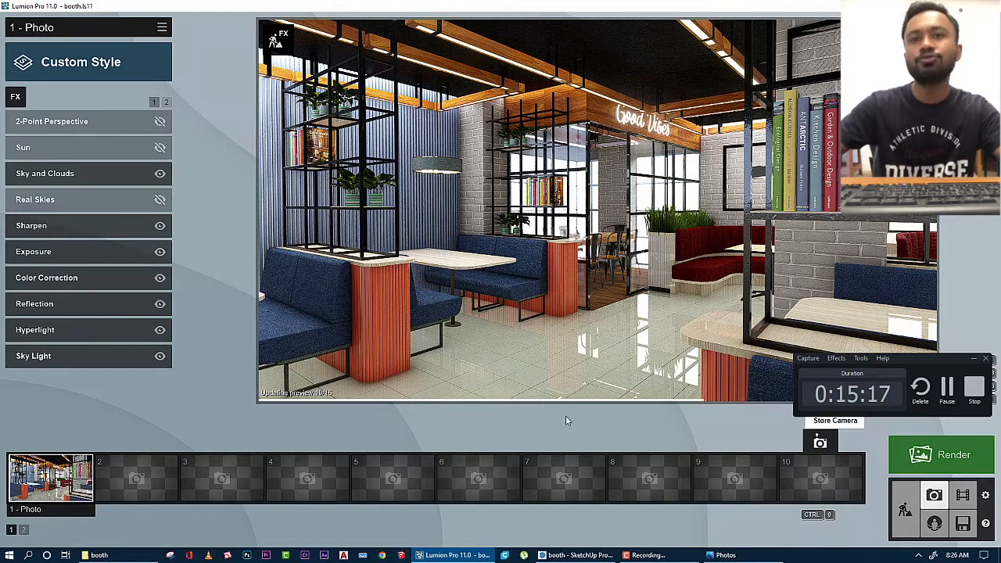